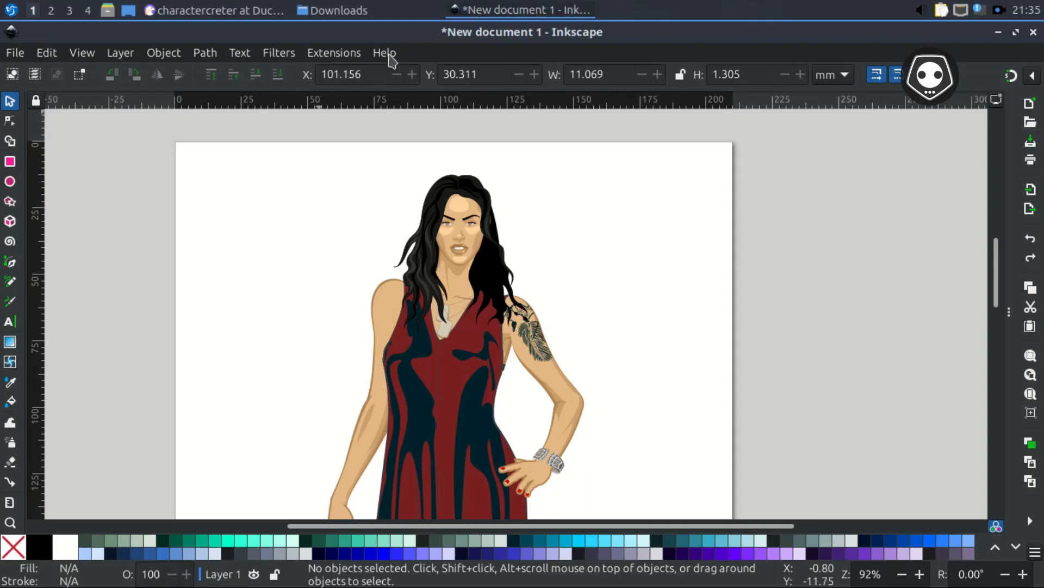
# Step: Check the installed Inkscape version in the program's about information, and close it
pyautogui.click(385, 53)
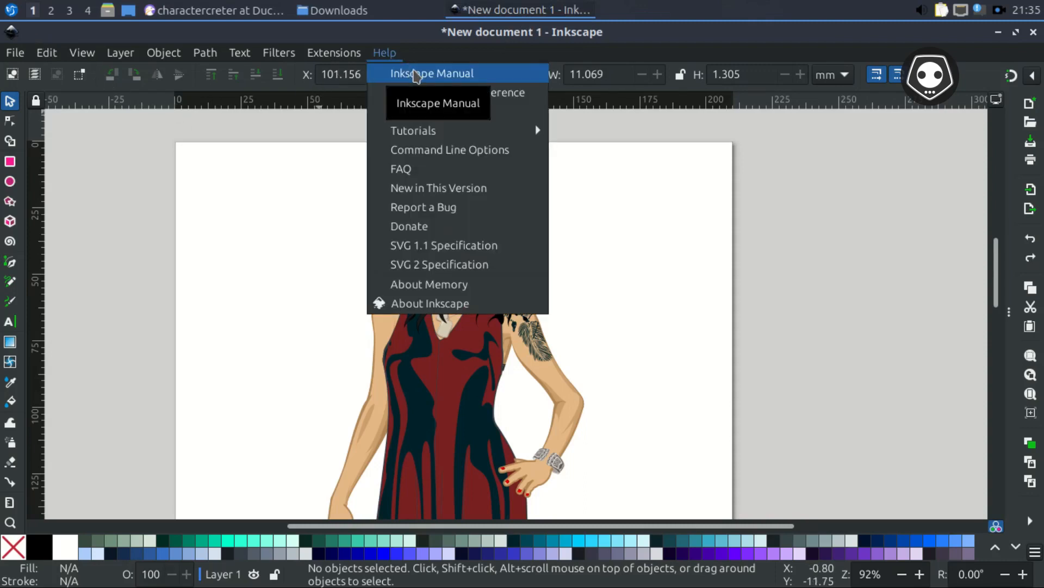
pyautogui.click(397, 303)
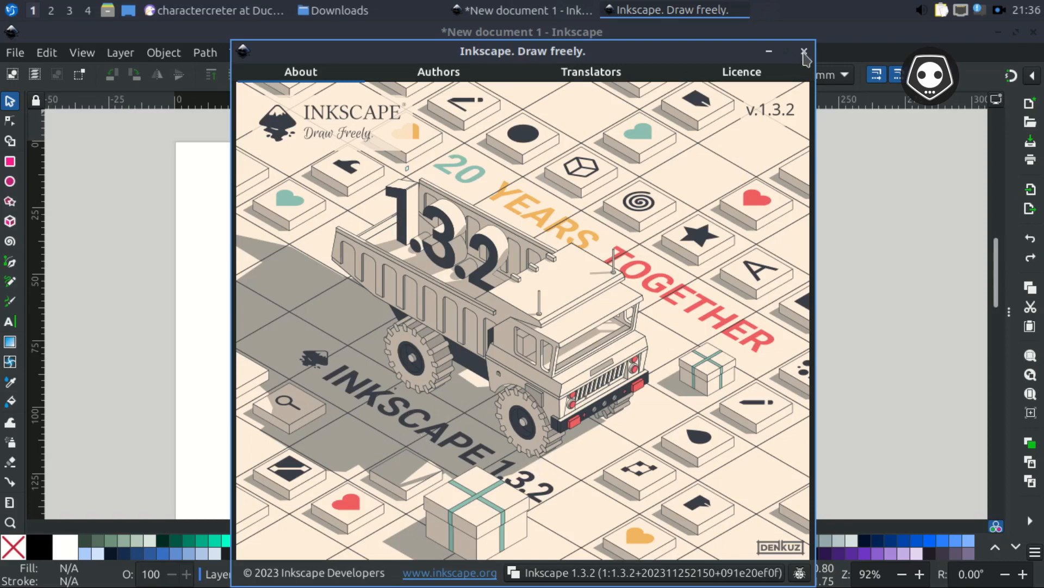
pyautogui.click(804, 52)
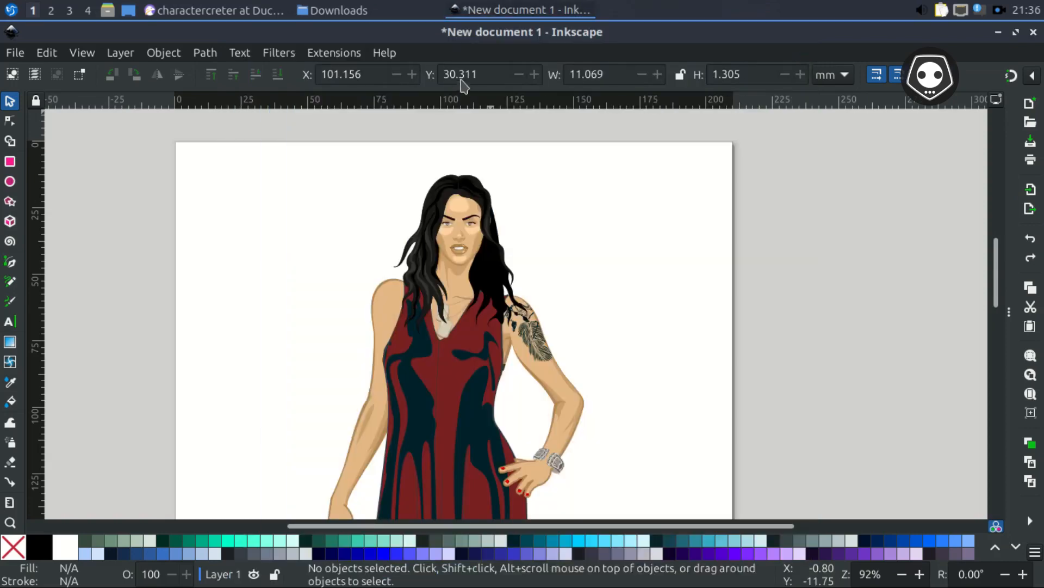
# Step: Switch to the Falkon browser and search DuckDuckGo for "avatarmaker"
pyautogui.click(490, 9)
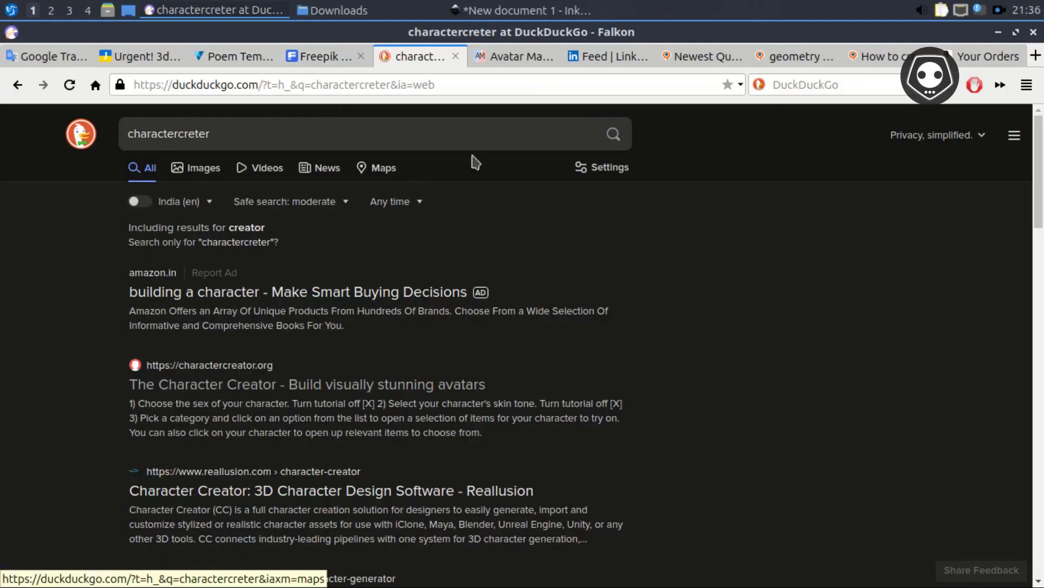
pyautogui.click(279, 144)
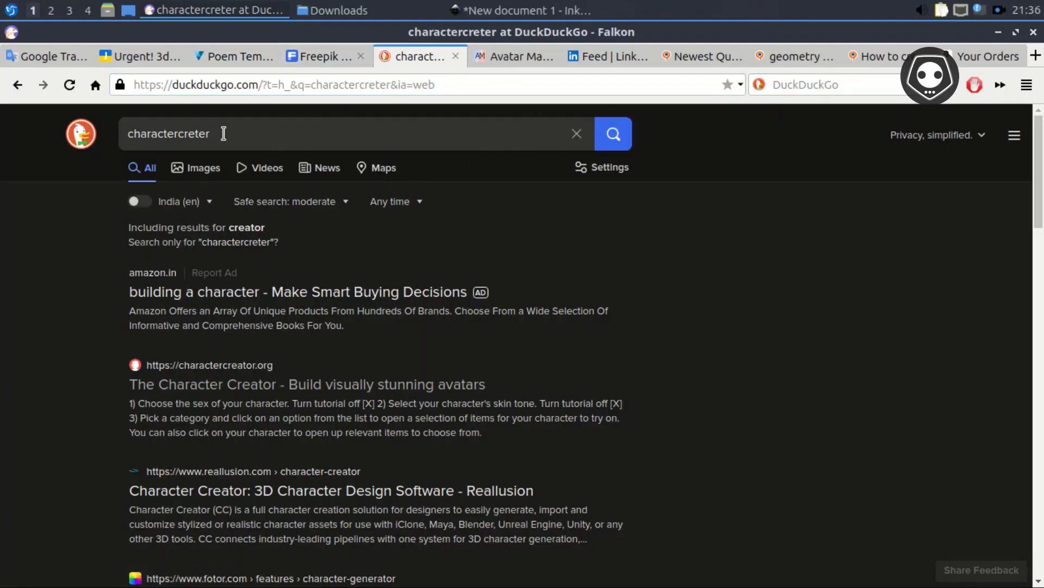
pyautogui.doubleClick(223, 134)
pyautogui.write('avatar')
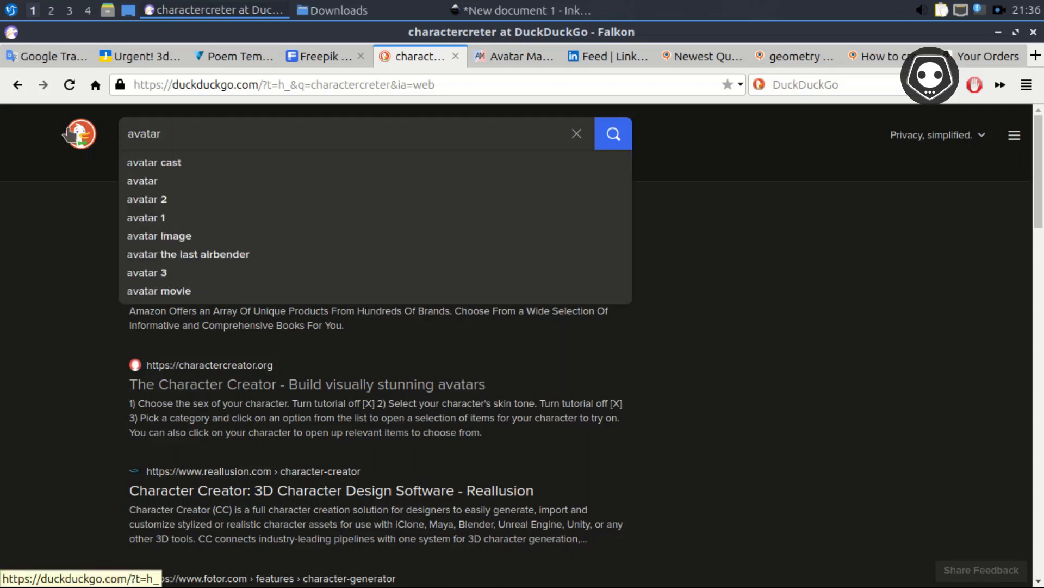
pyautogui.write('maker')
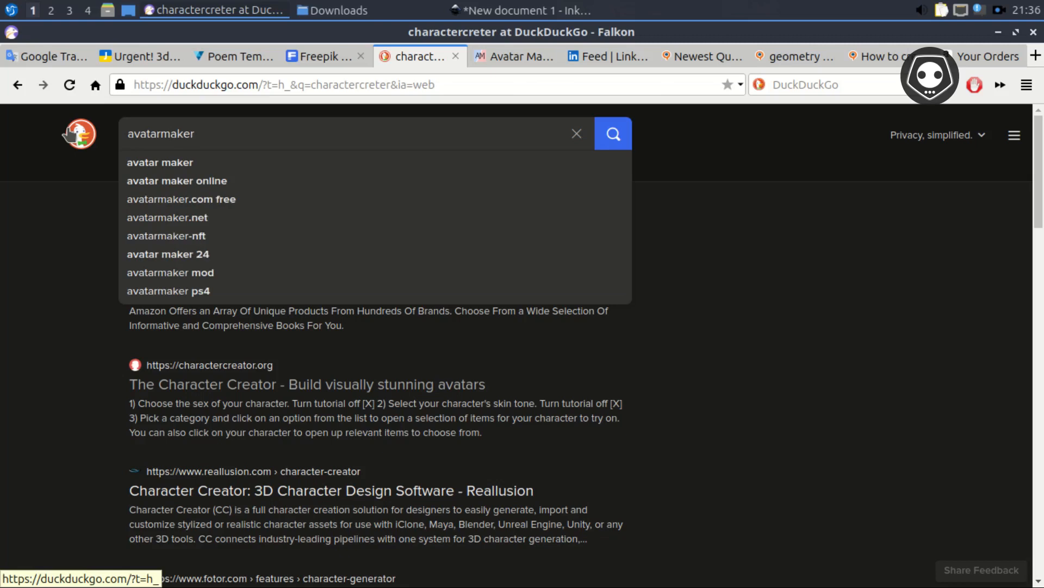
pyautogui.press('Return')
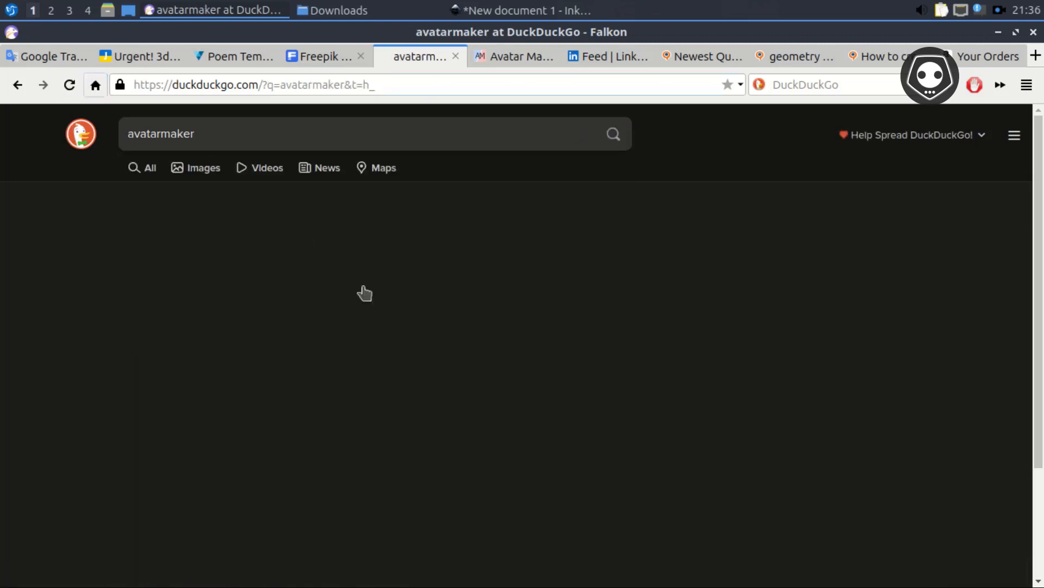
# Step: Find the avatarmaker.com result, look at the already open avatarmaker.com page, and return to the search results
pyautogui.scroll(-3, 365, 314)
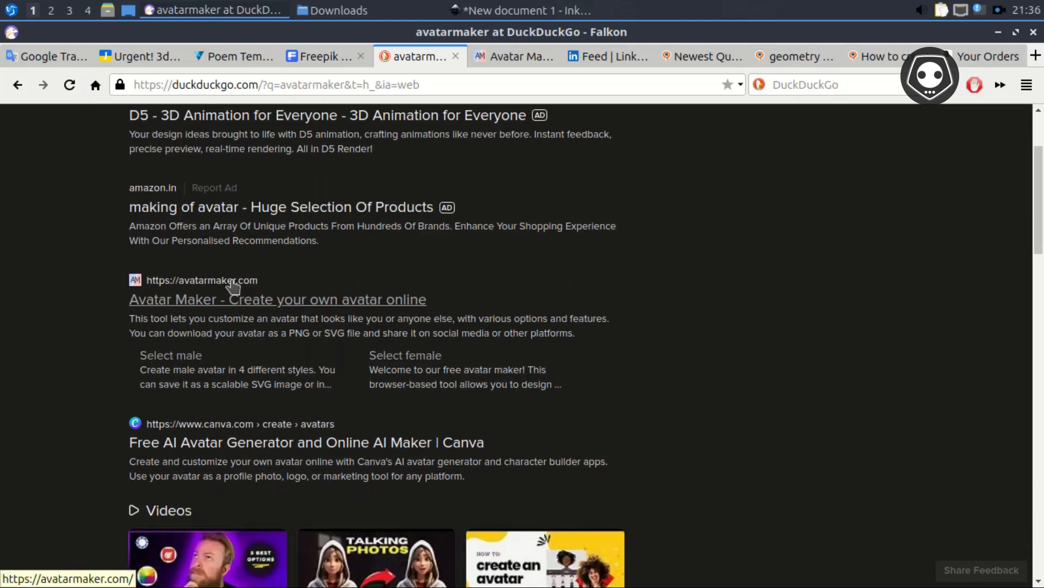
pyautogui.click(500, 57)
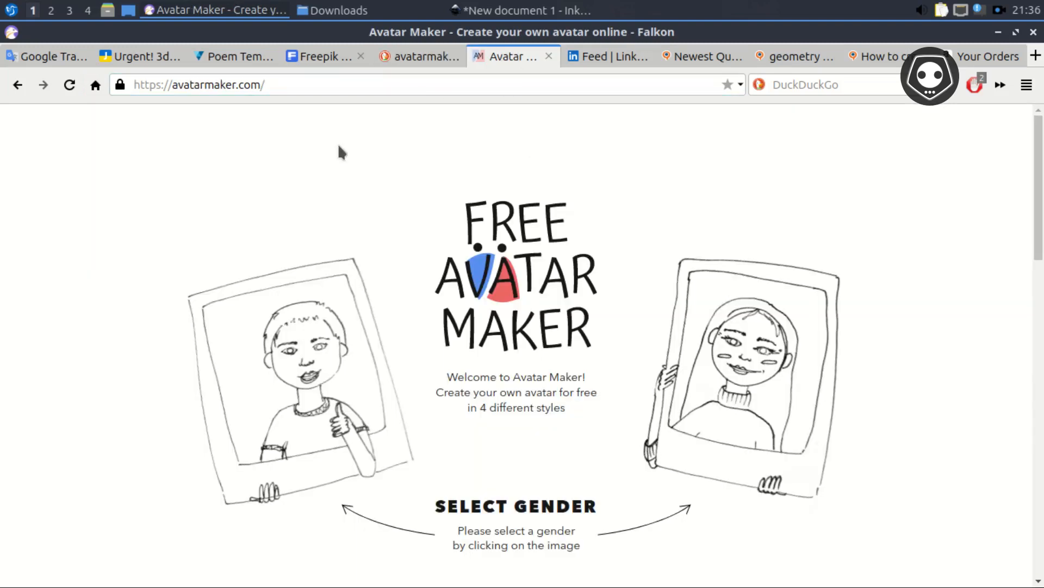
pyautogui.click(416, 56)
# Step: Open the avatarmaker.net and Ready Player Me Avatar Creator search results in new tabs
pyautogui.scroll(-5, 218, 332)
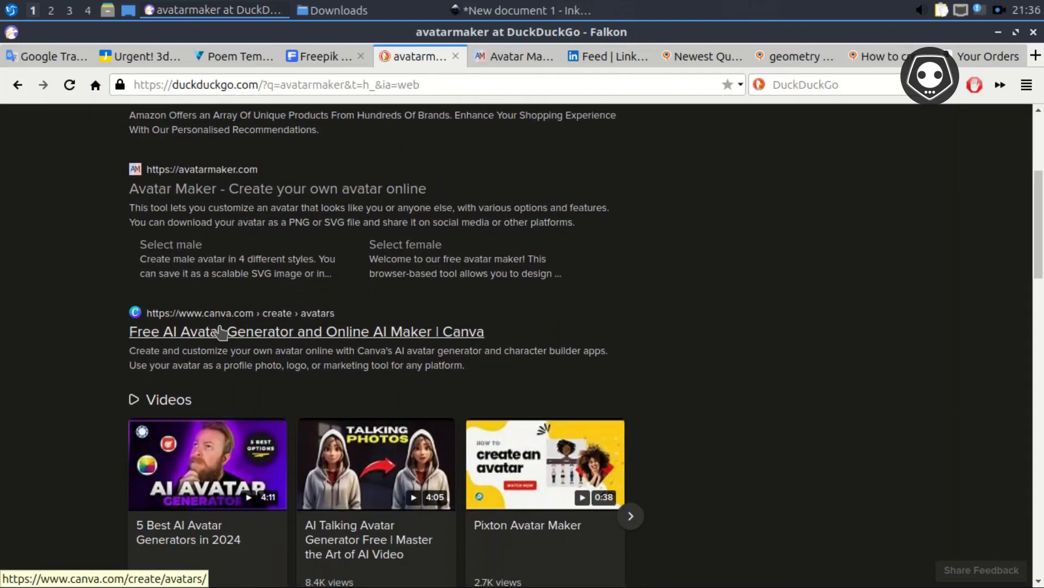
pyautogui.scroll(-3, 228, 329)
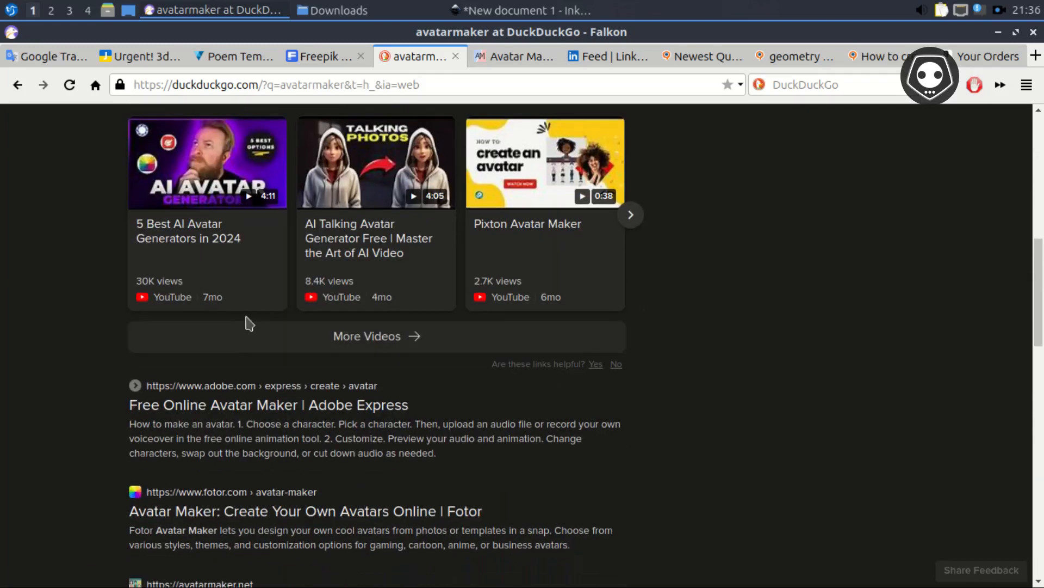
pyautogui.scroll(-4, 249, 323)
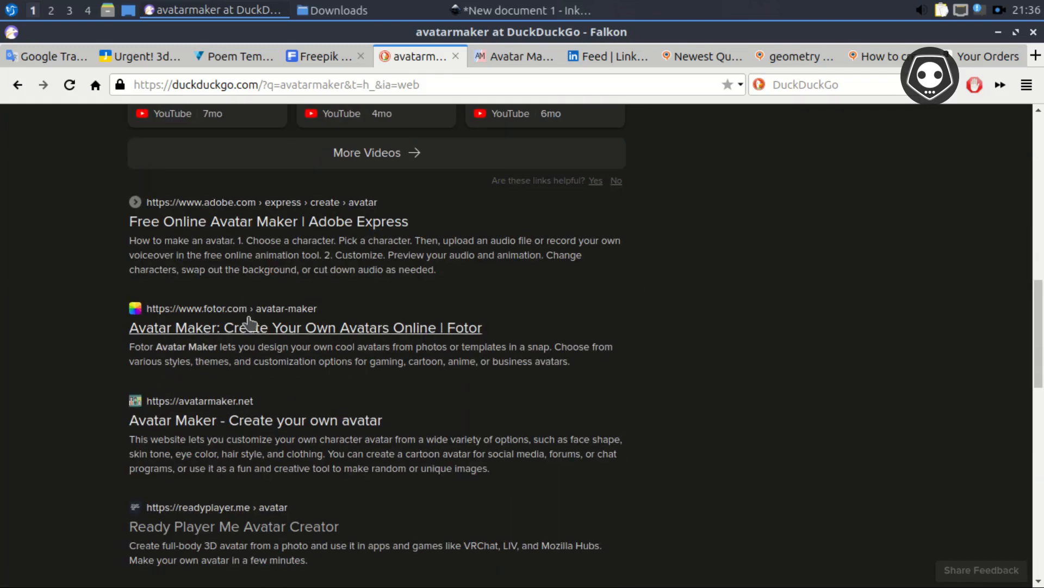
pyautogui.scroll(-2, 249, 323)
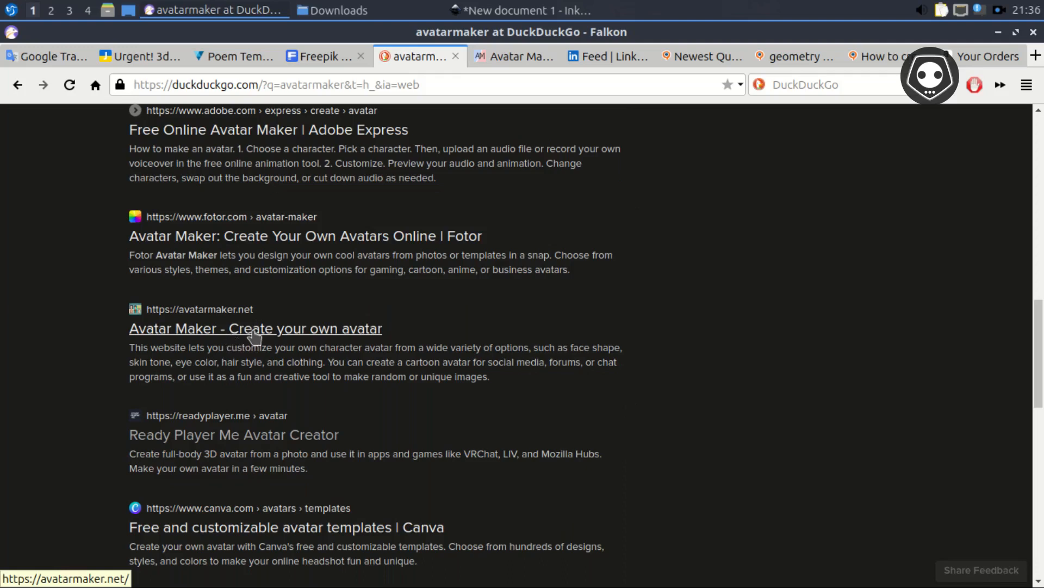
pyautogui.rightClick(255, 335)
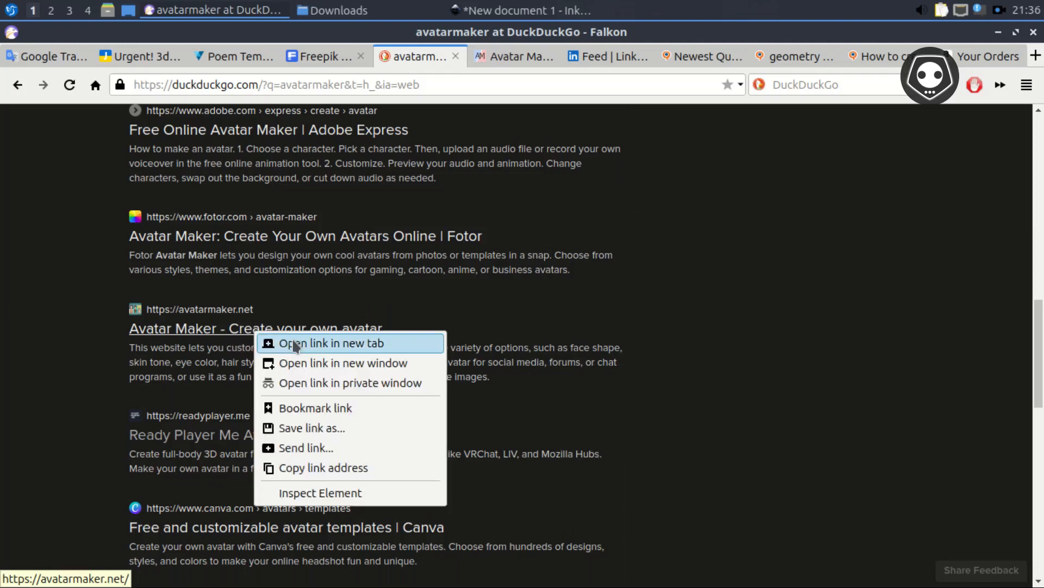
pyautogui.click(269, 340)
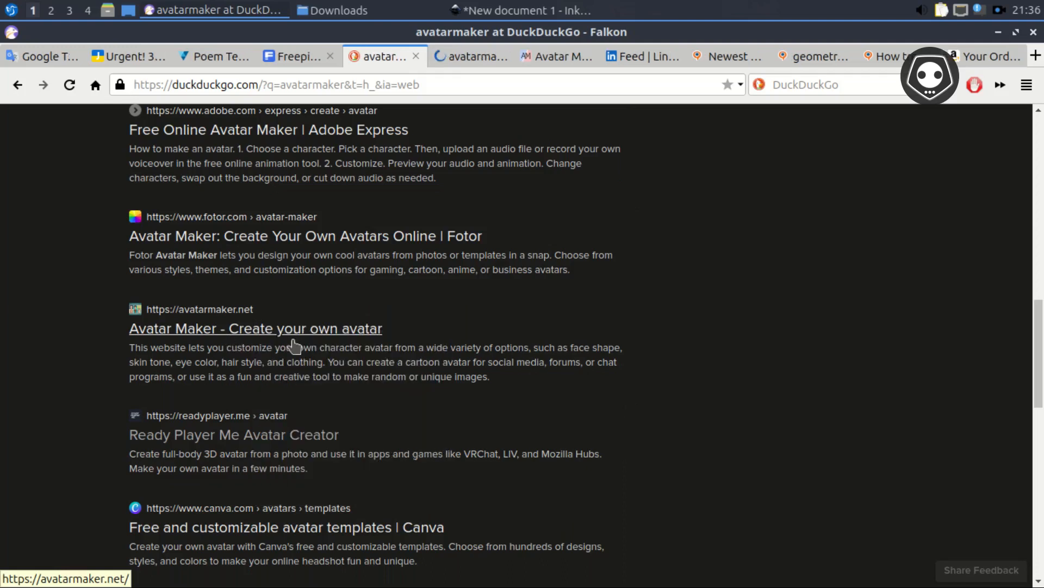
pyautogui.rightClick(209, 435)
pyautogui.click(266, 270)
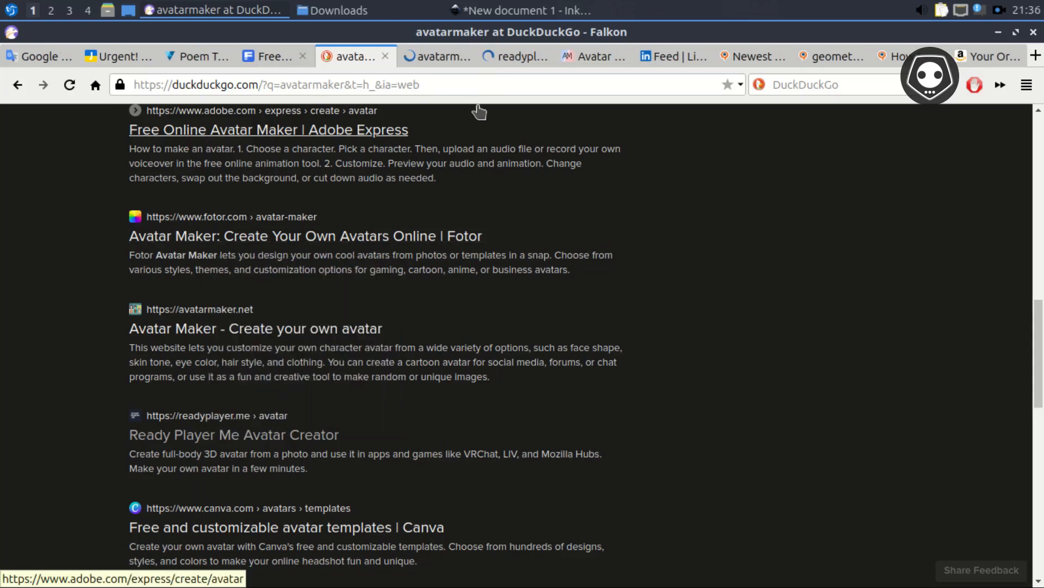
# Step: View the Ready Player Me Avatar Creator page and dismiss its unsaved changes dialog without choosing an option
pyautogui.click(511, 55)
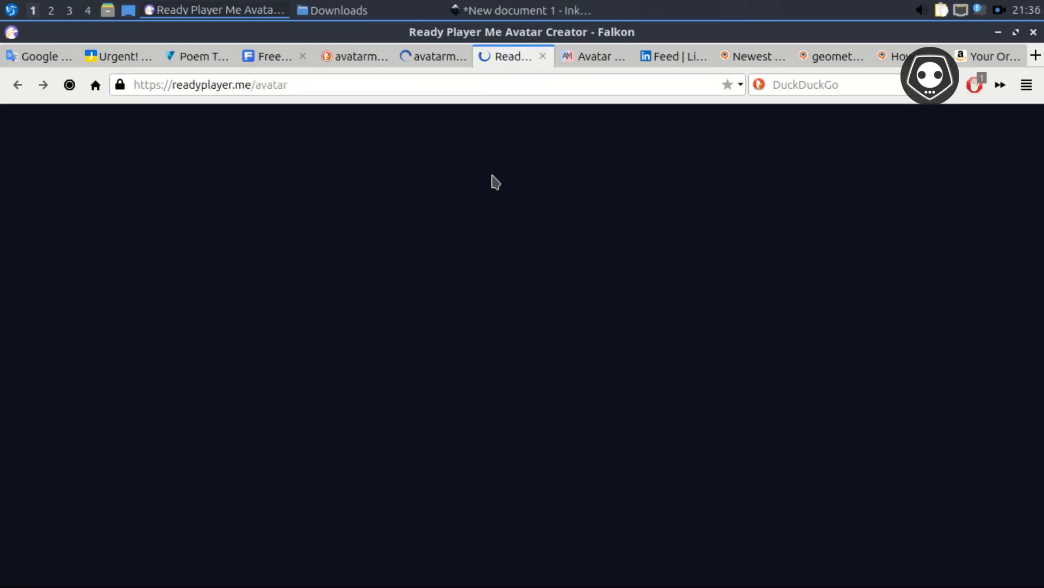
pyautogui.click(431, 58)
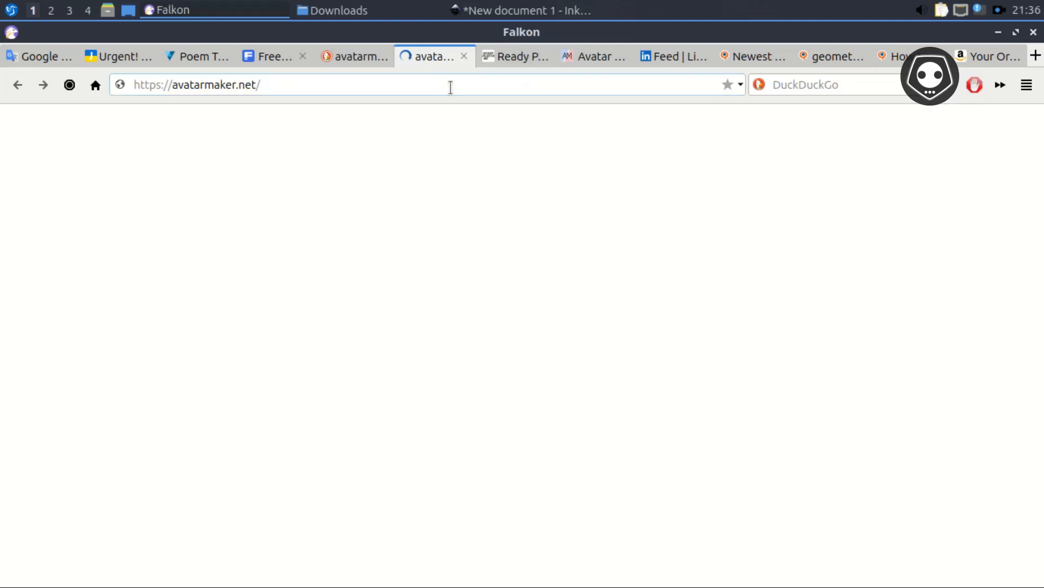
pyautogui.click(497, 58)
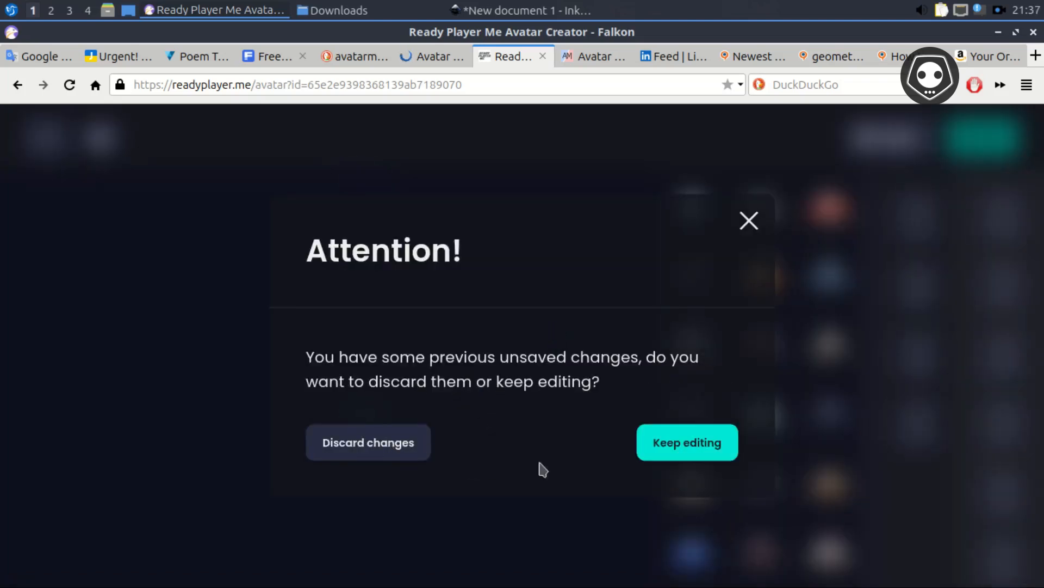
pyautogui.click(749, 223)
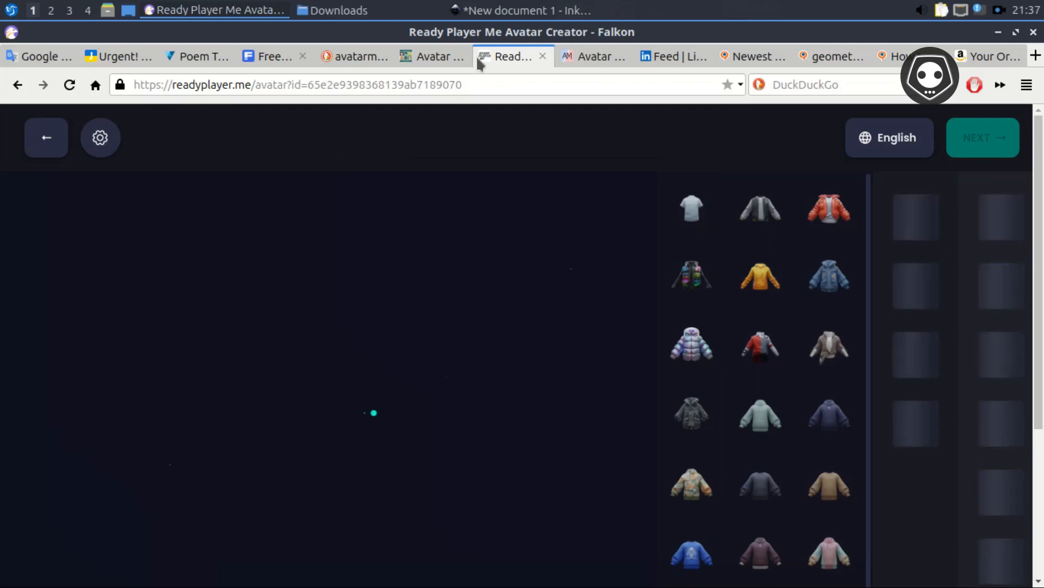
# Step: Examine the avatarmaker.net page for its customization options, sample avatars and usage instructions
pyautogui.click(419, 52)
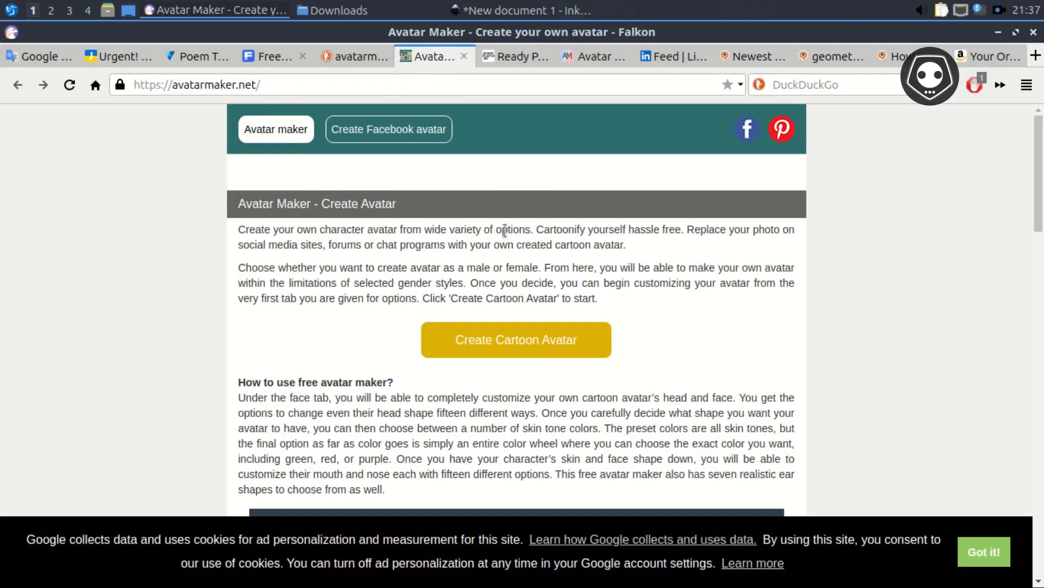
pyautogui.scroll(-6, 503, 233)
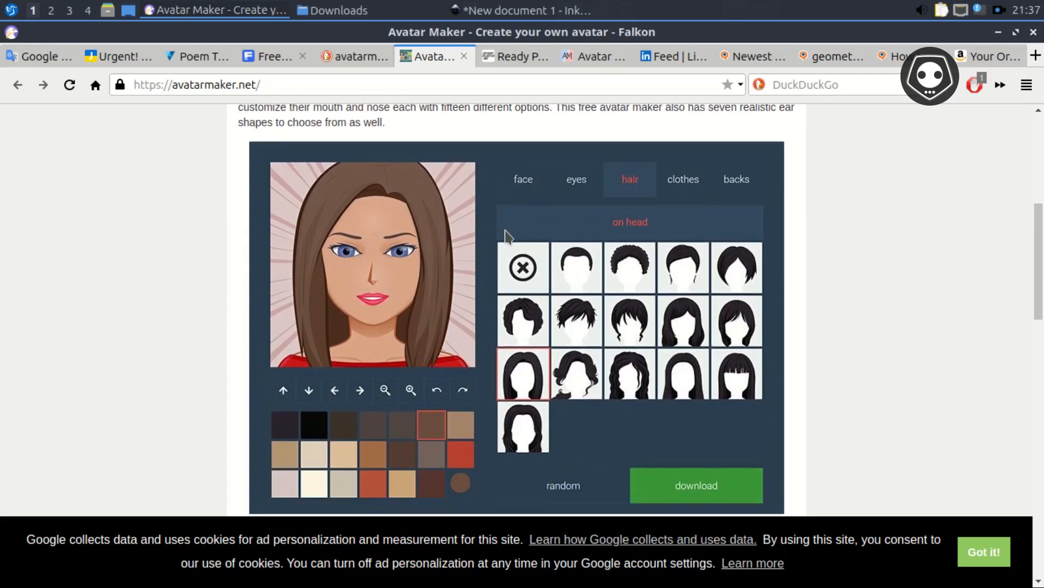
pyautogui.scroll(-1, 506, 235)
pyautogui.scroll(-1, 506, 235)
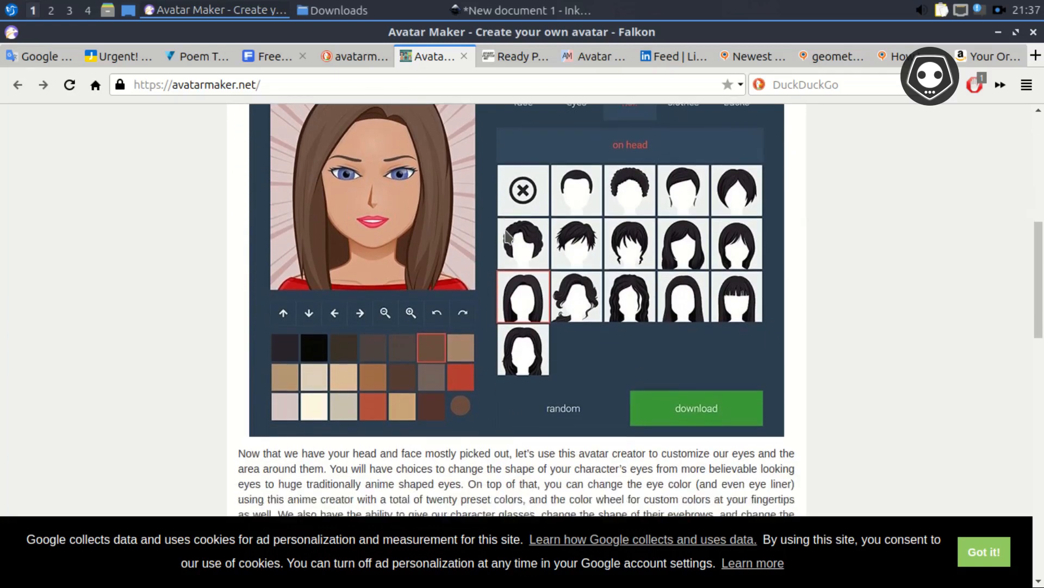
pyautogui.scroll(10, 635, 380)
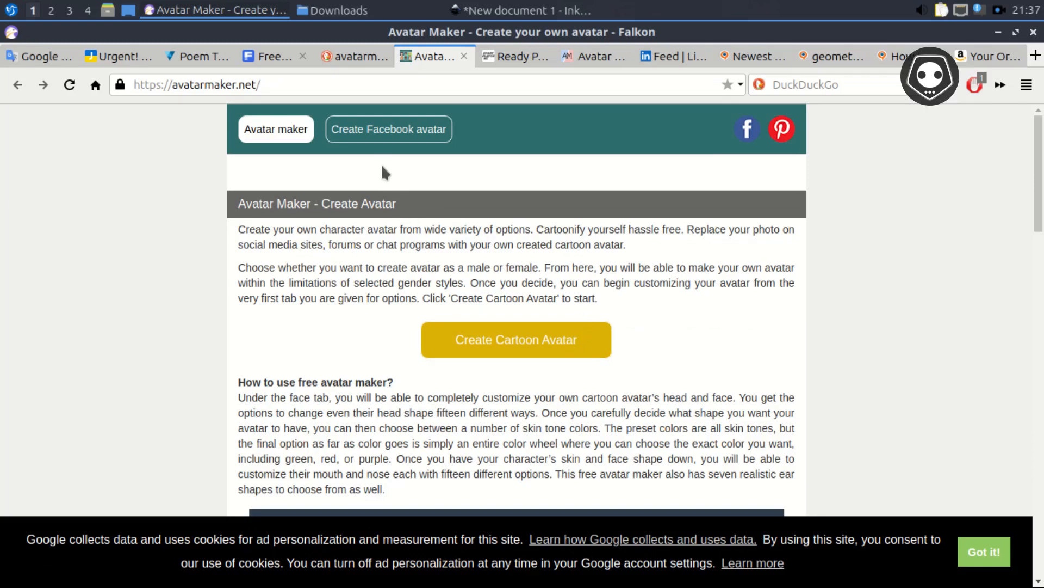
pyautogui.click(281, 133)
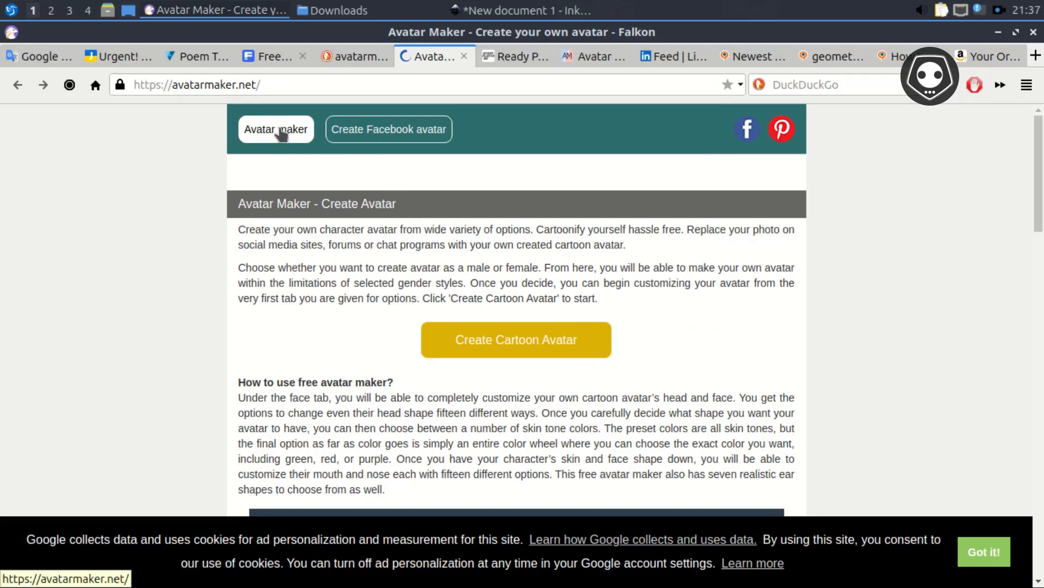
pyautogui.scroll(-4, 413, 267)
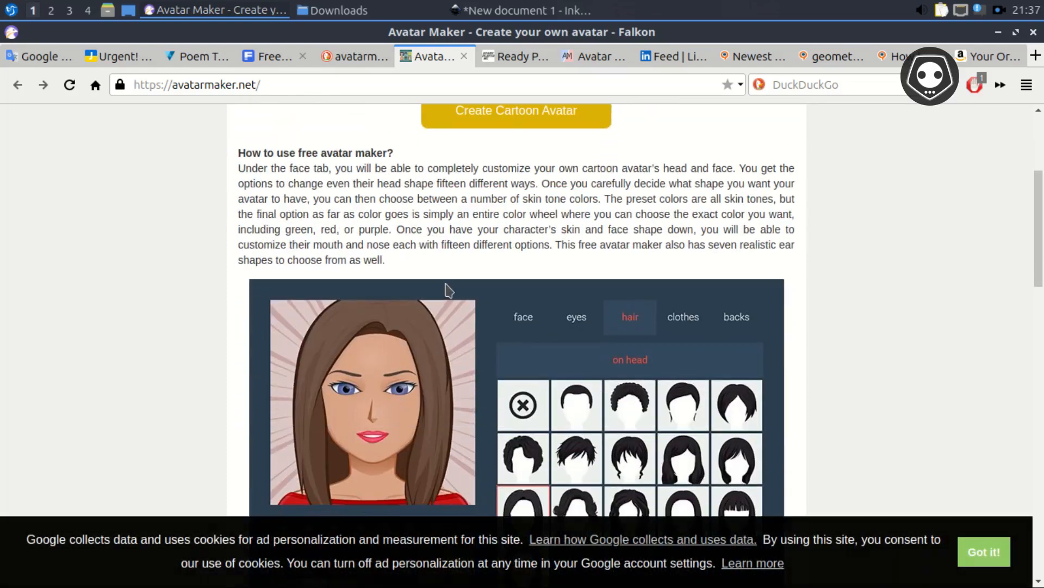
pyautogui.scroll(-15, 446, 290)
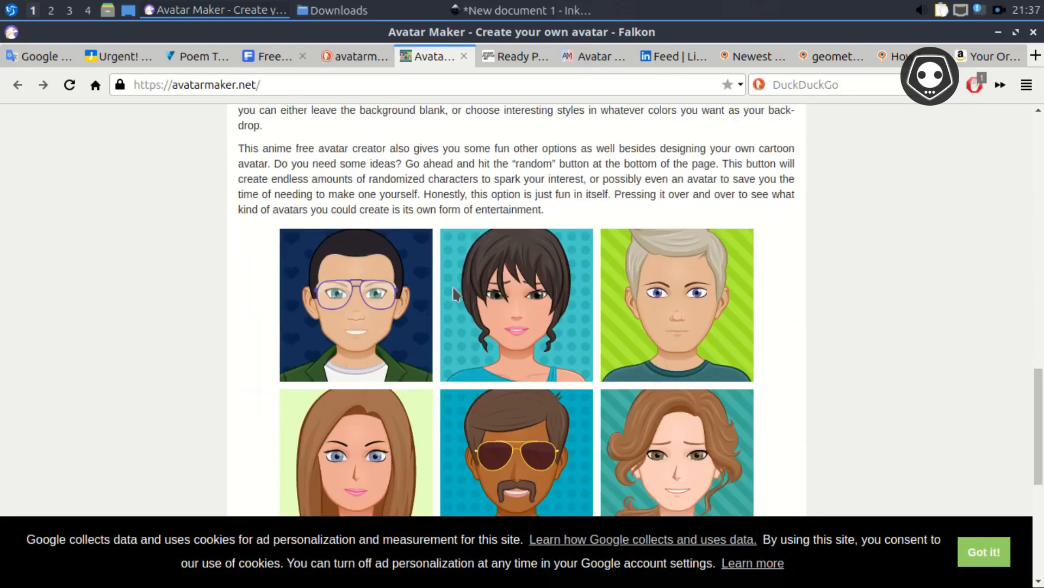
pyautogui.scroll(-5, 454, 294)
pyautogui.scroll(-1, 454, 294)
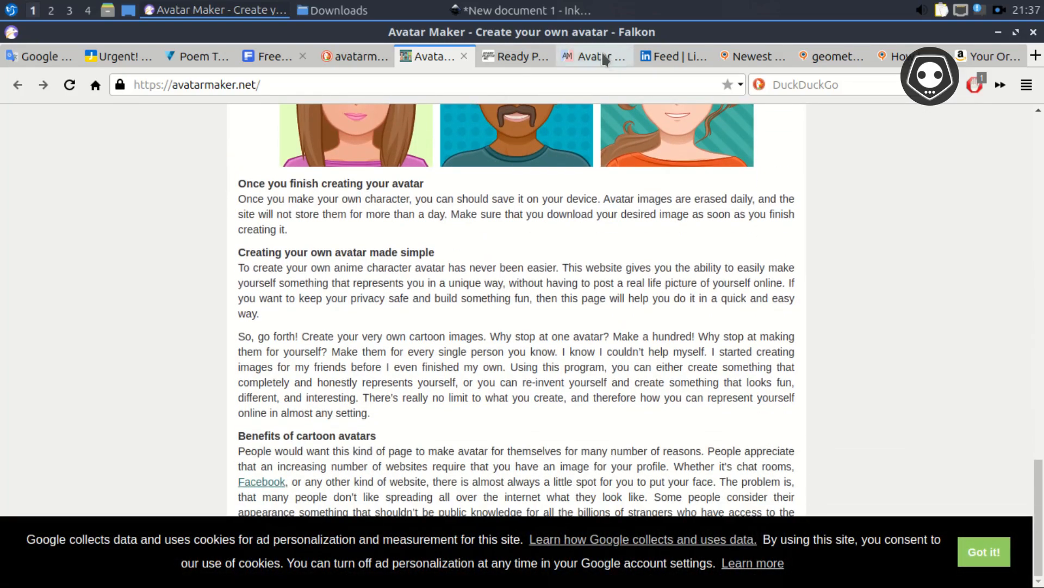
# Step: Close the Ready Player Me and avatarmaker.net tabs and return to the avatarmaker.com start page
pyautogui.click(500, 57)
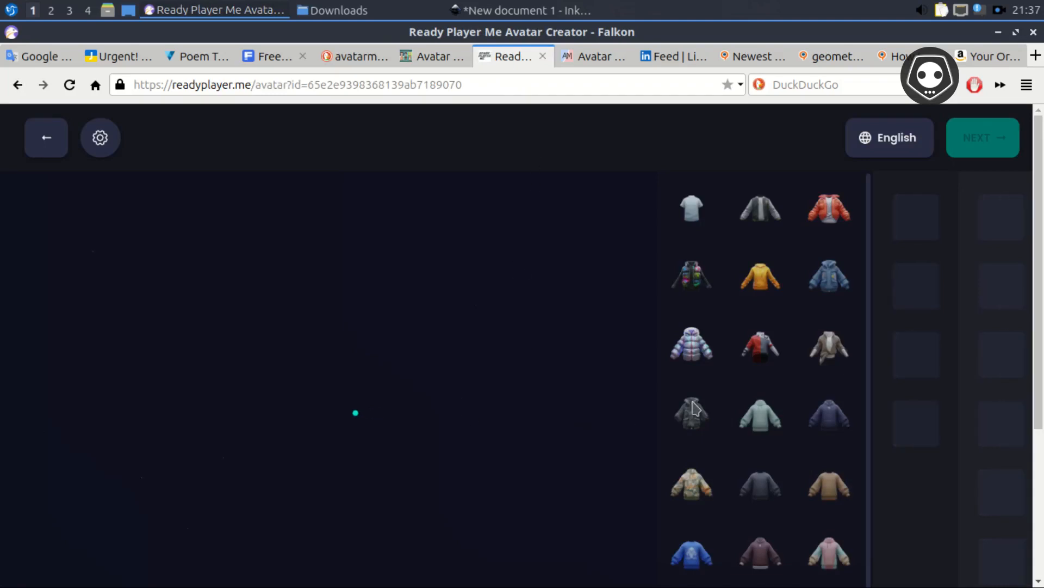
pyautogui.click(543, 57)
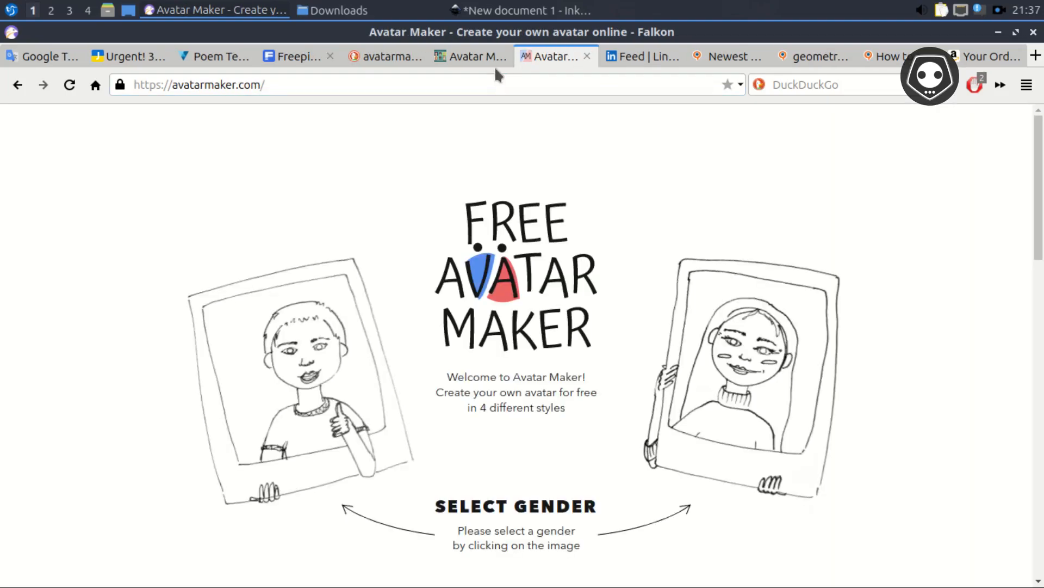
pyautogui.click(481, 62)
pyautogui.scroll(8, 465, 109)
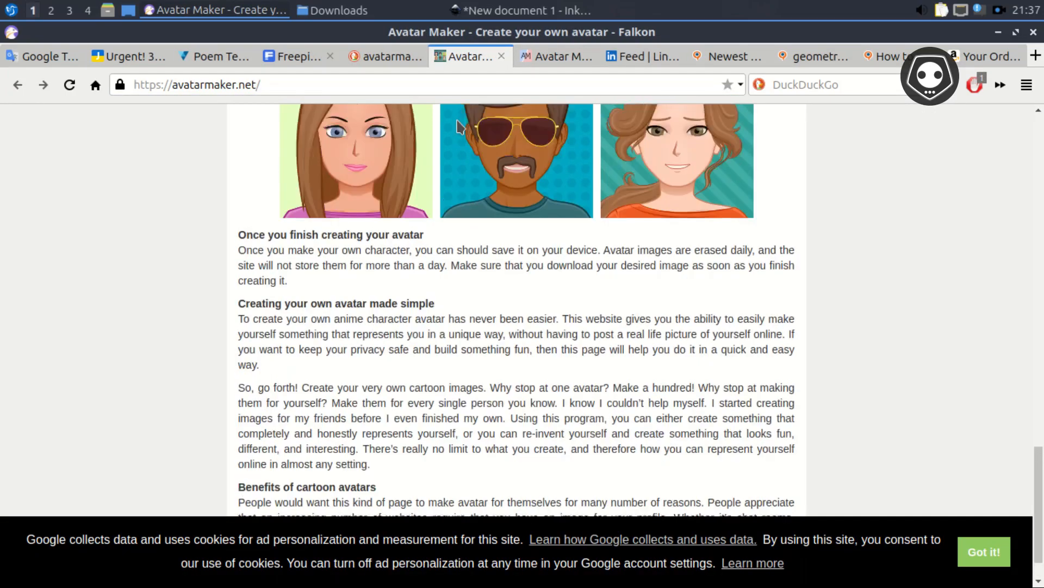
pyautogui.scroll(13, 458, 193)
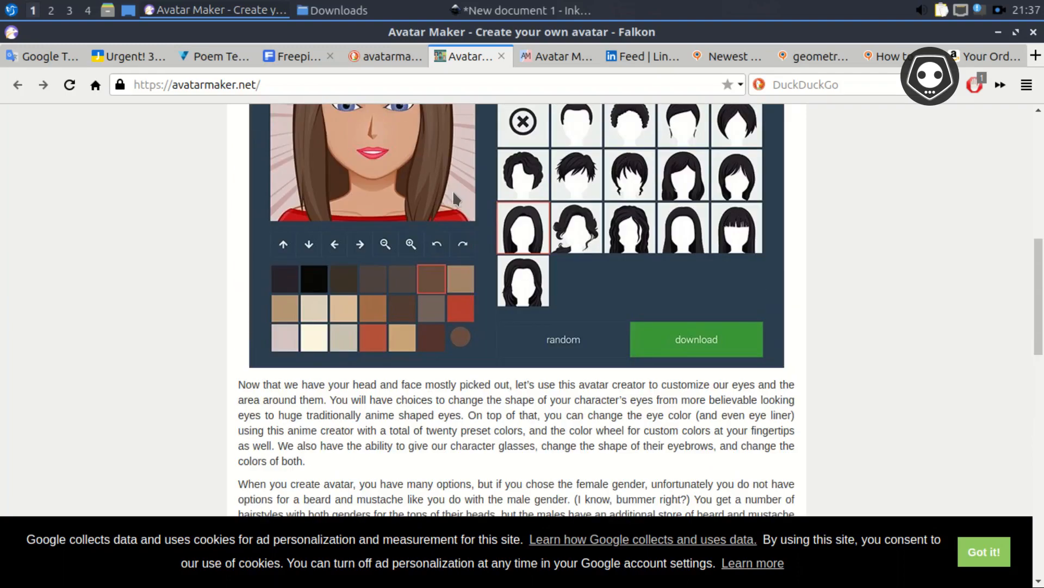
pyautogui.scroll(3, 458, 192)
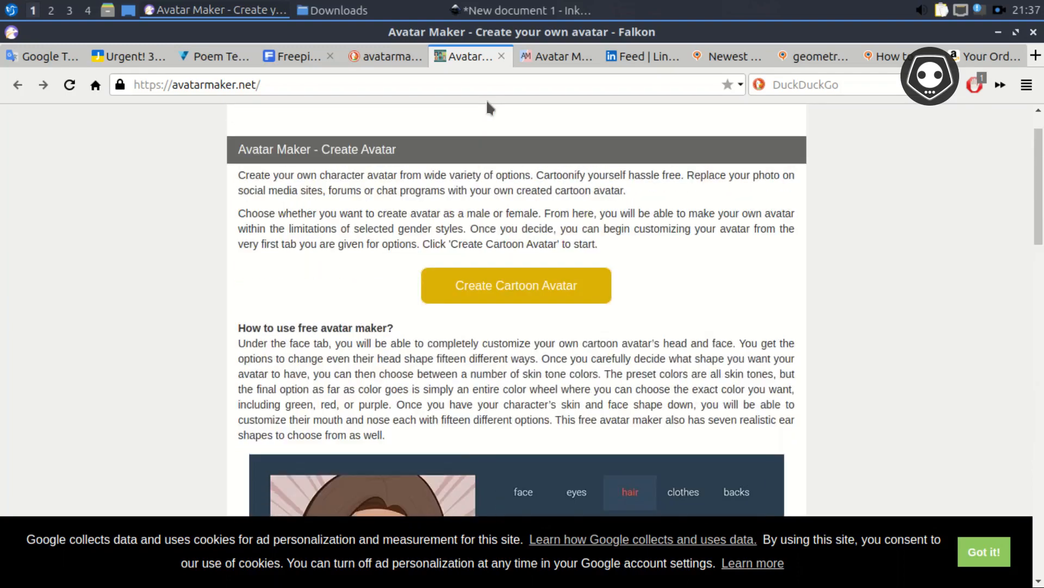
pyautogui.click(499, 56)
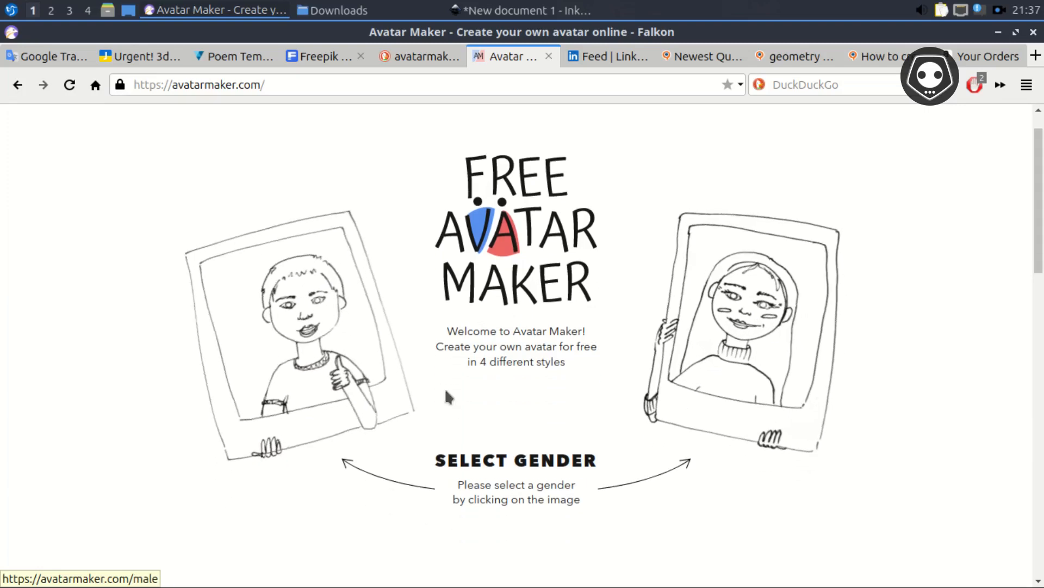
# Step: Look over the avatarmaker.com start page and choose the female avatar to create
pyautogui.scroll(-5, 445, 387)
pyautogui.scroll(-1, 444, 389)
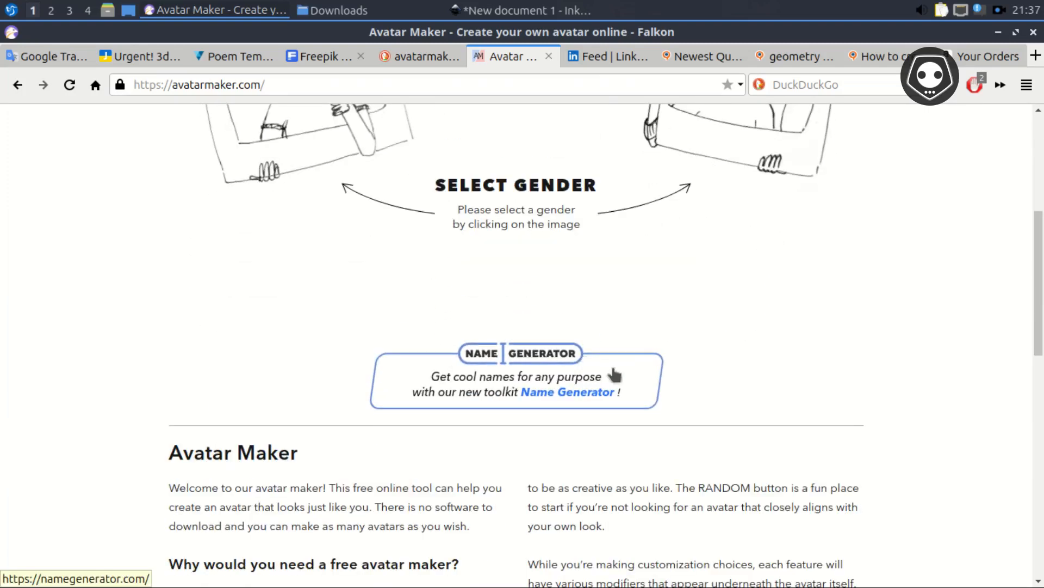
pyautogui.scroll(-1, 599, 381)
pyautogui.scroll(-2, 569, 387)
pyautogui.scroll(9, 571, 373)
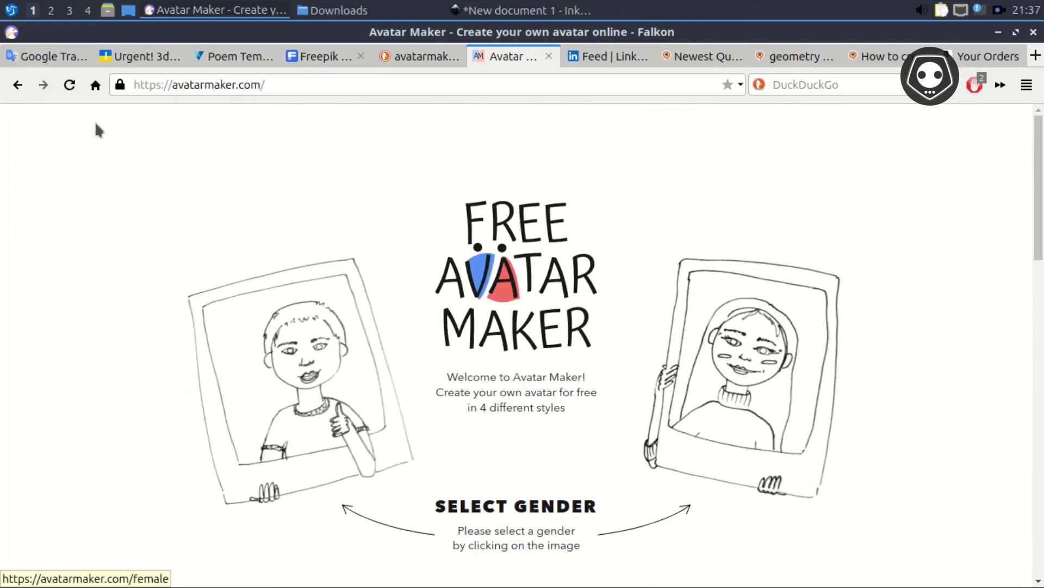
pyautogui.click(769, 362)
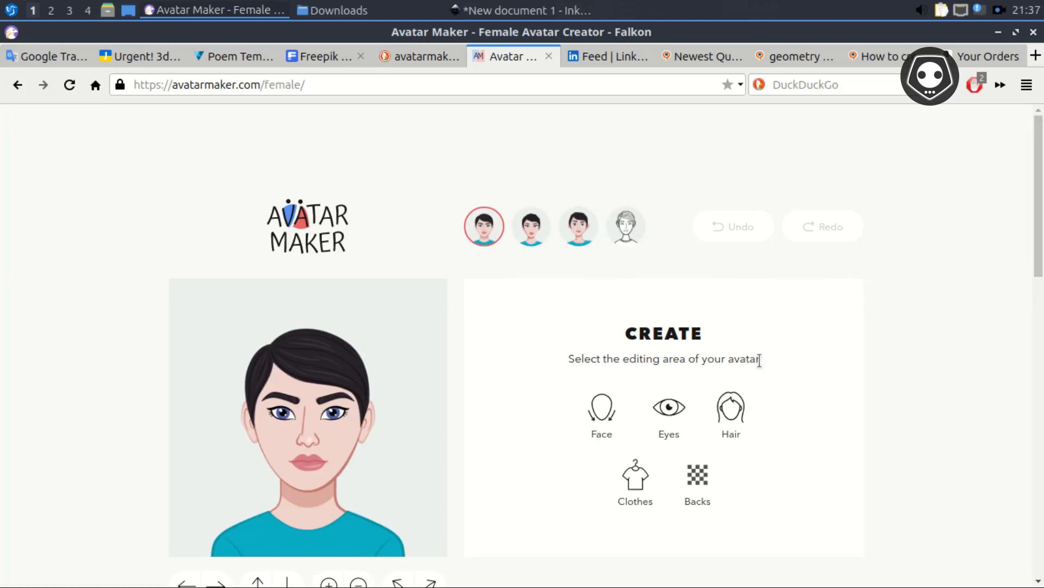
# Step: Try the long curly hair and the double buns, and give the avatar the long side ponytail
pyautogui.click(746, 411)
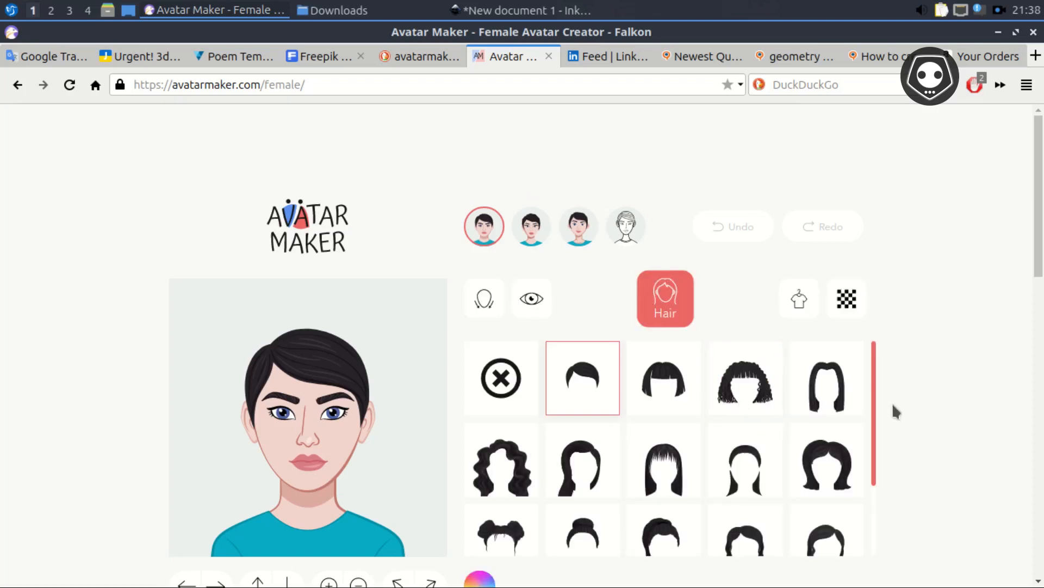
pyautogui.scroll(-2, 891, 403)
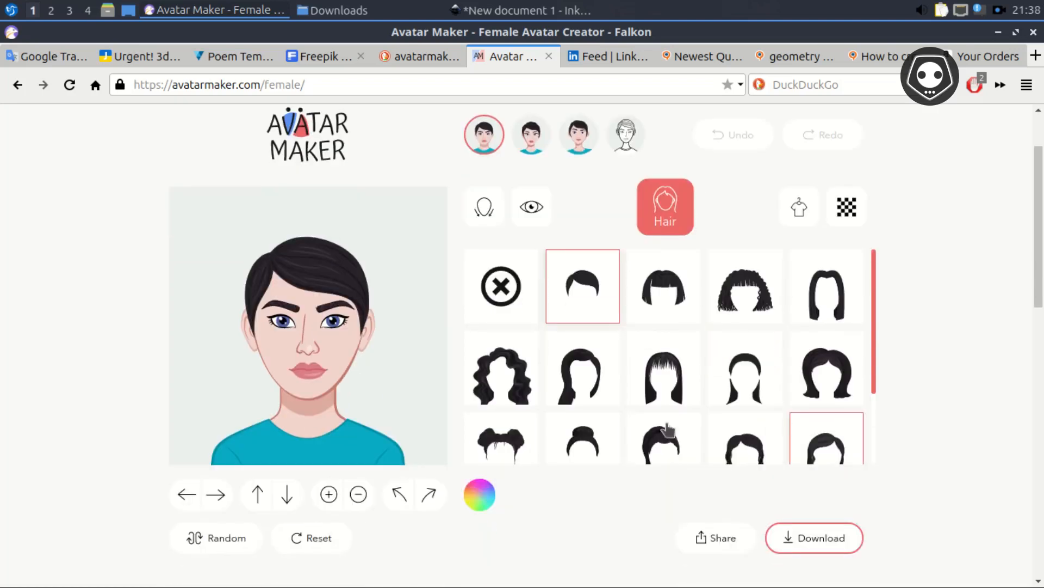
pyautogui.click(511, 387)
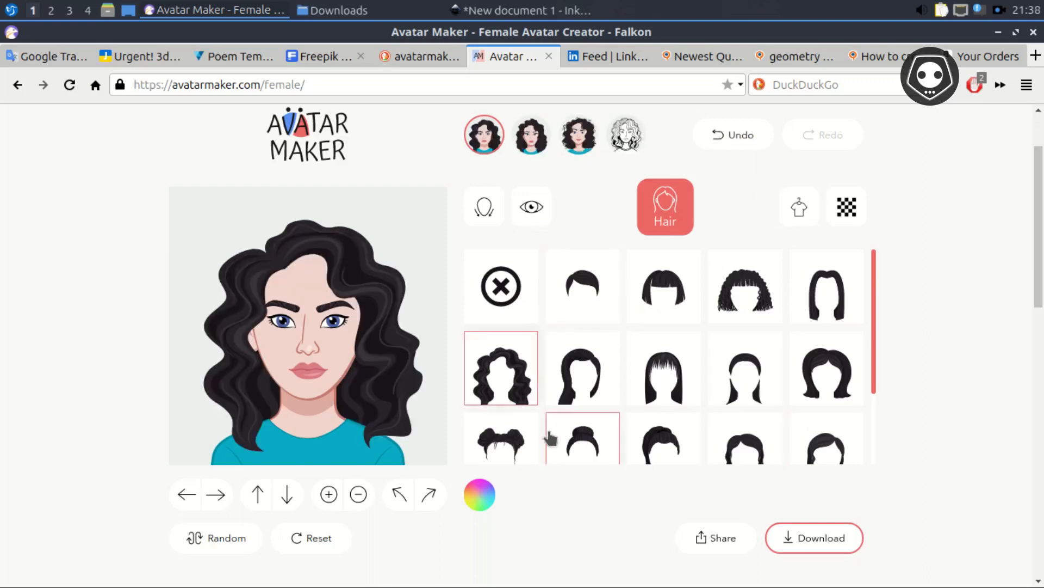
pyautogui.click(525, 439)
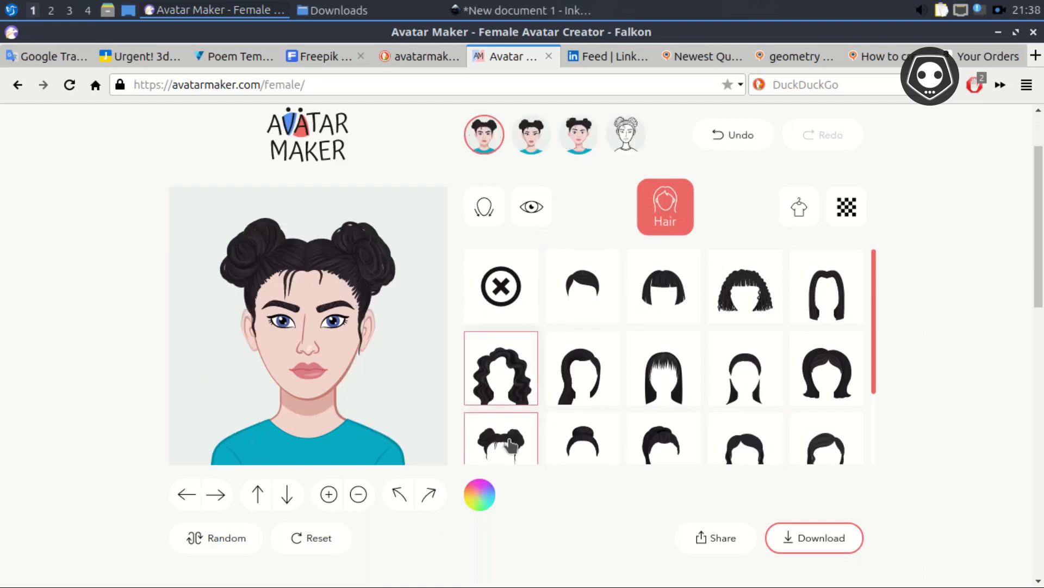
pyautogui.click(654, 436)
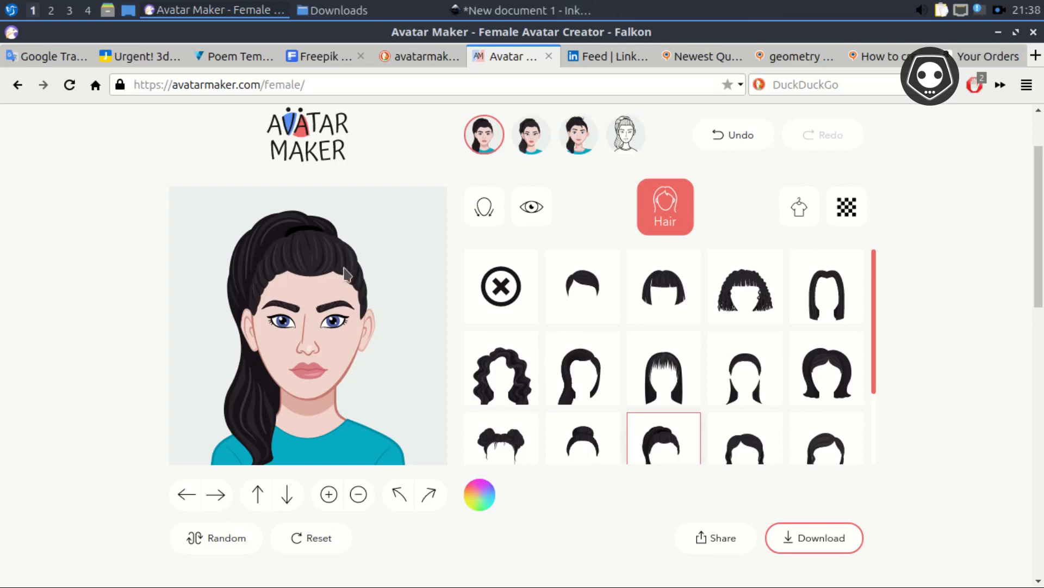
# Step: Compare the twin braids and the single side braid with the side ponytail, and return to the ponytail
pyautogui.moveTo(875, 343); pyautogui.dragTo(880, 398)
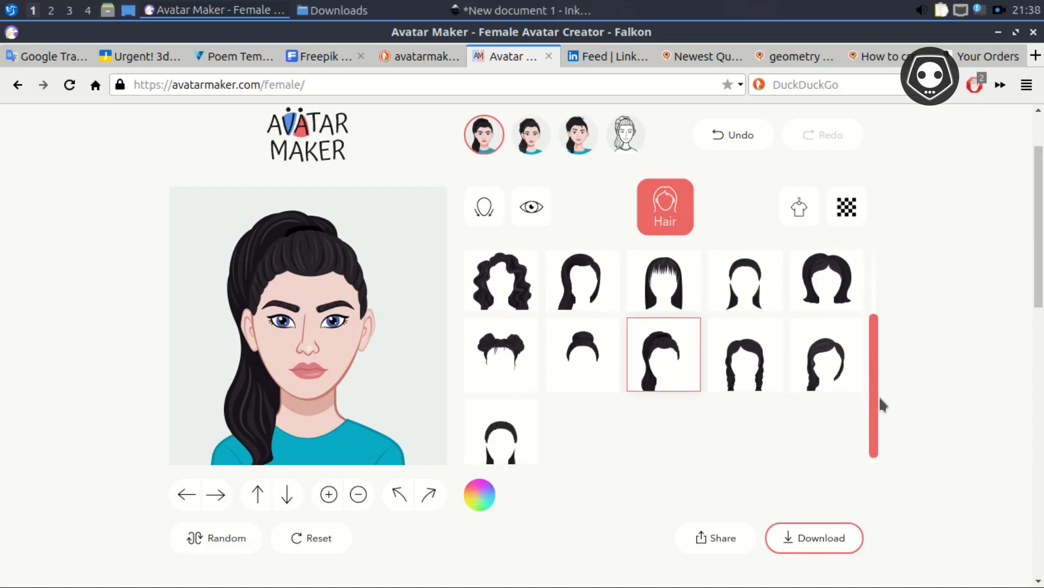
pyautogui.click(752, 372)
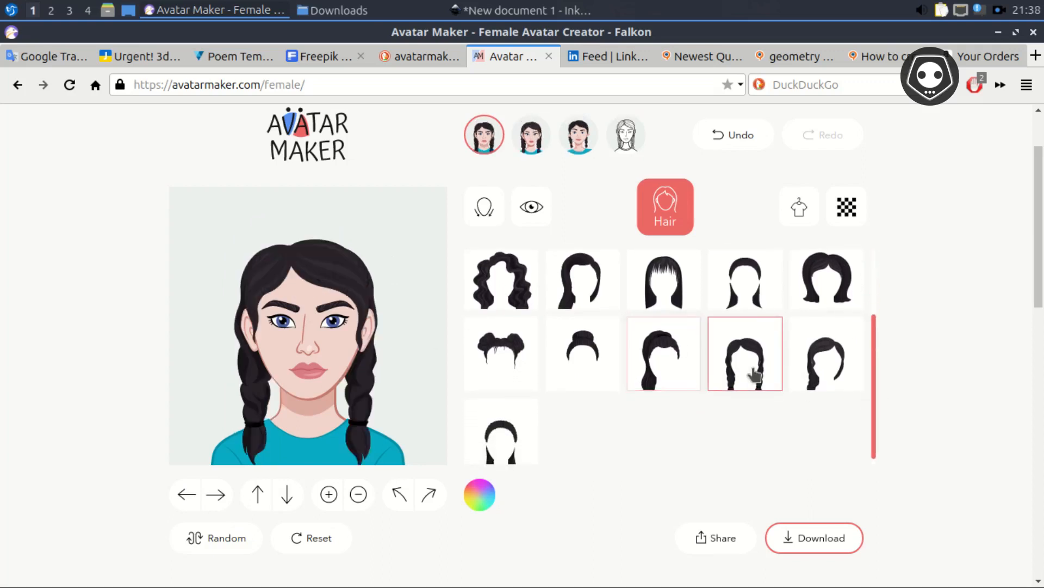
pyautogui.click(678, 370)
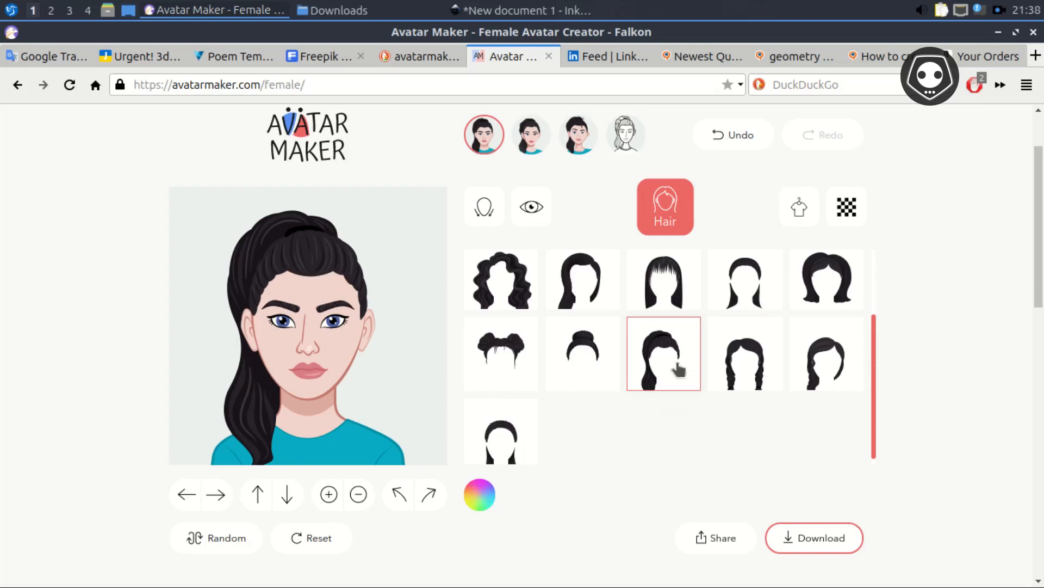
pyautogui.click(828, 375)
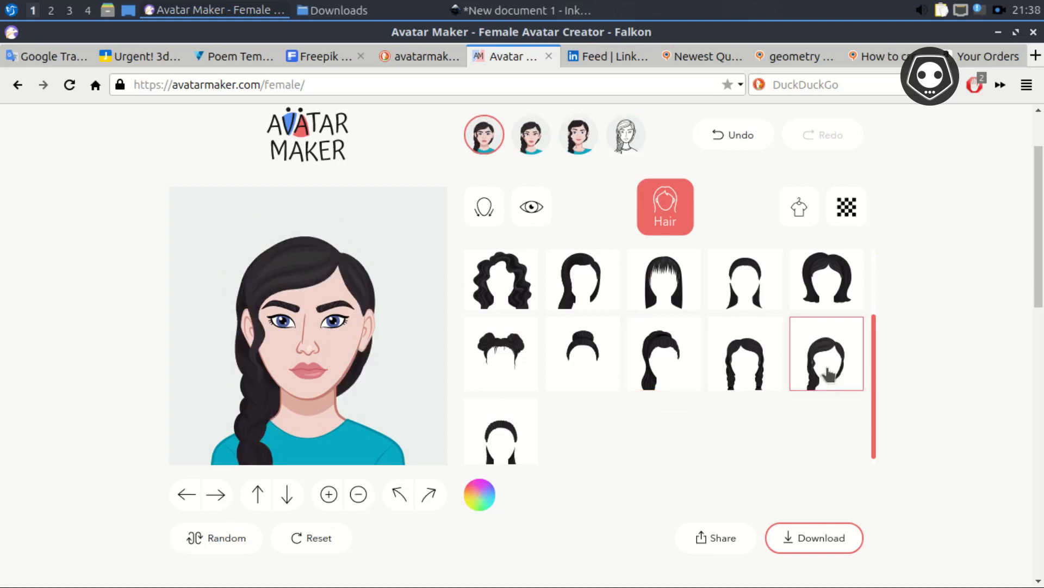
pyautogui.click(661, 369)
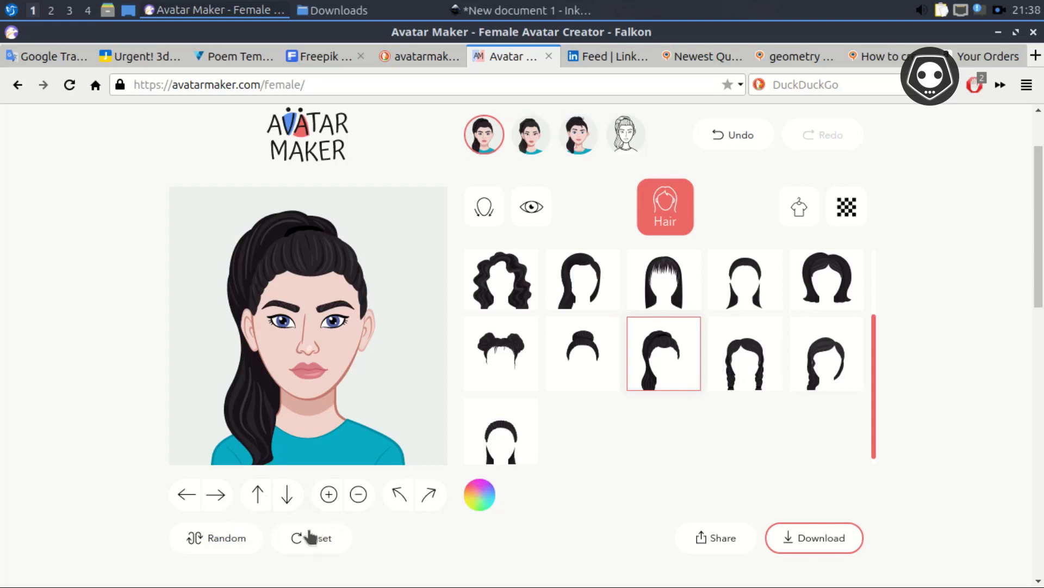
# Step: Recolor the avatar's hair to a dark navy blue, #052137, and close the color picker
pyautogui.click(479, 506)
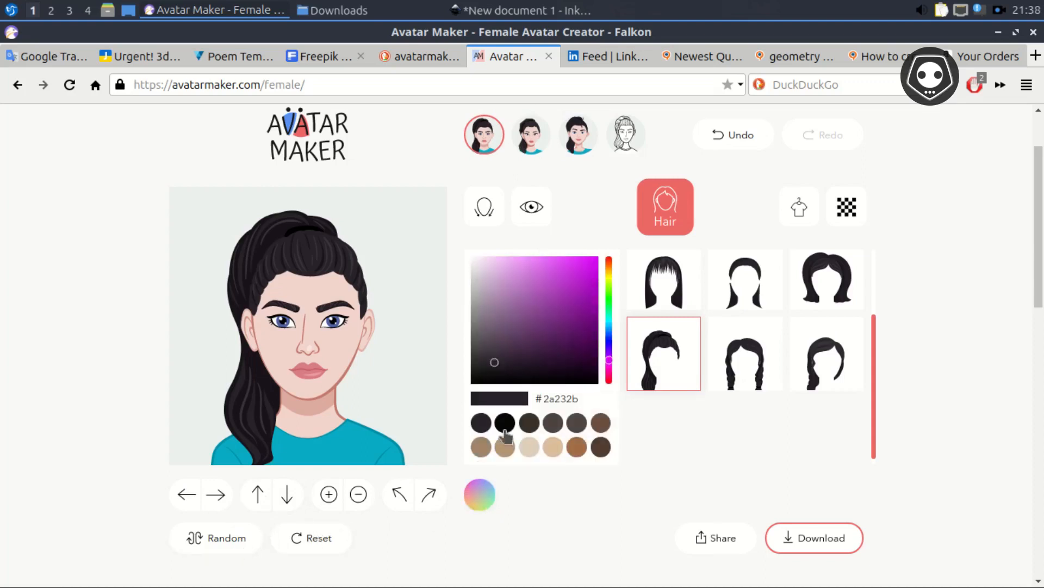
pyautogui.moveTo(491, 362); pyautogui.dragTo(503, 349)
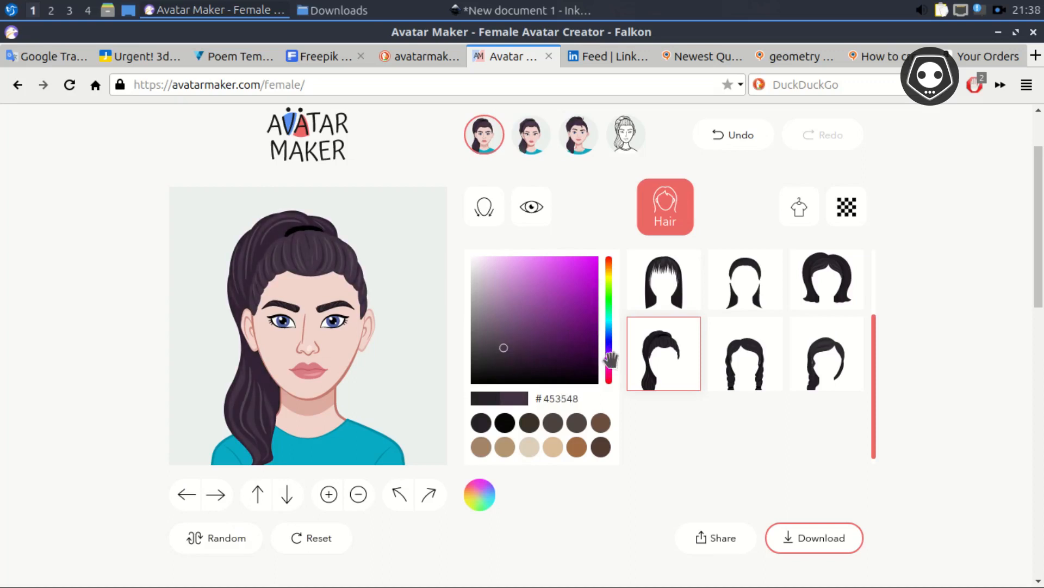
pyautogui.moveTo(612, 357); pyautogui.dragTo(610, 334)
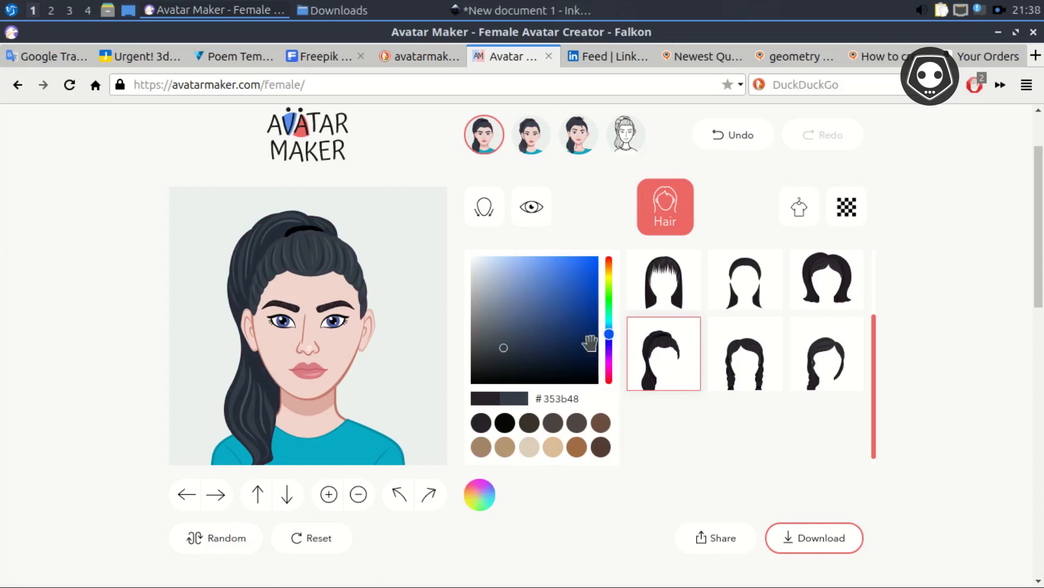
pyautogui.moveTo(501, 347); pyautogui.dragTo(571, 363)
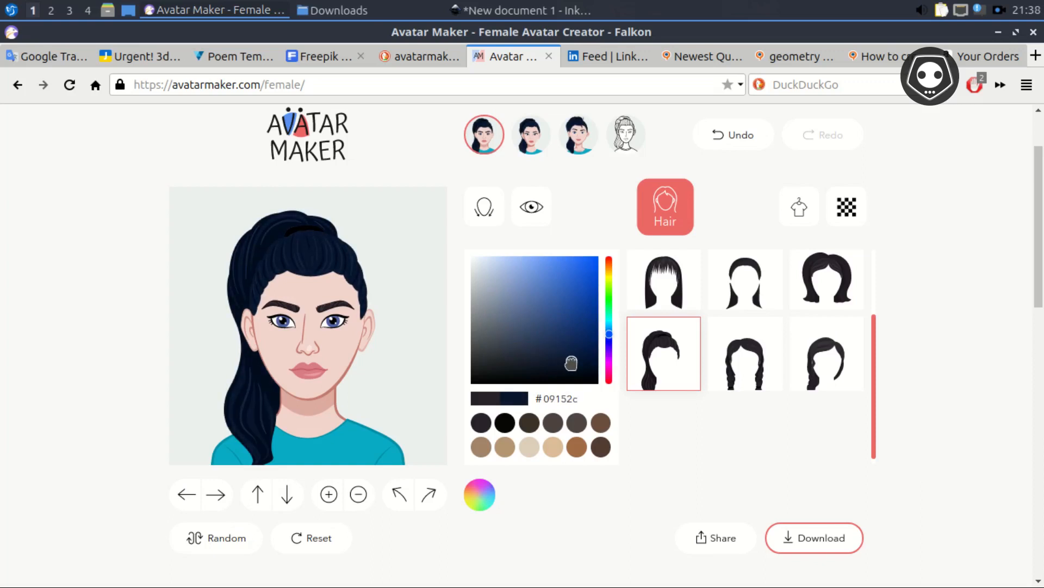
pyautogui.moveTo(609, 336)
pyautogui.mouseDown()
pyautogui.moveTo(611, 308)
pyautogui.moveTo(610, 329)
pyautogui.mouseUp()
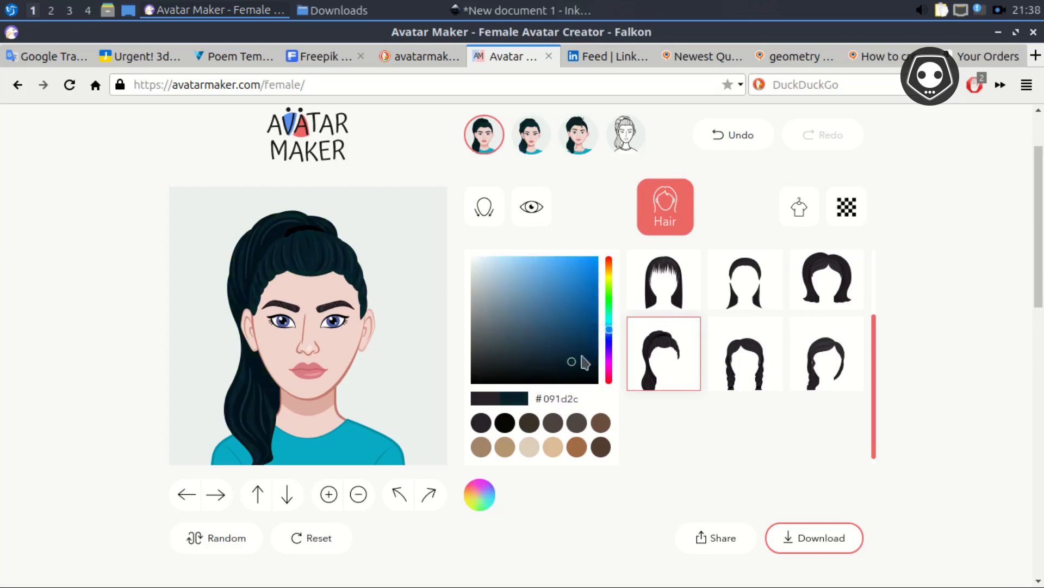
pyautogui.moveTo(567, 357); pyautogui.dragTo(586, 356)
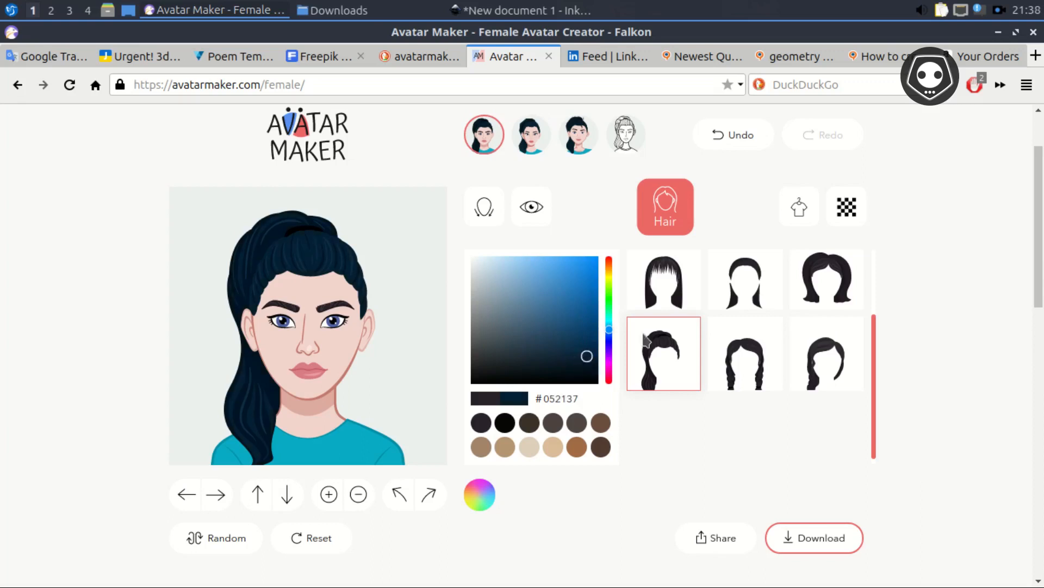
pyautogui.click(626, 507)
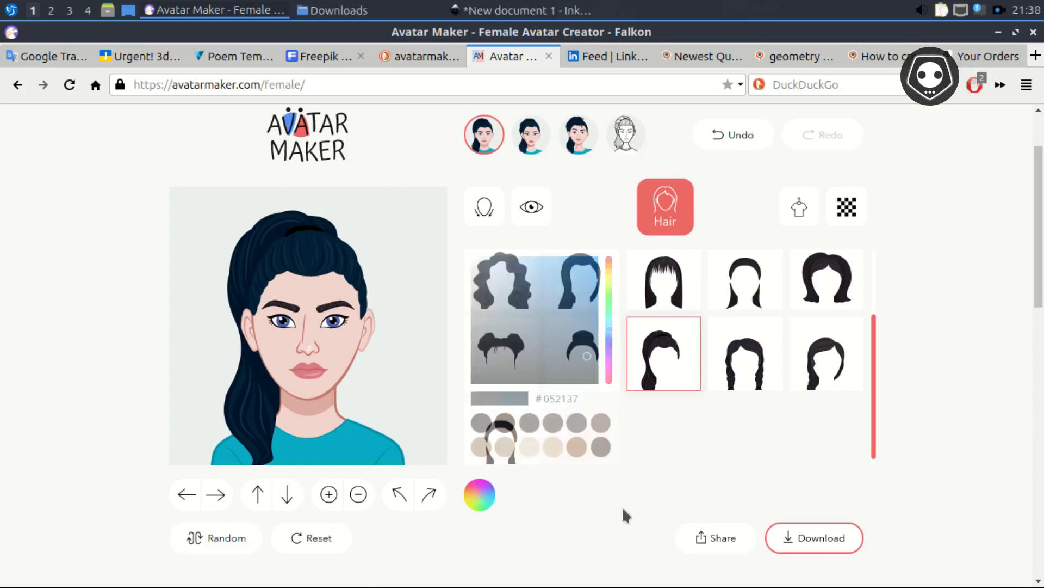
# Step: Try the different eye shapes in the first row of the eye options on the avatar
pyautogui.click(533, 212)
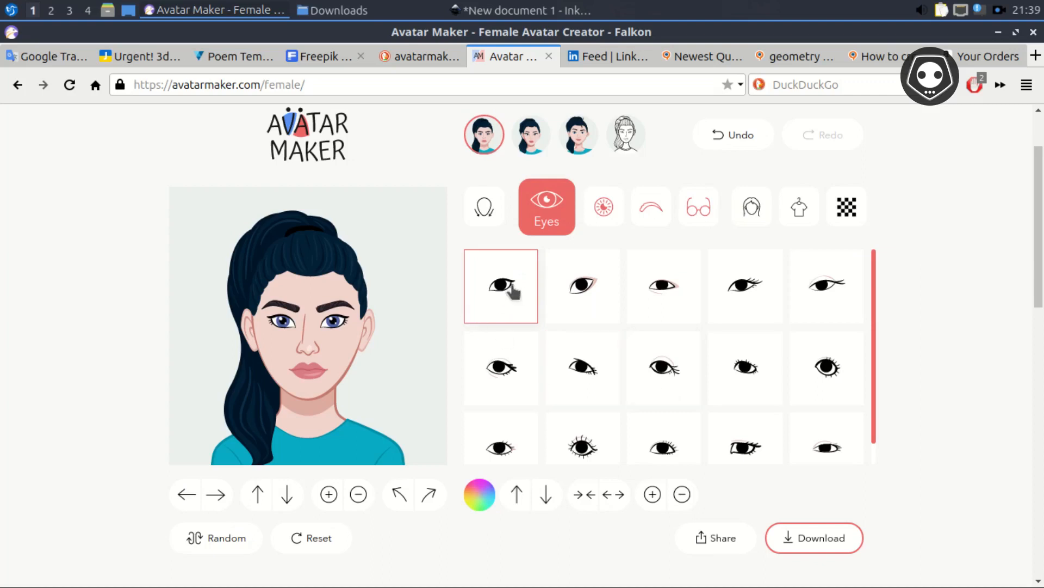
pyautogui.click(585, 288)
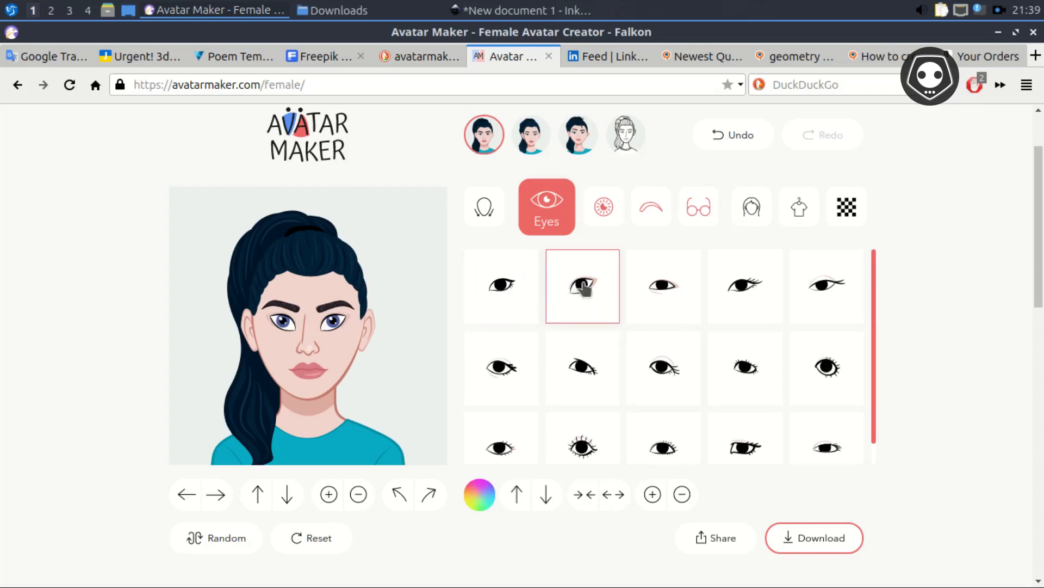
pyautogui.click(666, 297)
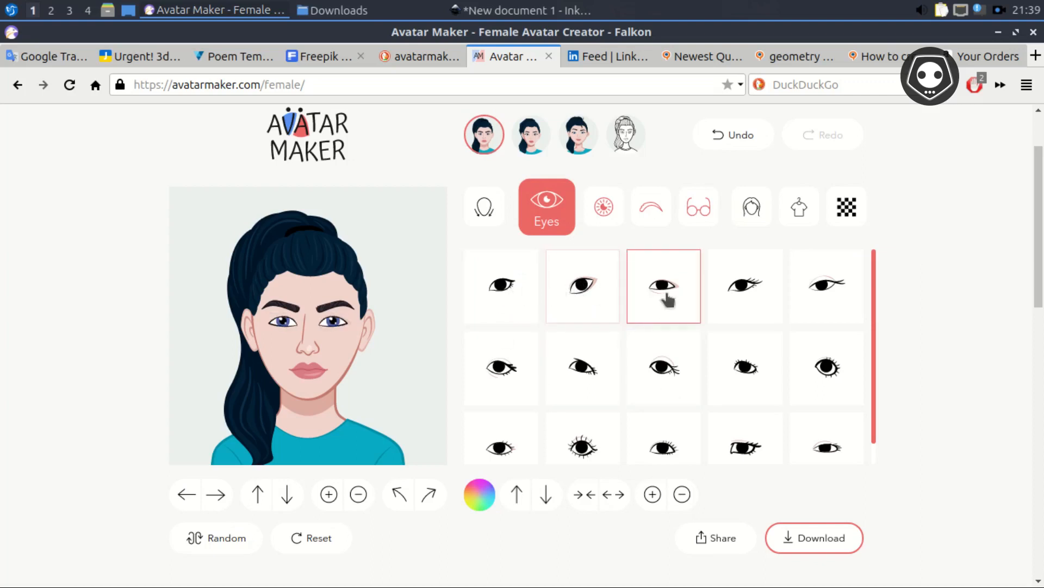
pyautogui.click(732, 300)
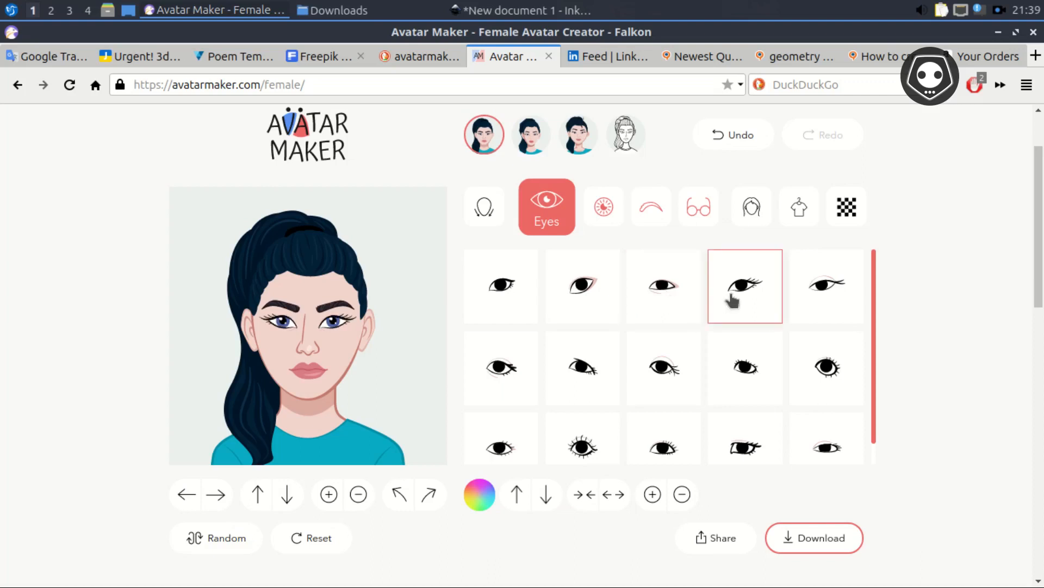
pyautogui.click(504, 294)
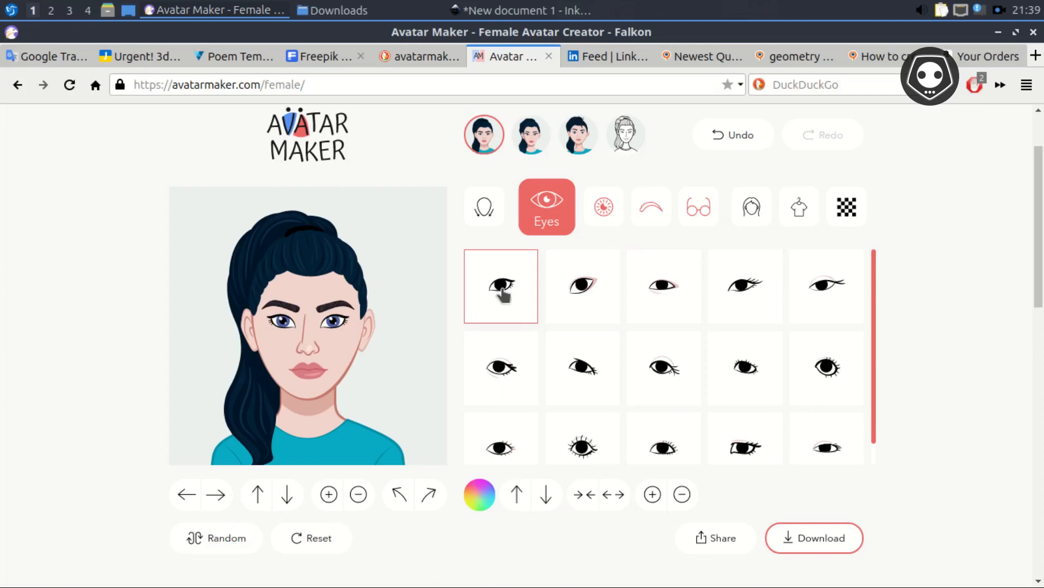
pyautogui.click(744, 294)
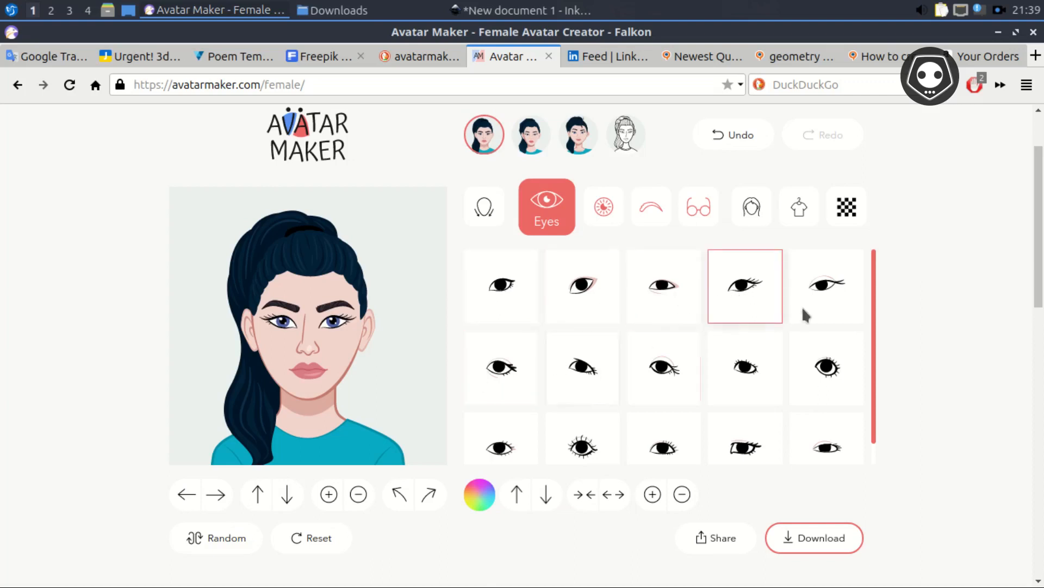
pyautogui.click(821, 294)
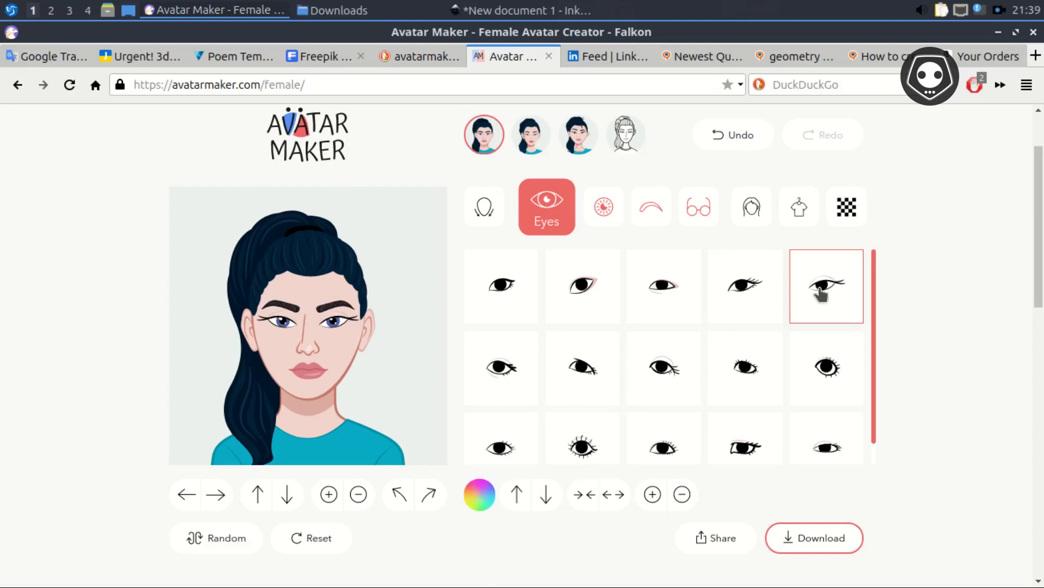
# Step: Try the squared, wide round-lashed and narrow eye shapes from the last row of eye options
pyautogui.scroll(-1, 721, 354)
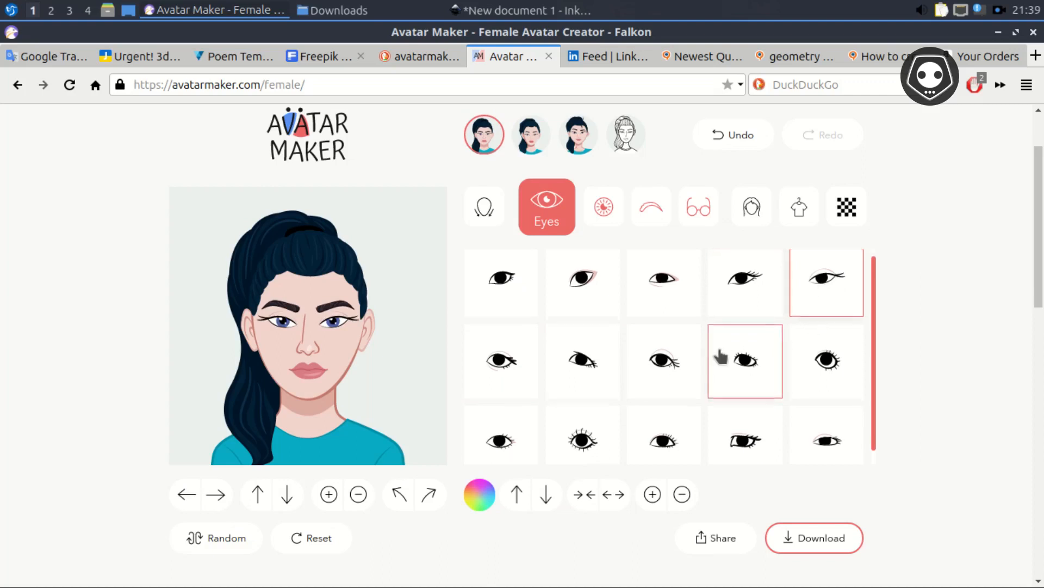
pyautogui.click(744, 427)
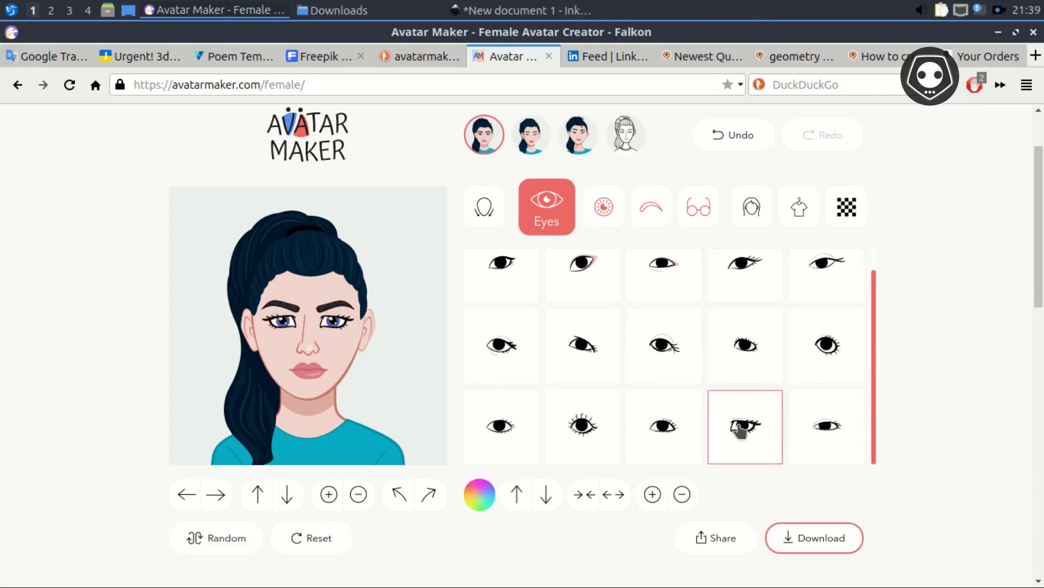
pyautogui.click(587, 430)
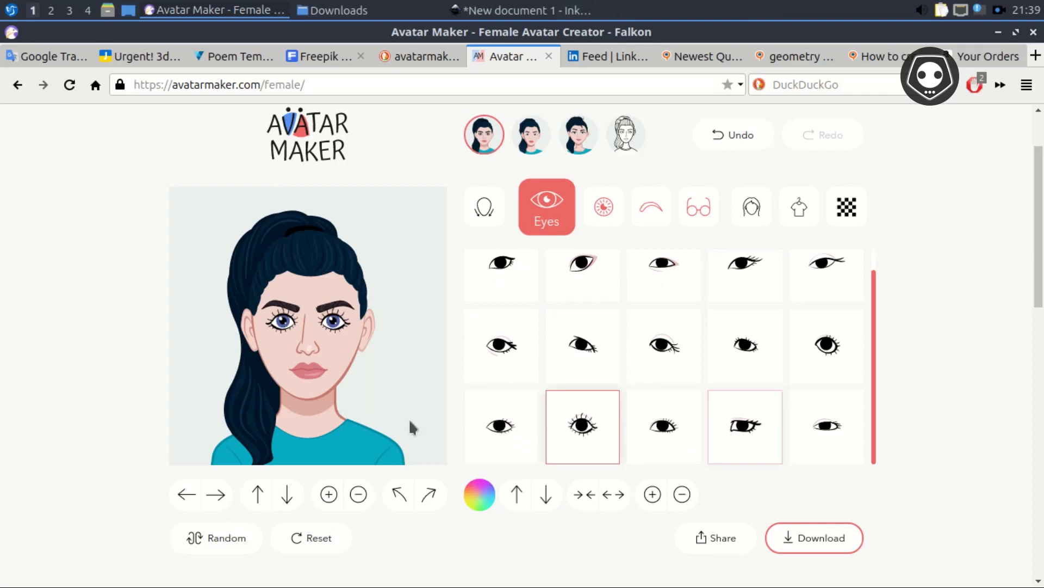
pyautogui.click(829, 431)
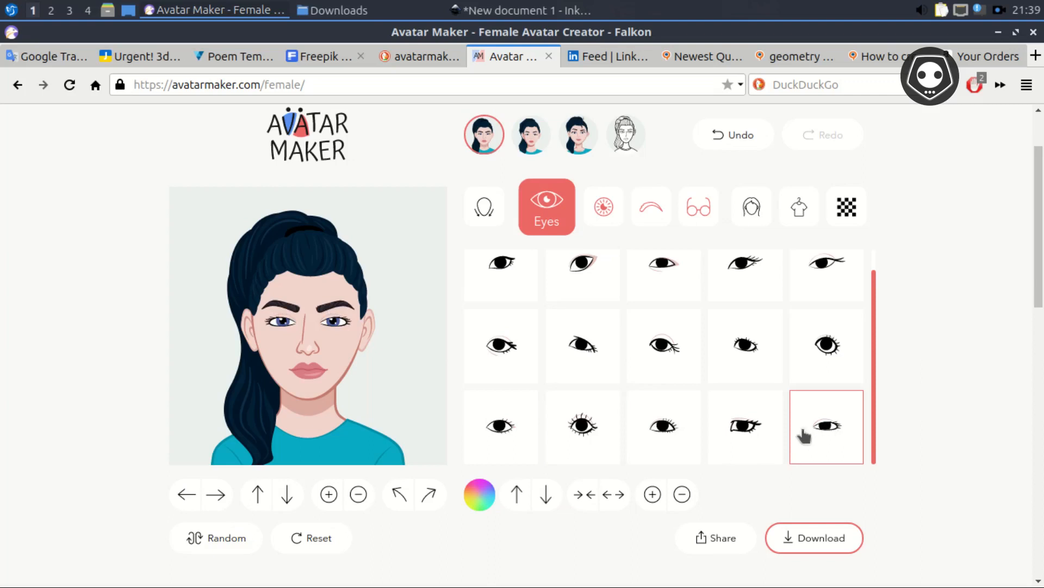
pyautogui.click(748, 431)
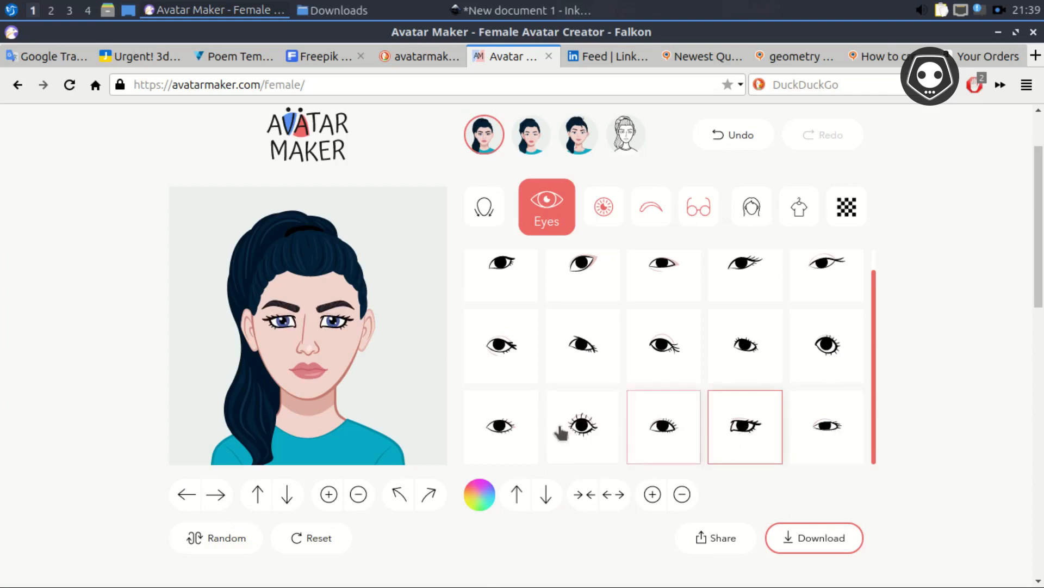
# Step: Compare the last two eye shapes of the first row, and set the avatar's eyes to the very first shape
pyautogui.scroll(1, 598, 380)
pyautogui.click(810, 291)
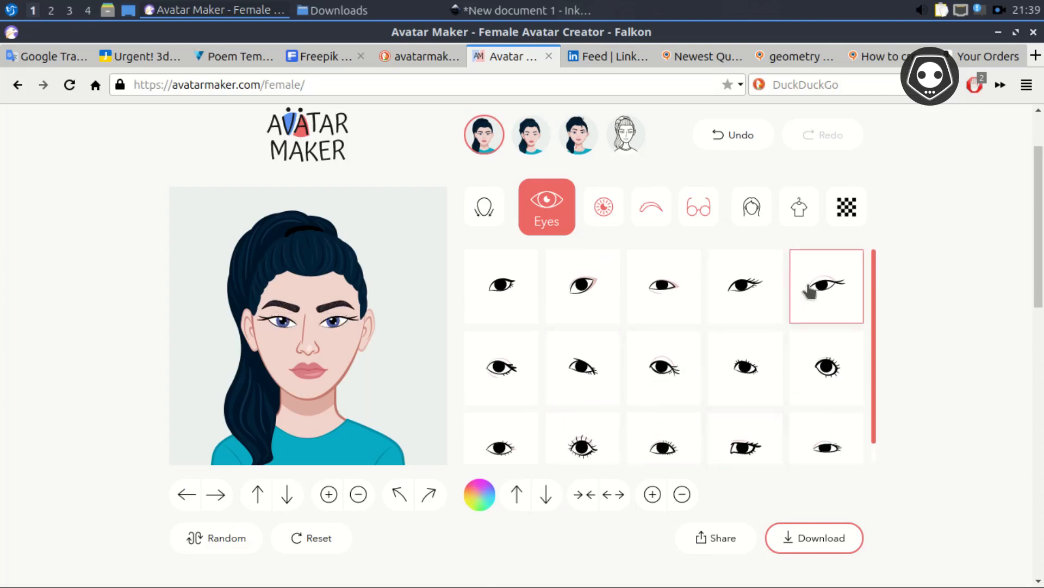
pyautogui.click(731, 293)
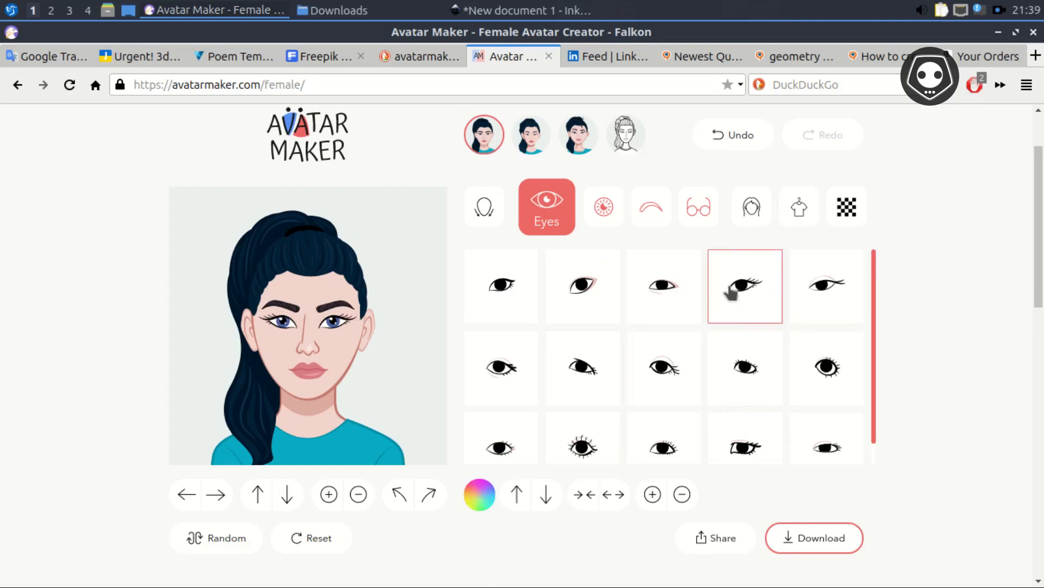
pyautogui.click(499, 294)
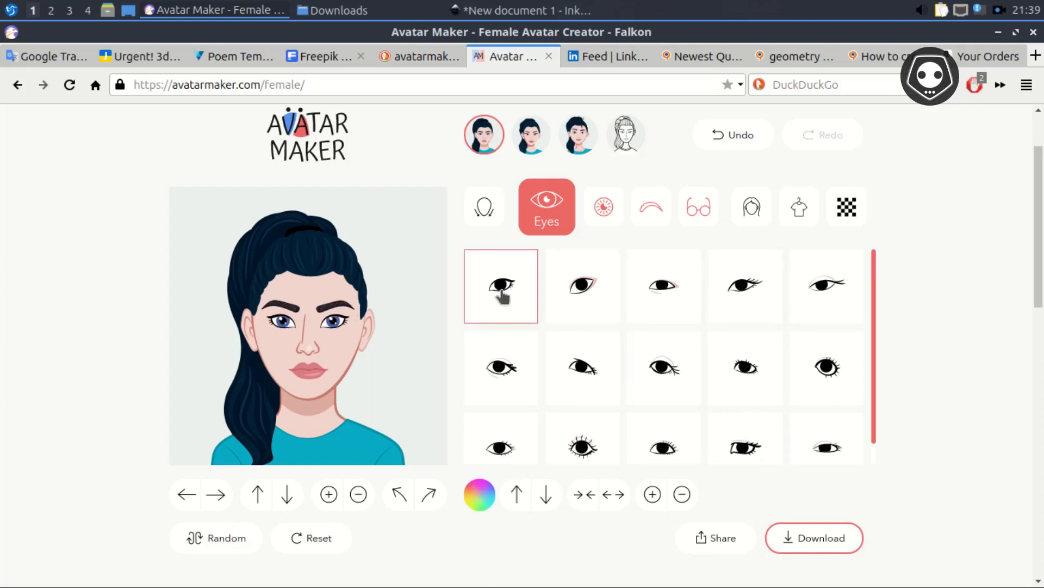
# Step: Set the eyes to the fourth shape of the first row, compare several irises, and choose the fifth iris of the first row
pyautogui.click(732, 291)
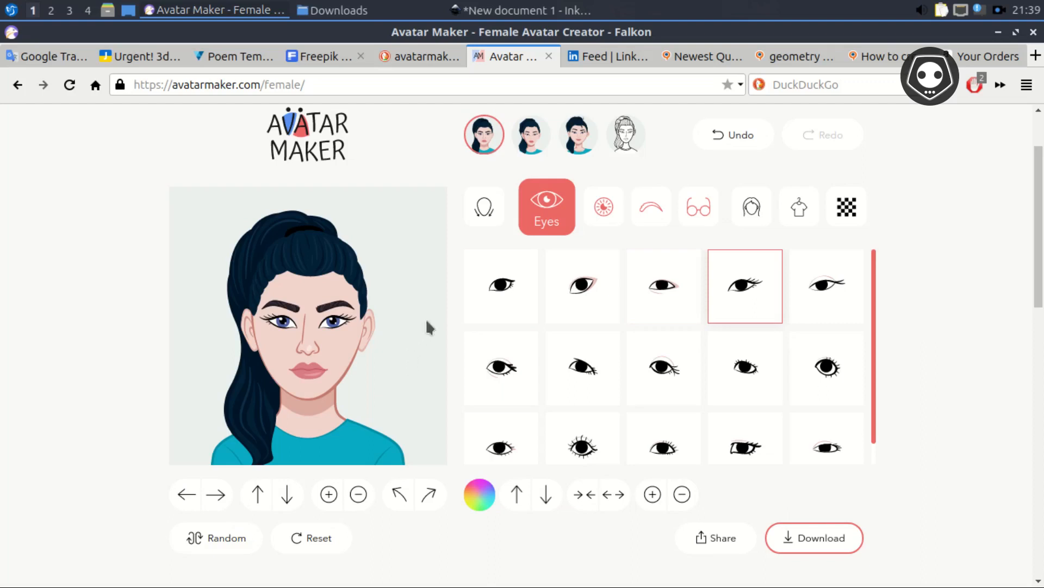
pyautogui.click(596, 207)
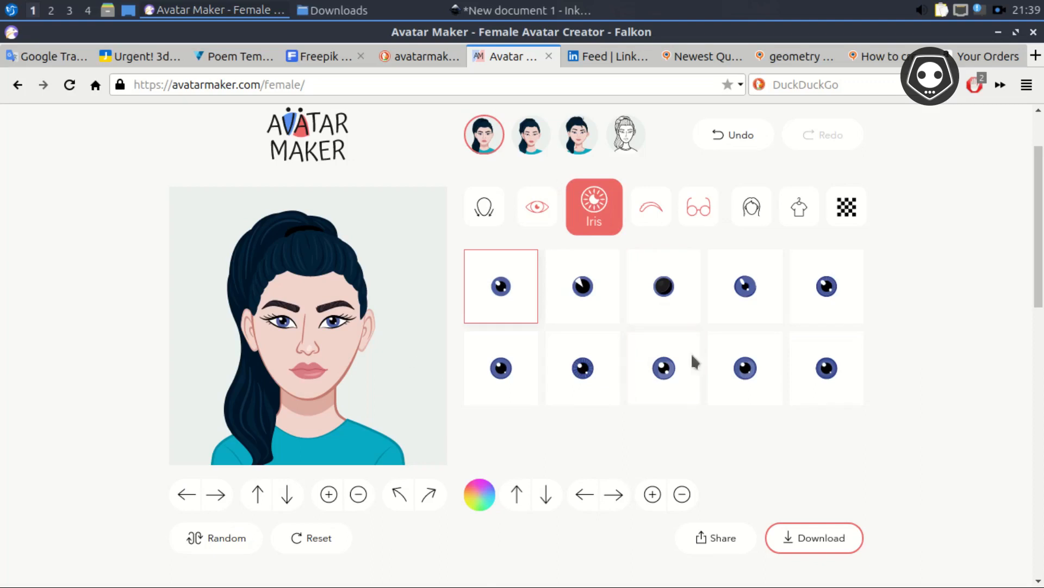
pyautogui.click(745, 288)
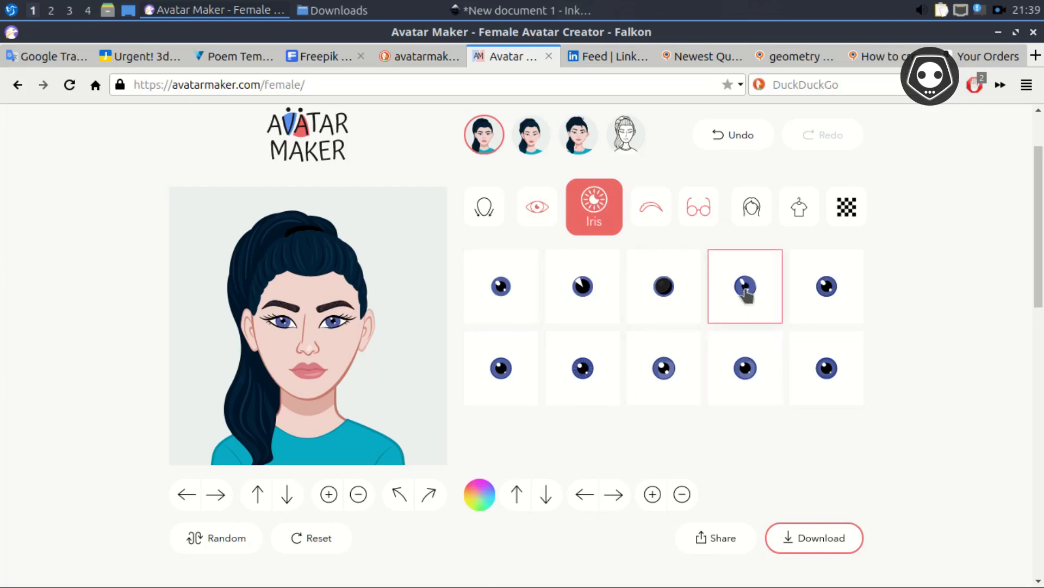
pyautogui.click(827, 289)
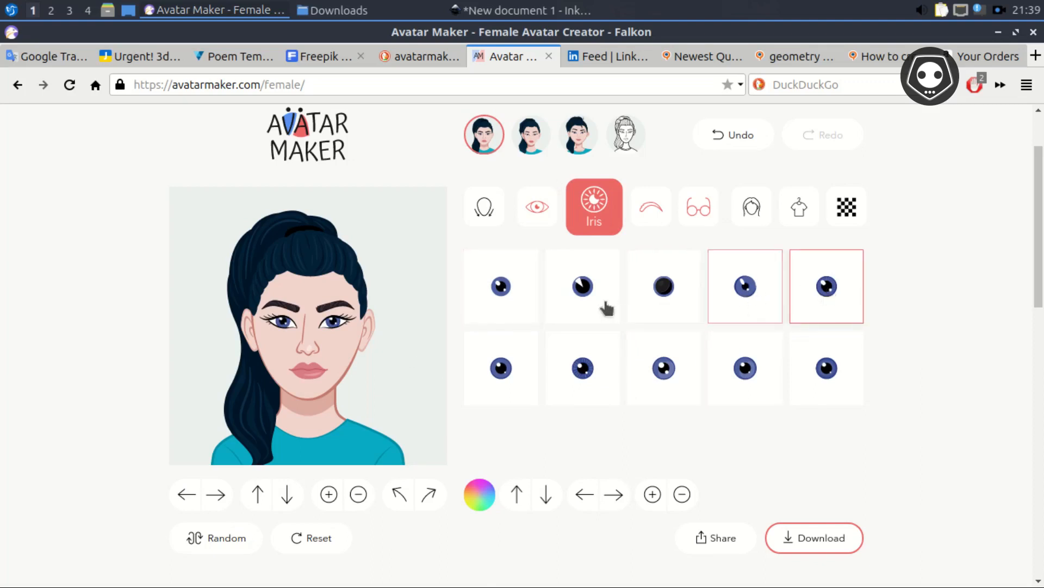
pyautogui.click(499, 290)
pyautogui.click(827, 288)
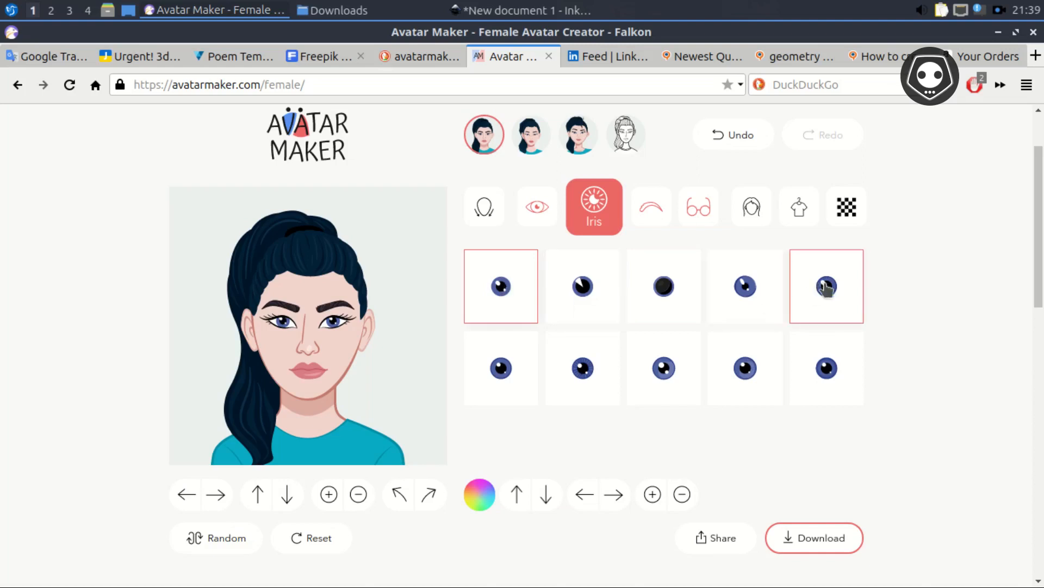
# Step: Recolor the irises, trying pink and green tones, and settle on the dark brown #3c1d06
pyautogui.click(479, 494)
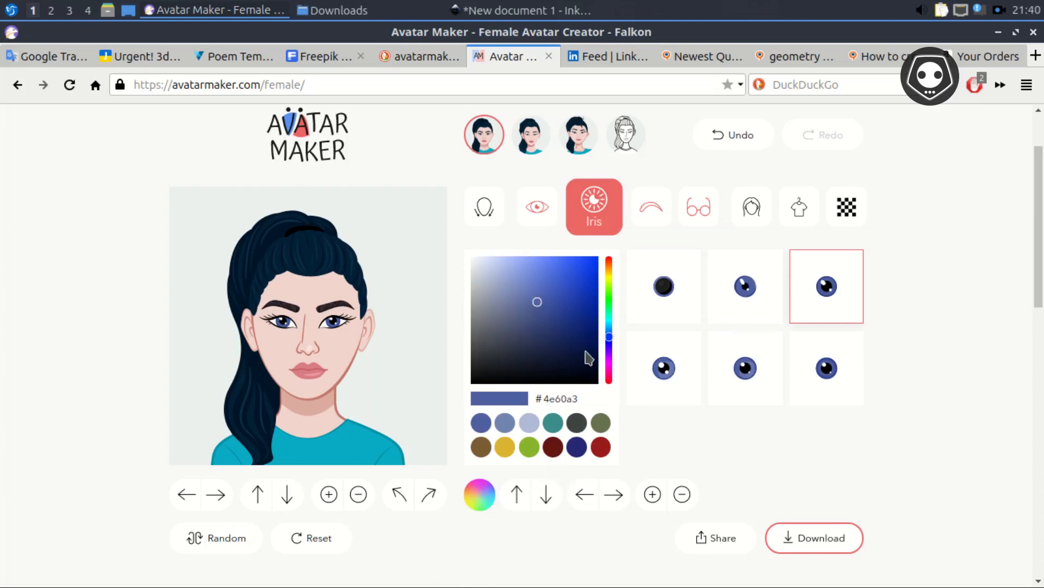
pyautogui.moveTo(606, 337); pyautogui.dragTo(612, 378)
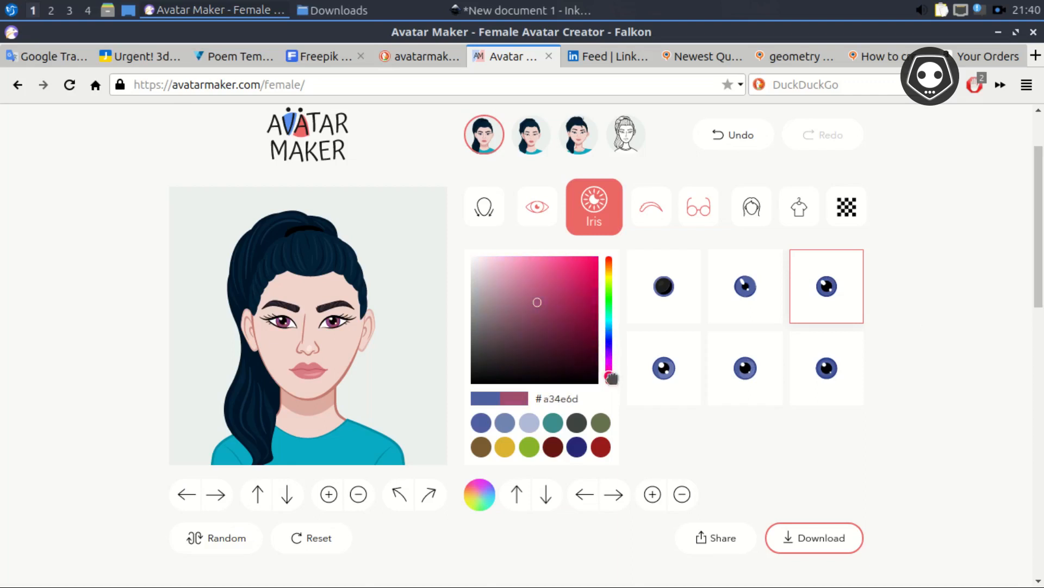
pyautogui.click(552, 318)
pyautogui.moveTo(607, 361); pyautogui.dragTo(585, 355)
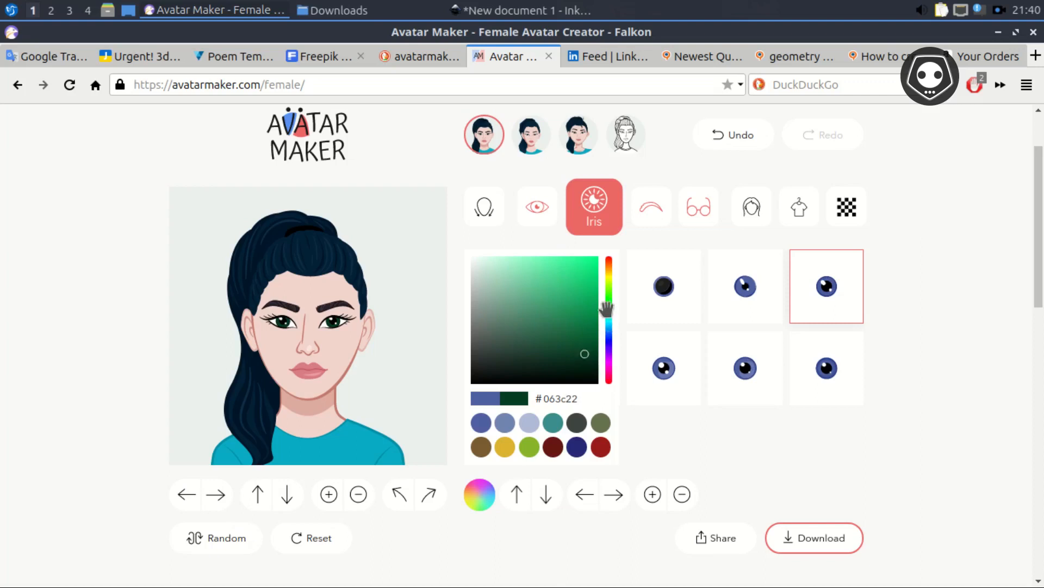
pyautogui.moveTo(606, 308); pyautogui.dragTo(615, 266)
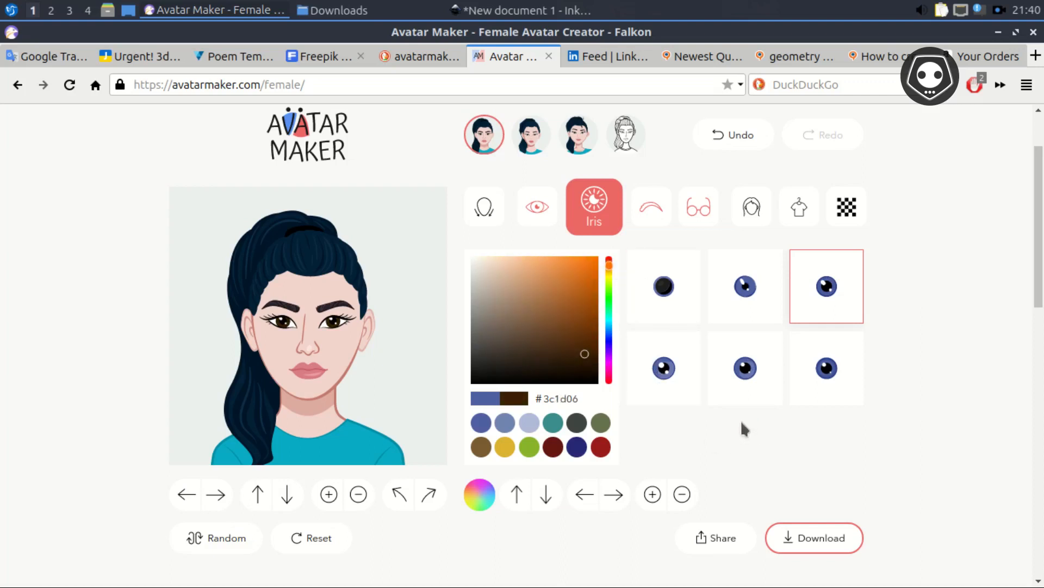
# Step: Try the third, fourth and fifth face shapes of the first row, plus the third and fifth shapes of the last row
pyautogui.click(650, 209)
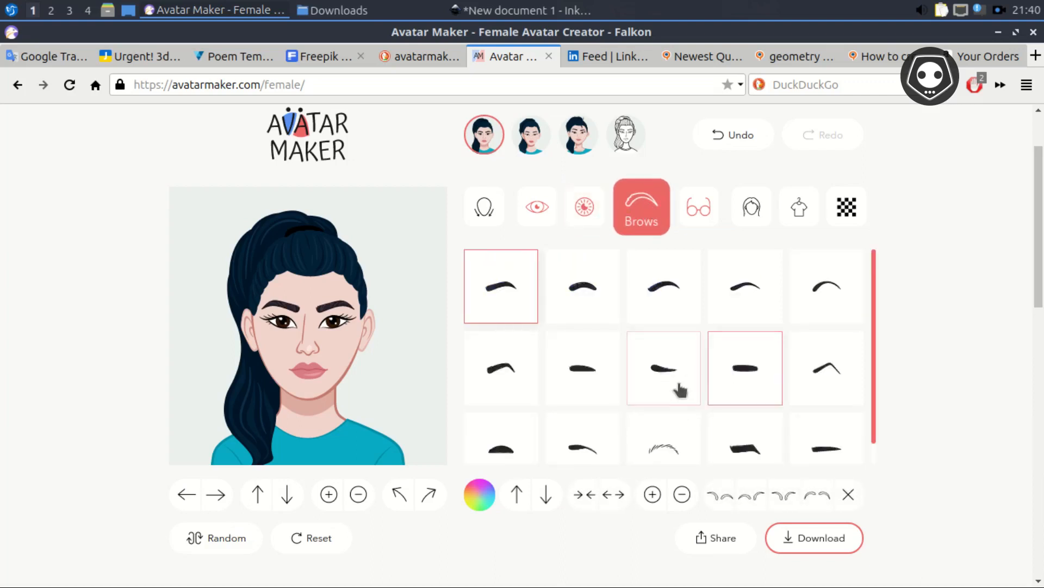
pyautogui.click(484, 217)
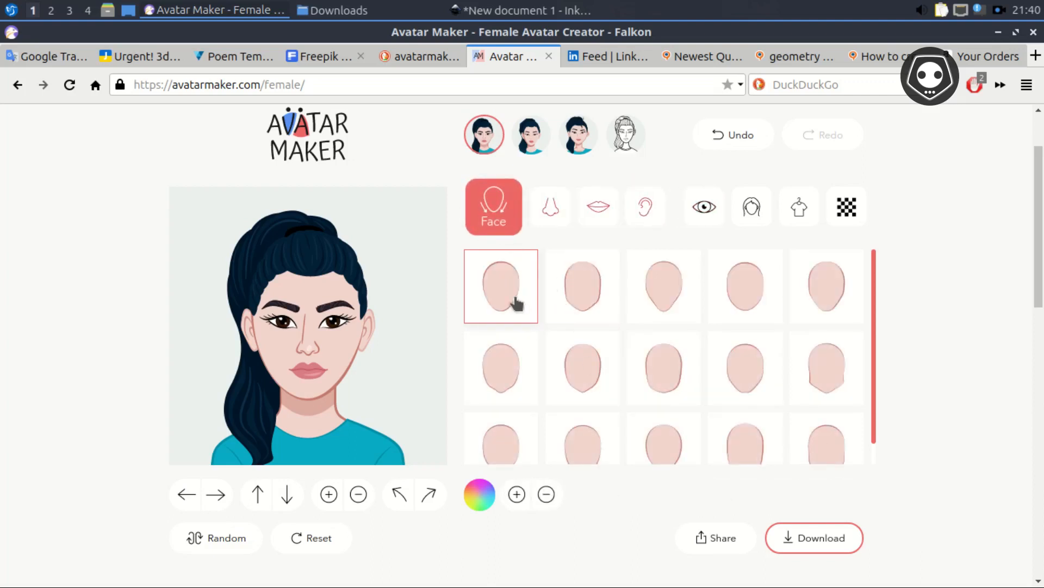
pyautogui.click(657, 298)
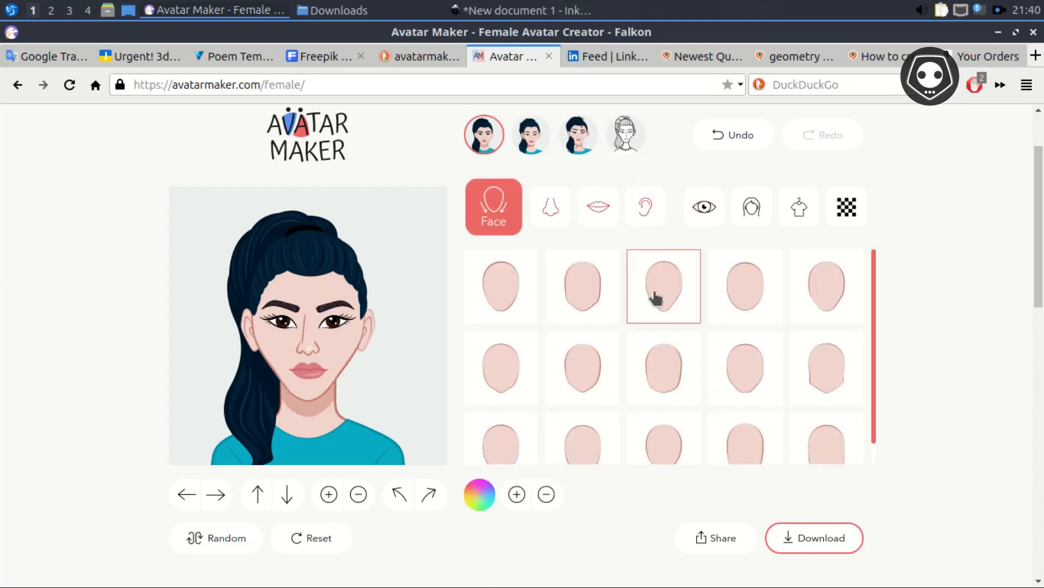
pyautogui.click(744, 288)
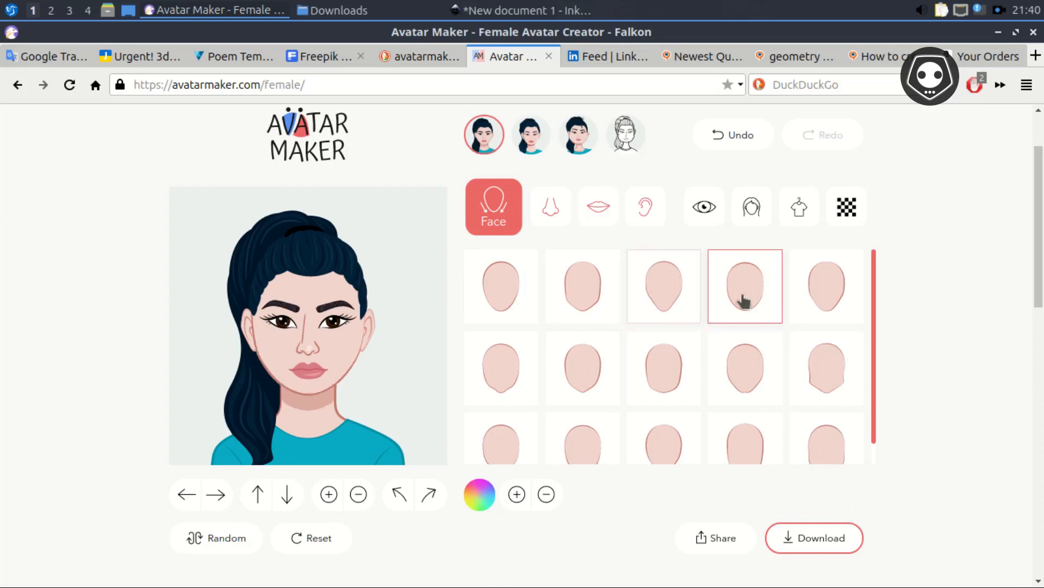
pyautogui.click(829, 305)
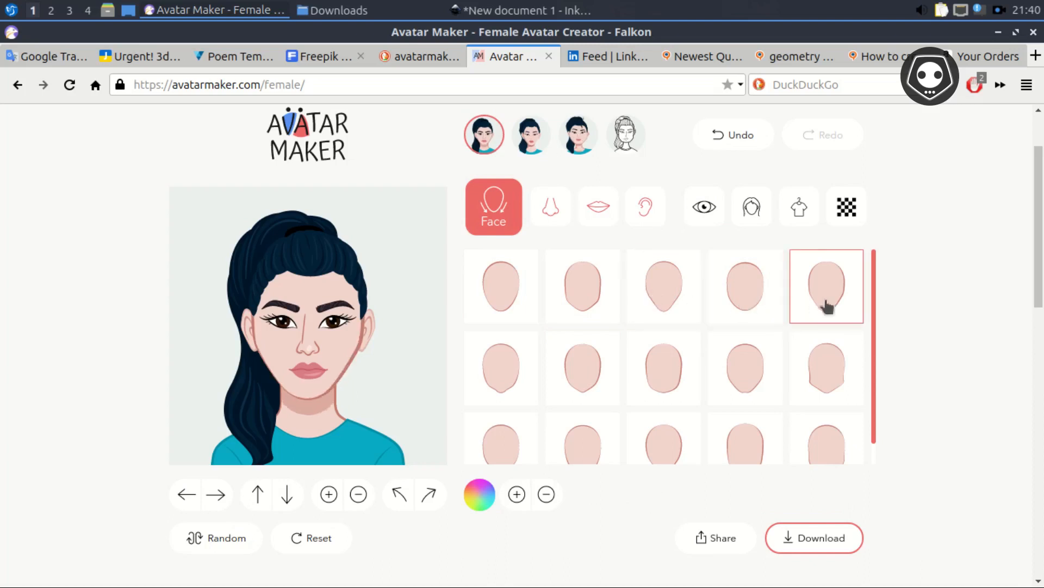
pyautogui.scroll(-1, 629, 357)
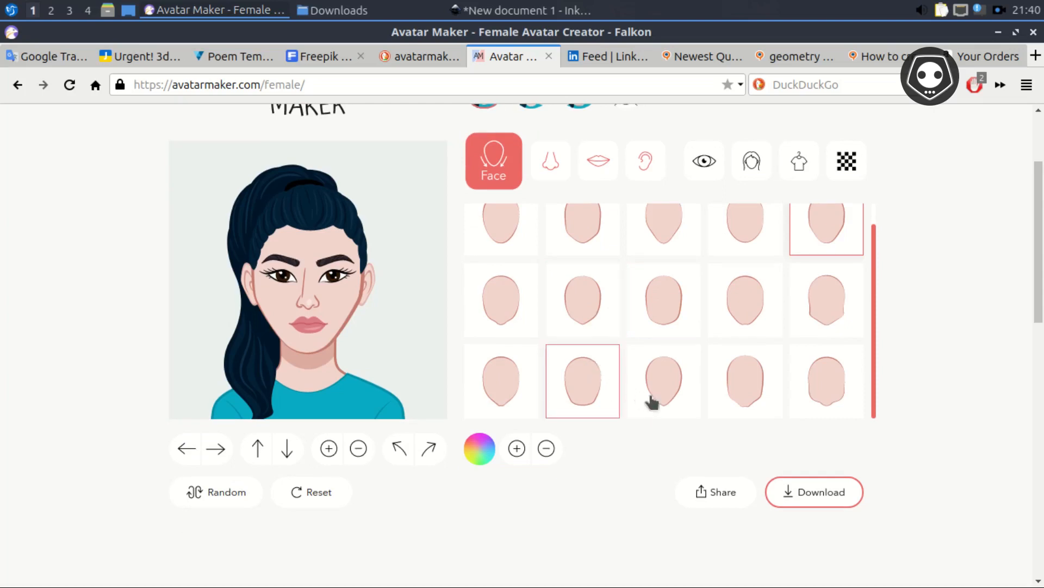
pyautogui.click(657, 400)
pyautogui.click(816, 396)
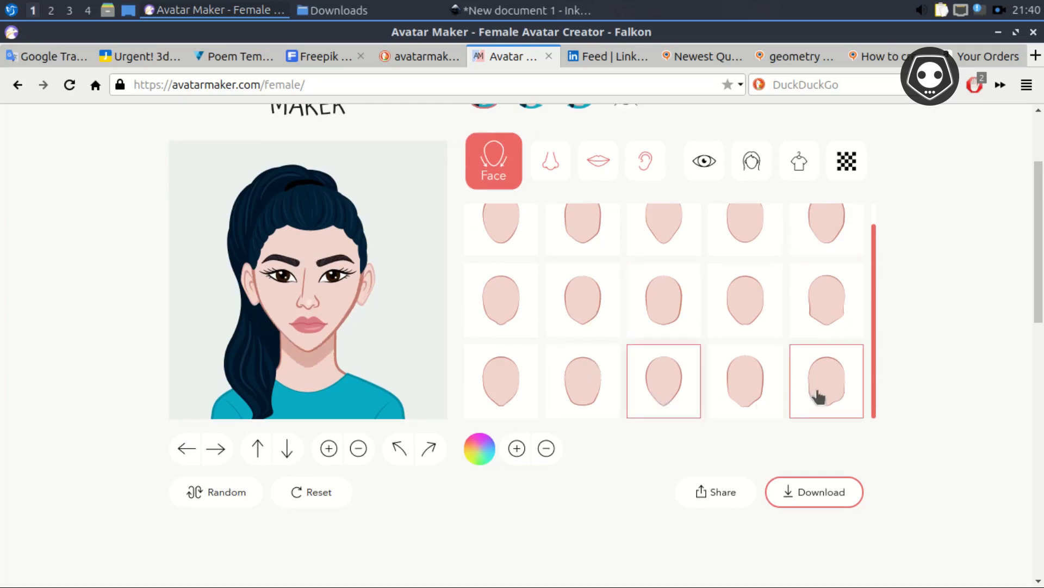
# Step: Try the second face shape of the second row, compare the first two shapes of the first row, and keep the very first
pyautogui.scroll(1, 678, 409)
pyautogui.scroll(3, 658, 400)
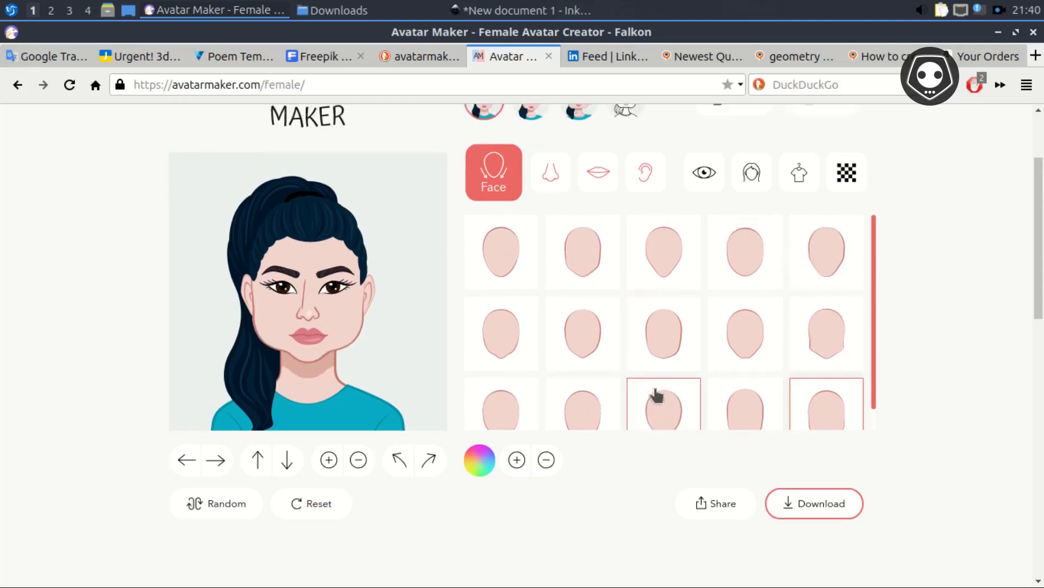
pyautogui.click(570, 423)
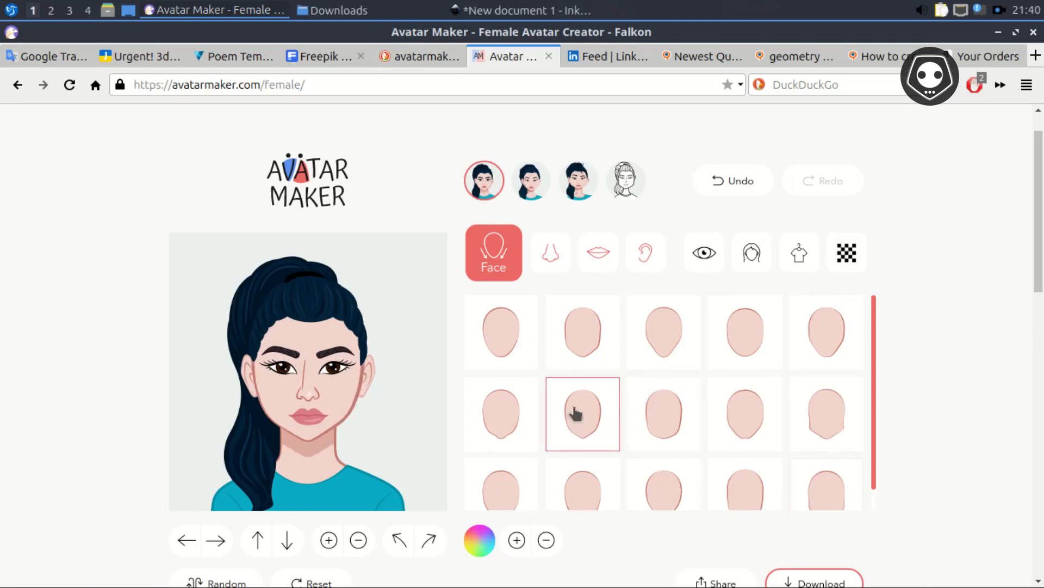
pyautogui.click(497, 343)
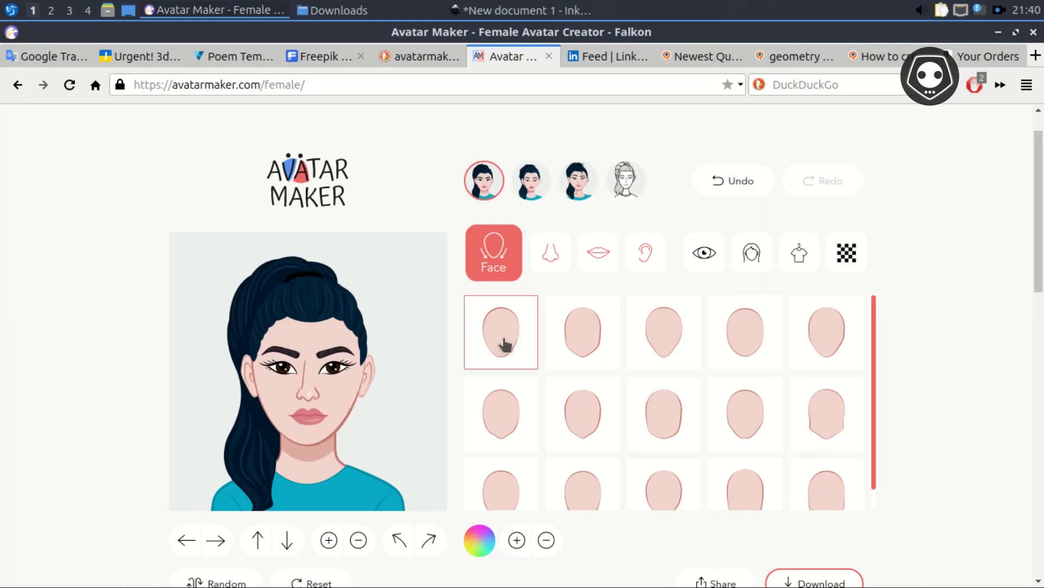
pyautogui.scroll(2, 599, 375)
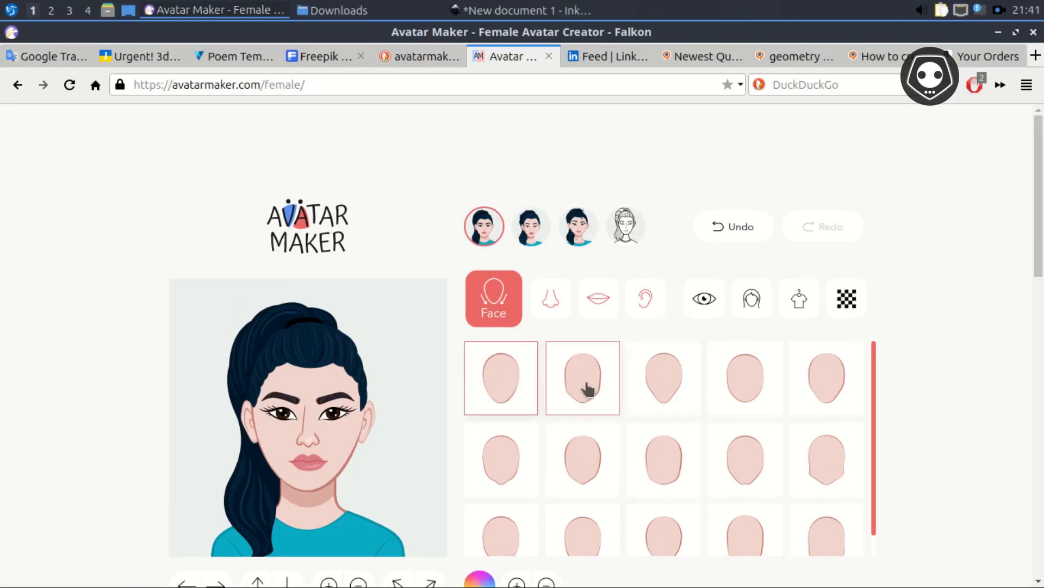
pyautogui.click(589, 390)
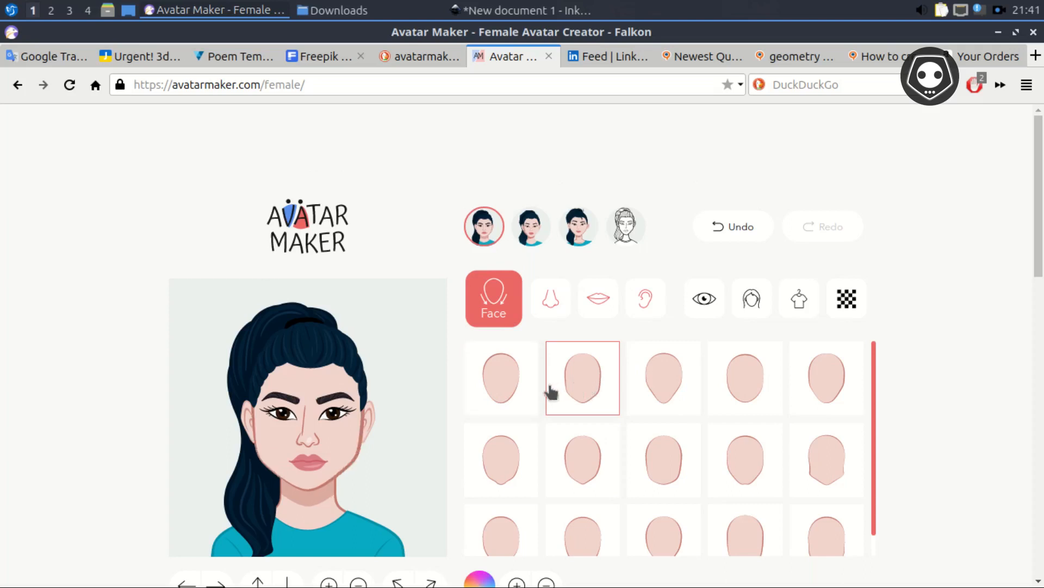
pyautogui.click(517, 391)
pyautogui.scroll(-1, 533, 395)
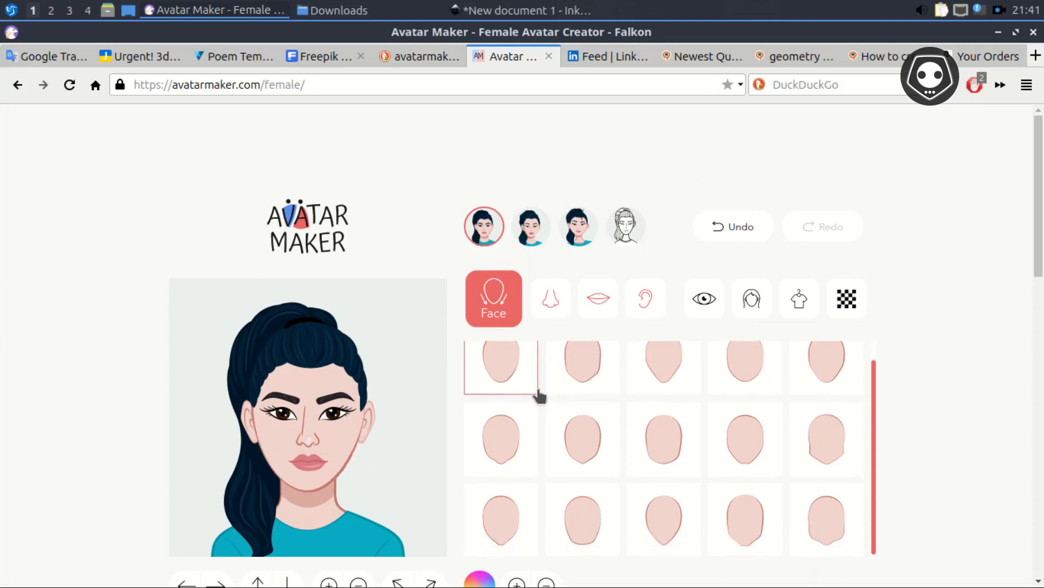
pyautogui.scroll(-1, 561, 331)
pyautogui.scroll(-1, 562, 319)
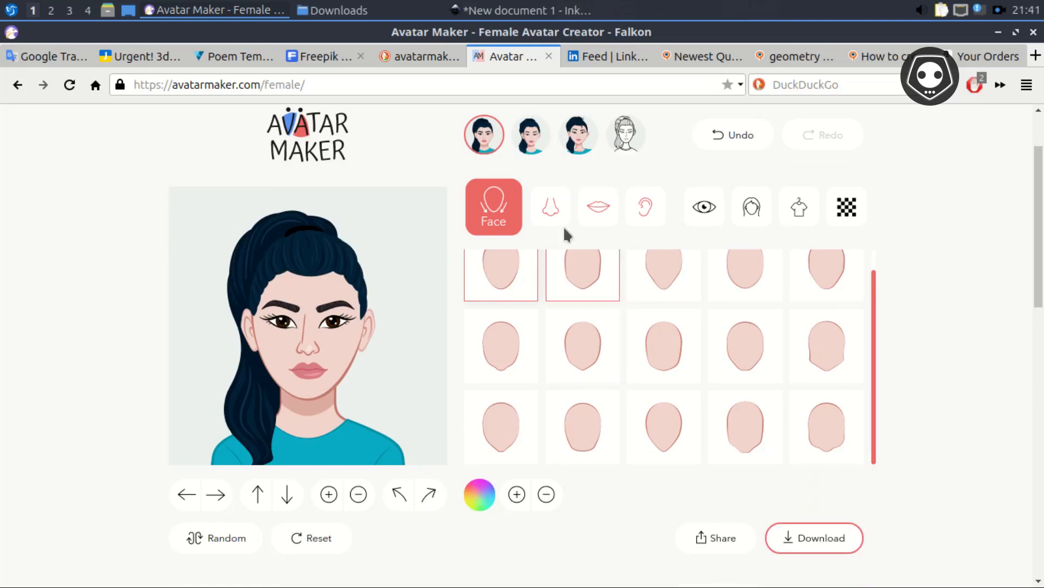
# Step: Compare the avatar in all four drawing styles, including the black-and-white line art, and return to the first style
pyautogui.click(530, 146)
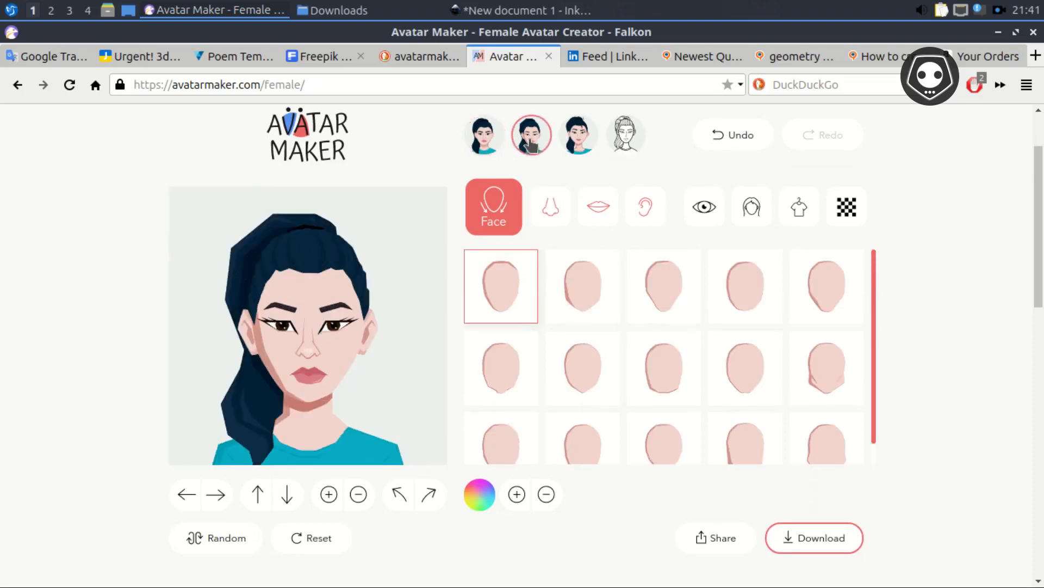
pyautogui.click(581, 146)
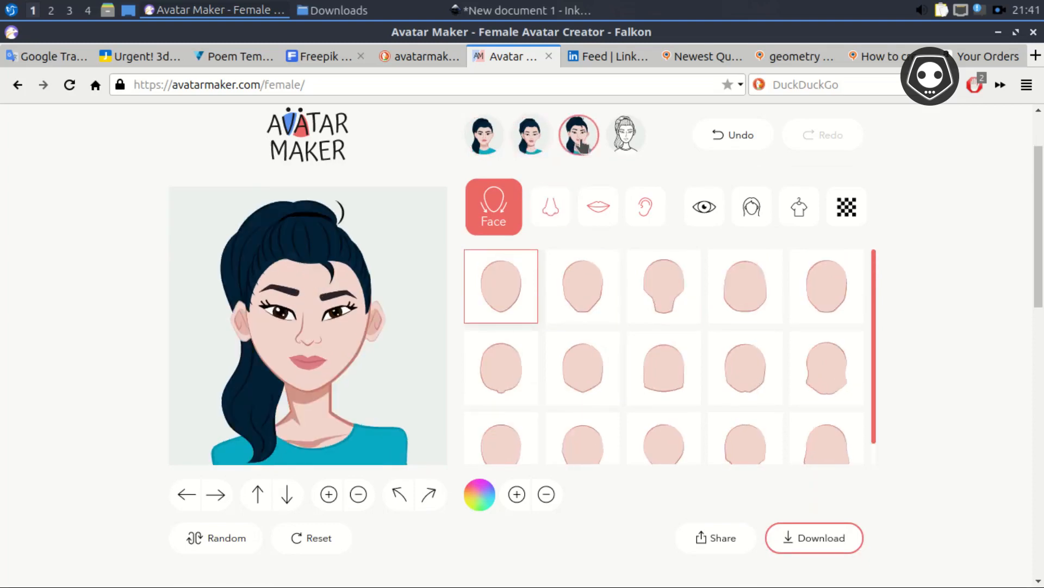
pyautogui.click(623, 146)
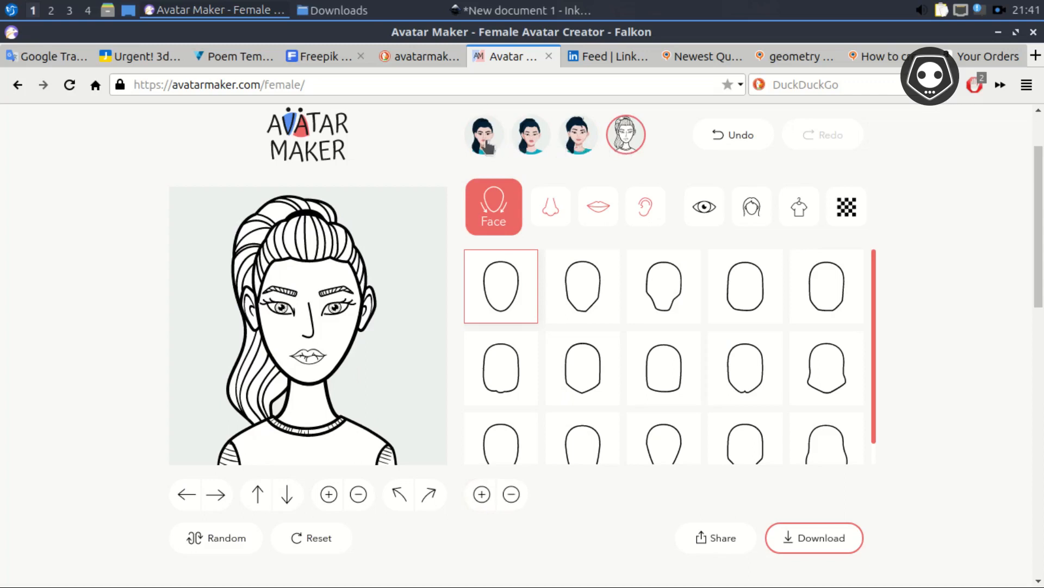
pyautogui.click(486, 142)
pyautogui.click(533, 146)
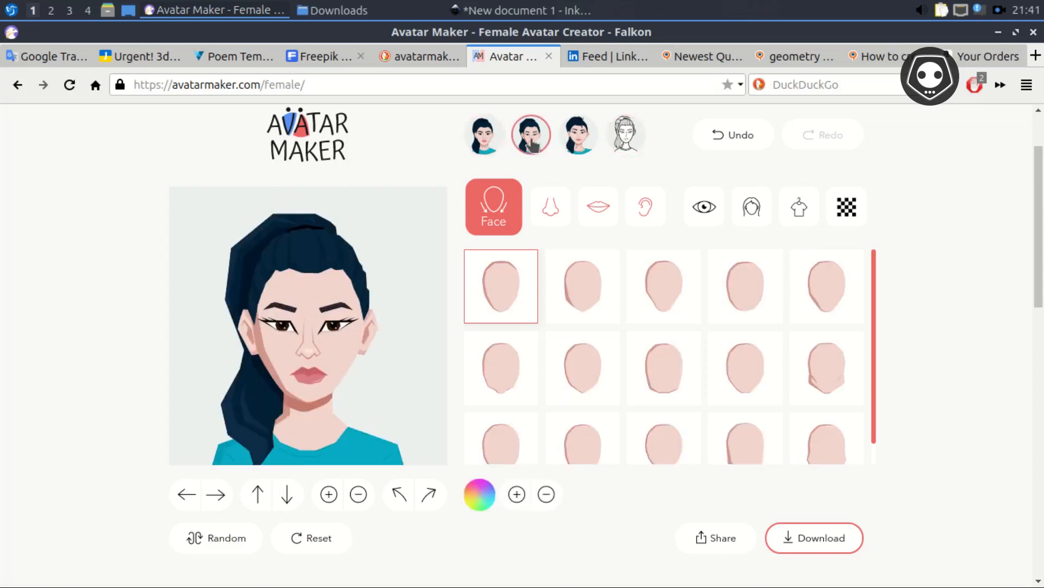
pyautogui.click(578, 144)
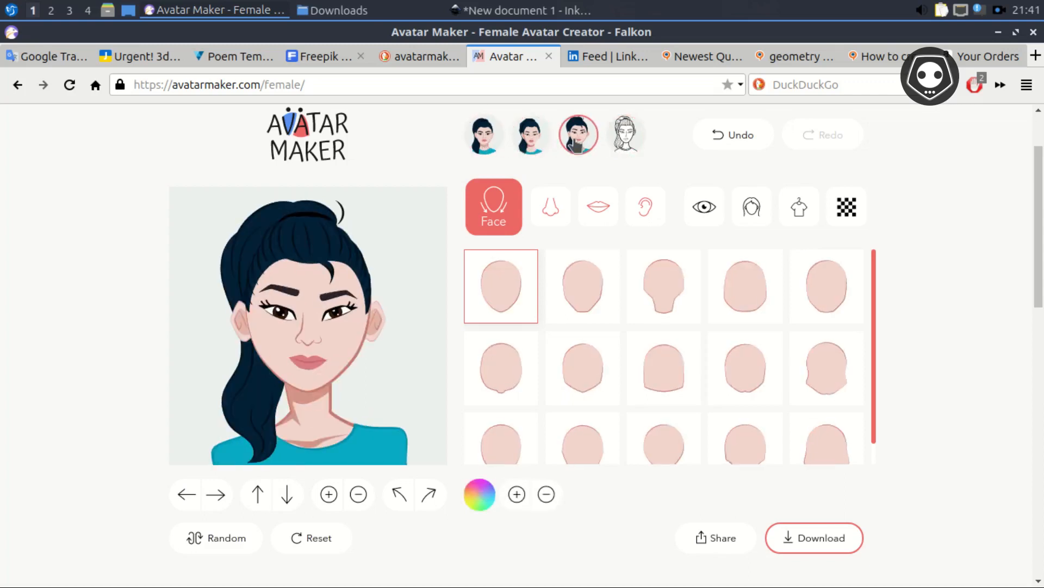
pyautogui.click(536, 142)
pyautogui.click(486, 140)
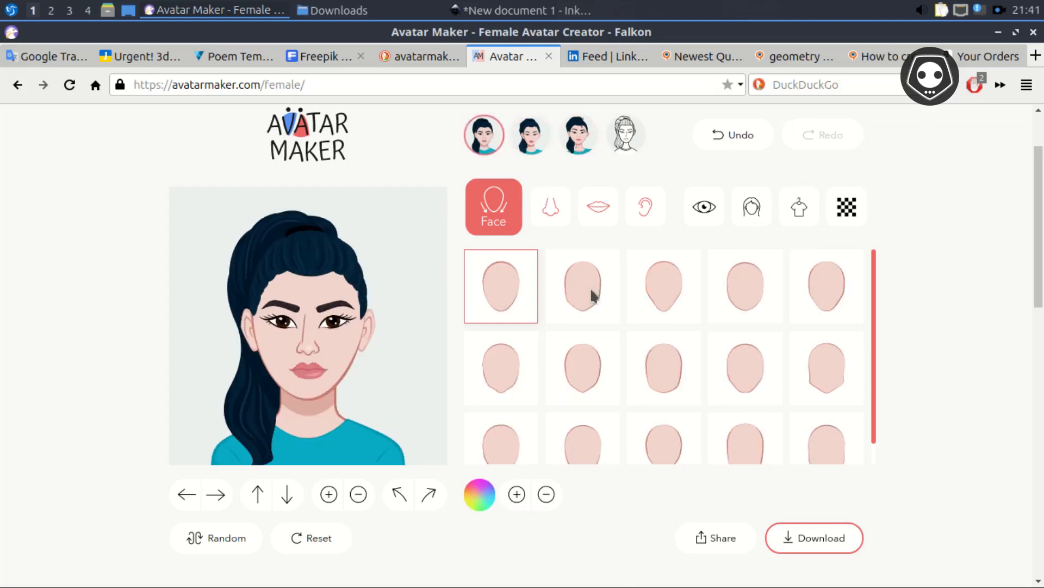
pyautogui.click(582, 337)
pyautogui.scroll(-1, 575, 323)
pyautogui.scroll(1, 566, 322)
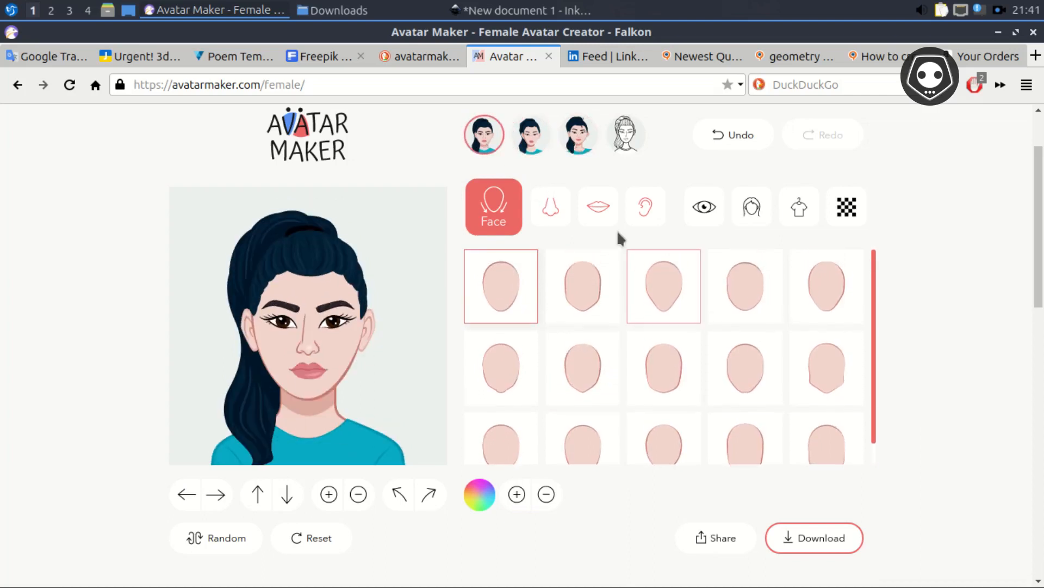
# Step: Try the third and fifth nose shapes of the first row on the avatar
pyautogui.click(555, 212)
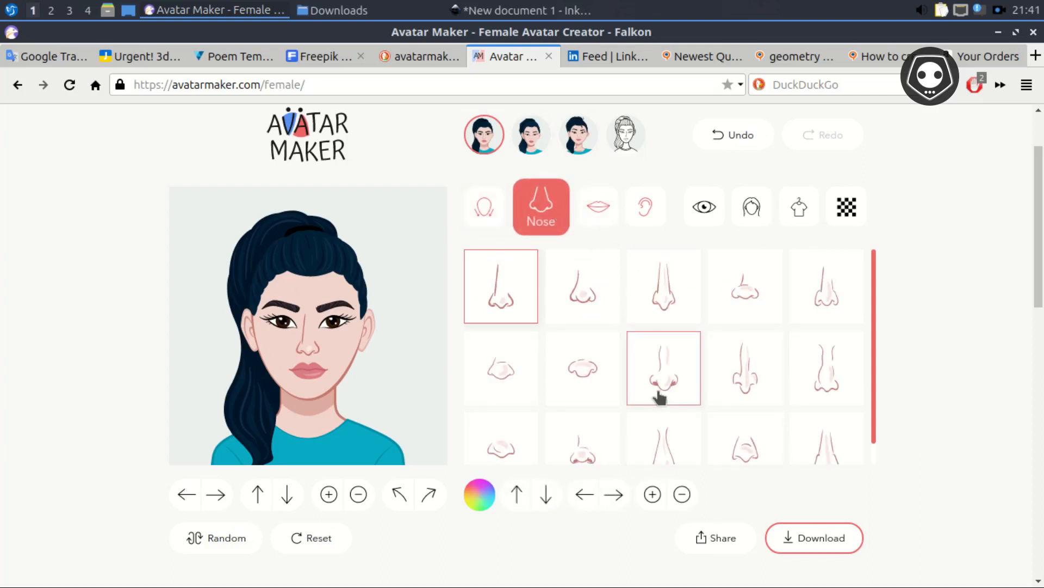
pyautogui.click(674, 307)
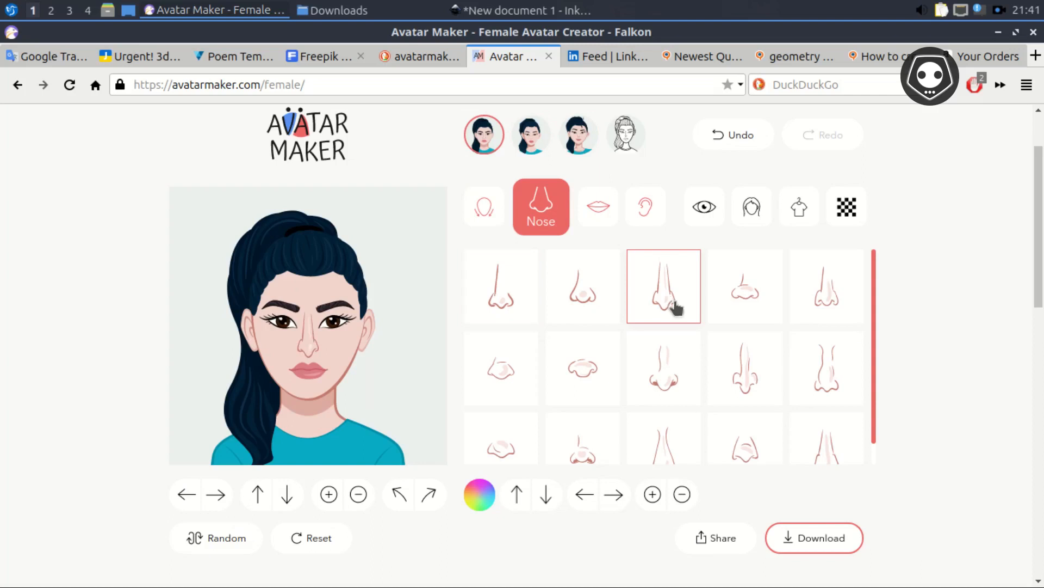
pyautogui.click(826, 309)
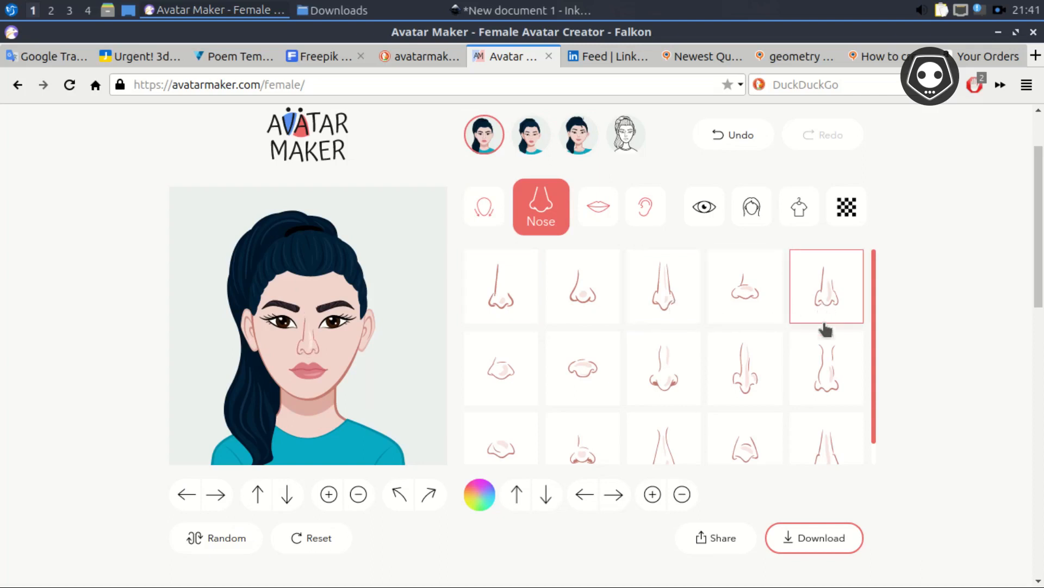
pyautogui.scroll(-1, 831, 361)
pyautogui.scroll(-1, 834, 370)
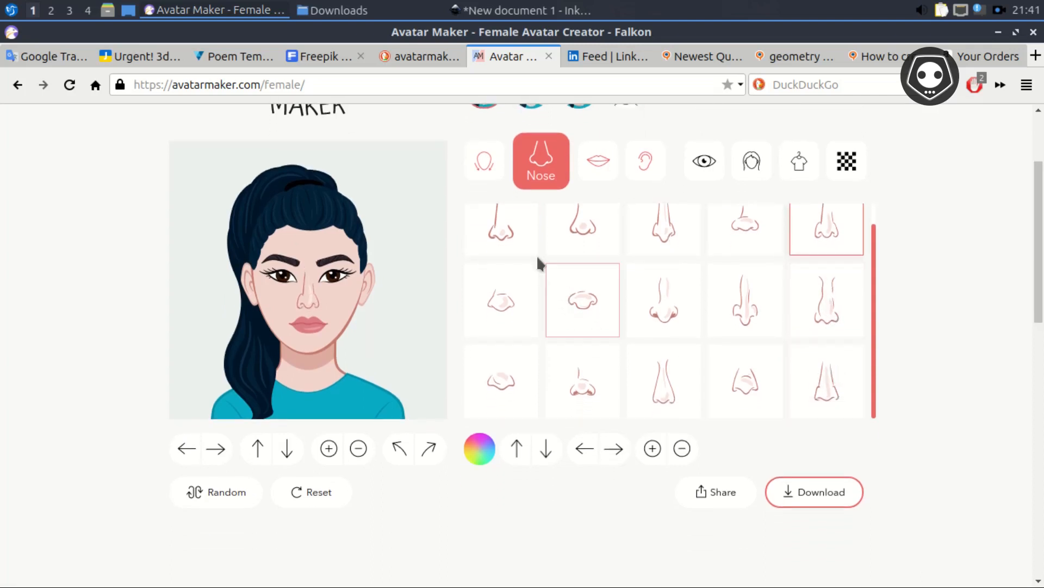
pyautogui.scroll(1, 530, 284)
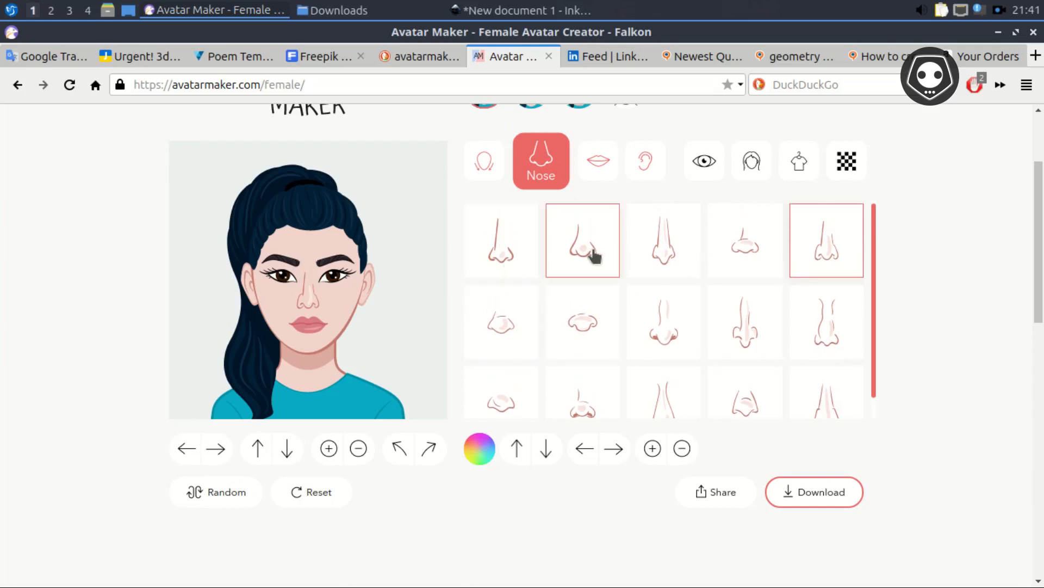
# Step: Try the first nose of the second row and the second nose of the last row, and keep the very first nose
pyautogui.click(495, 254)
pyautogui.click(507, 324)
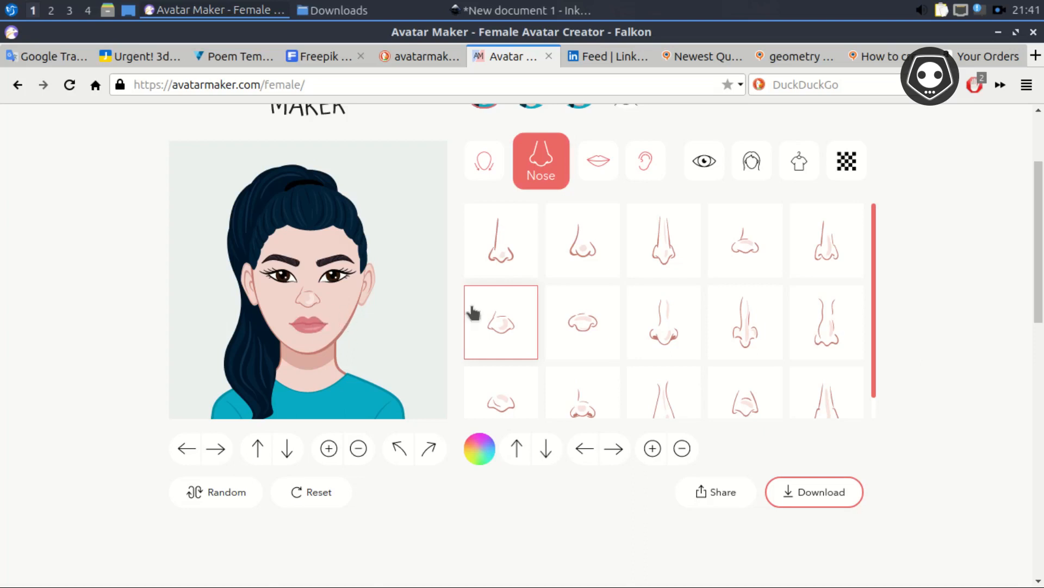
pyautogui.scroll(-1, 473, 307)
pyautogui.click(574, 381)
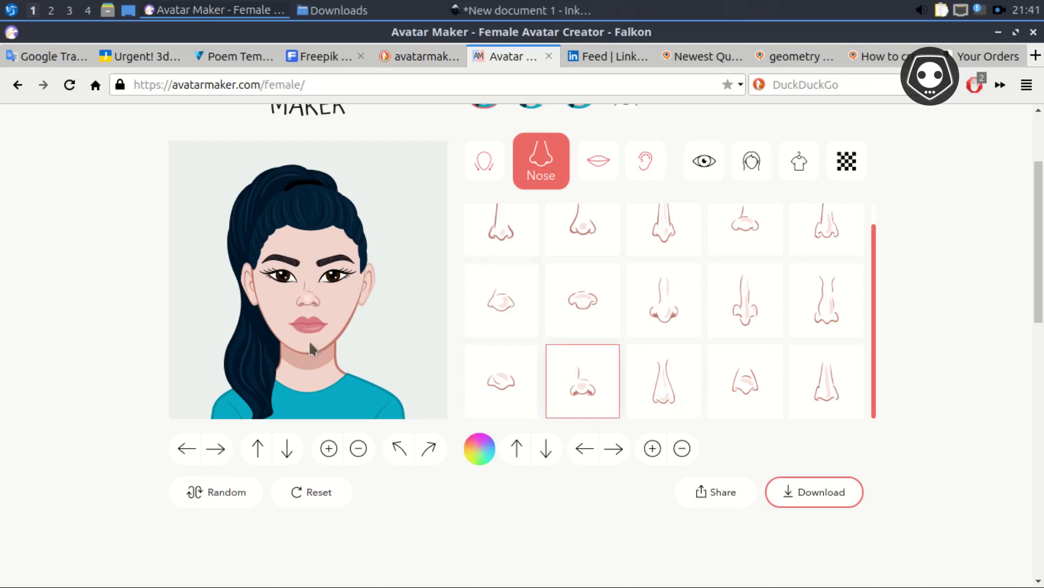
pyautogui.scroll(1, 492, 288)
pyautogui.click(501, 265)
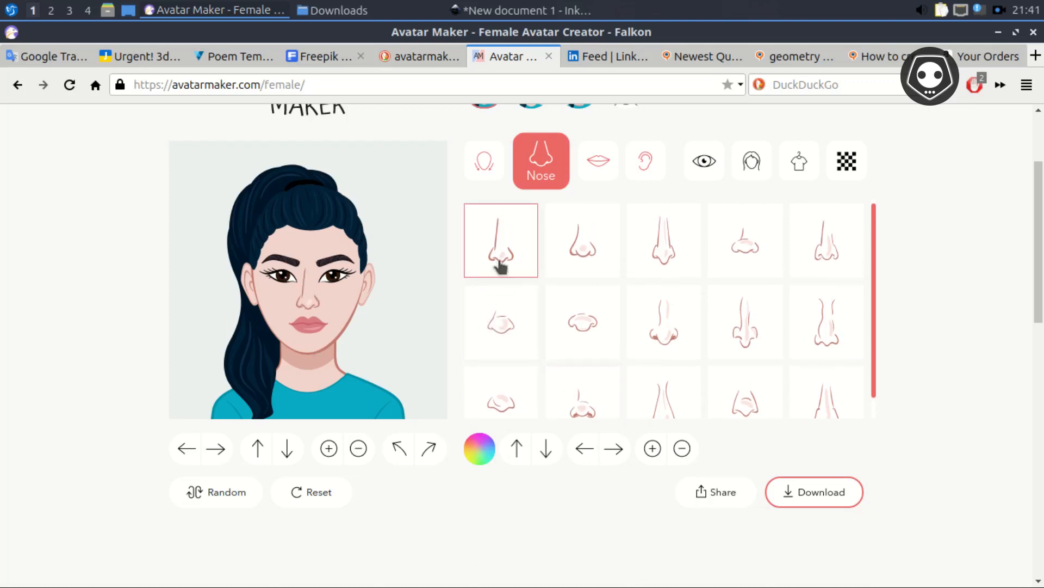
# Step: Try the fifth and second mouths of the first row, the first of the second row, and the third and open-smile mouths of the last row
pyautogui.click(598, 170)
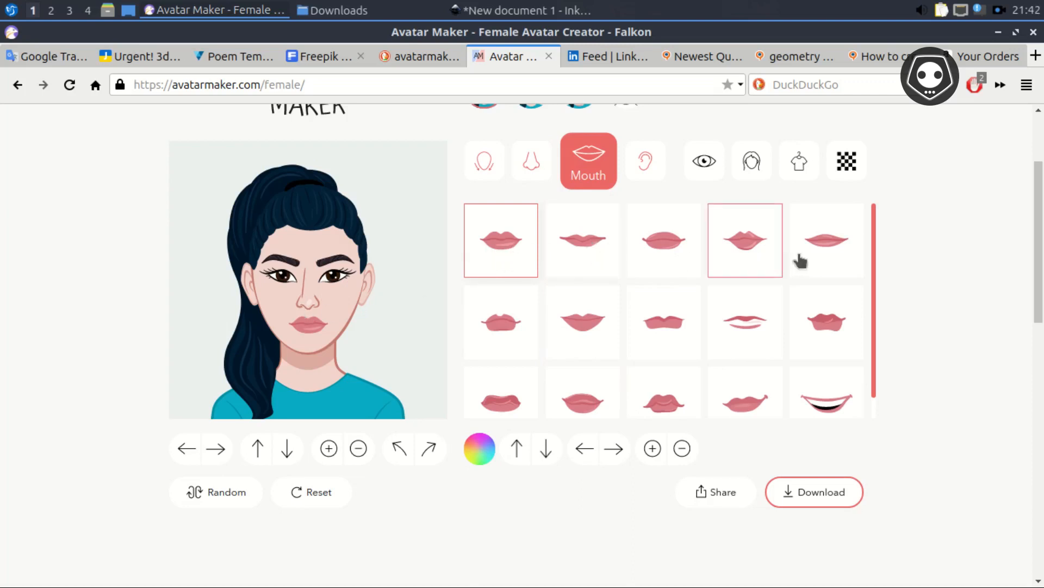
pyautogui.click(815, 250)
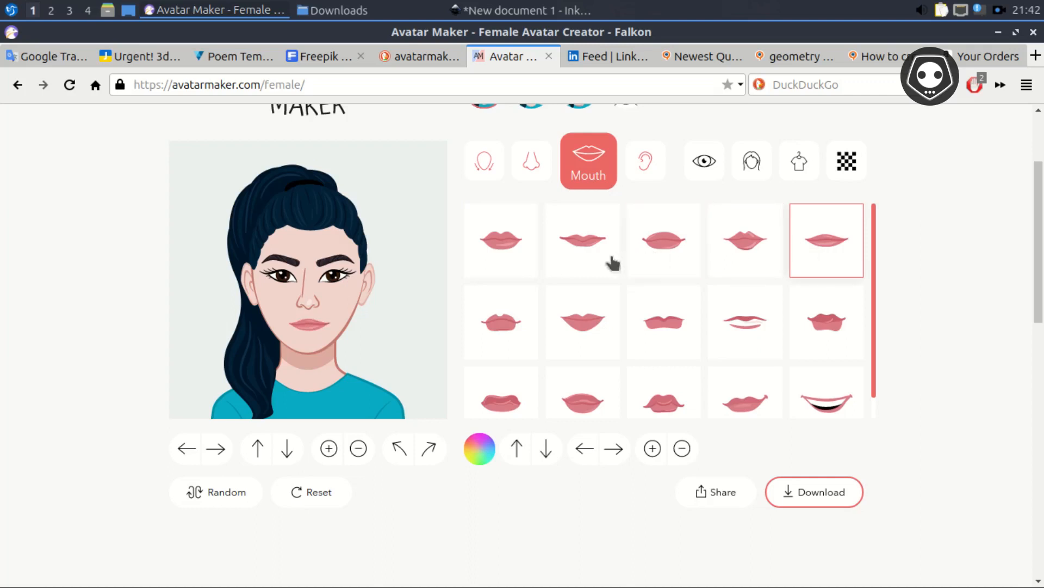
pyautogui.click(582, 253)
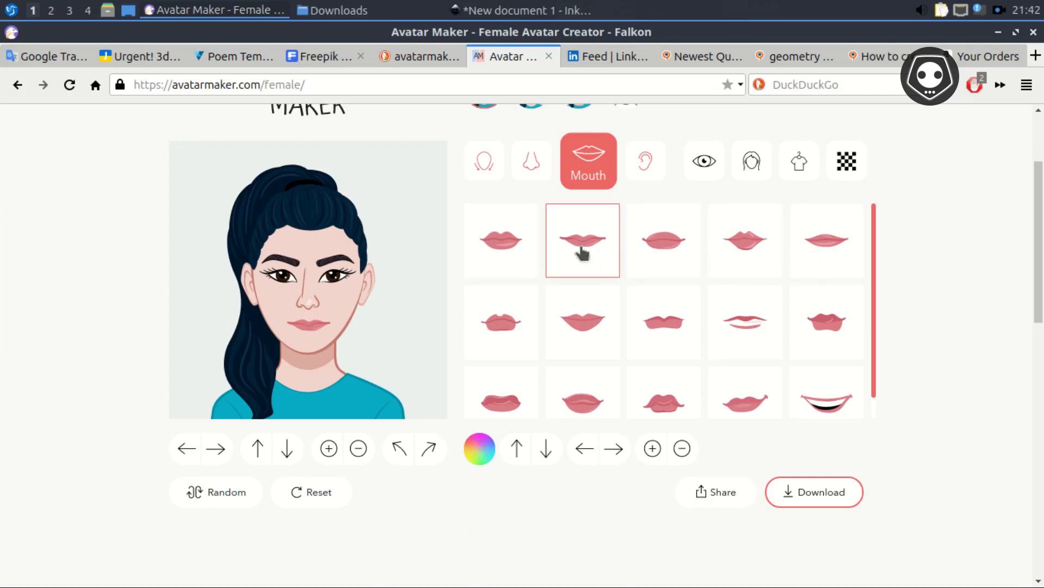
pyautogui.click(492, 338)
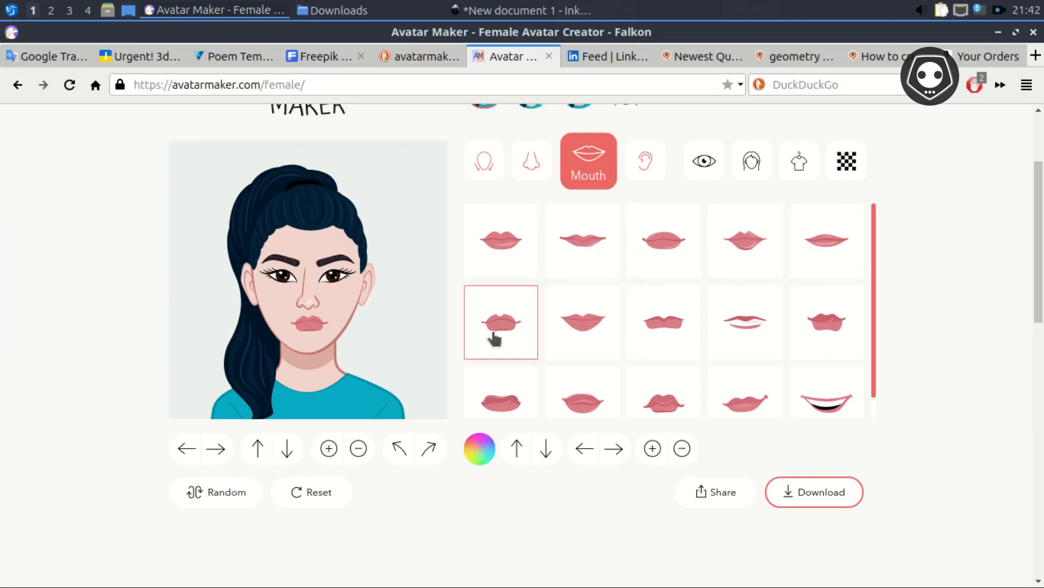
pyautogui.click(675, 415)
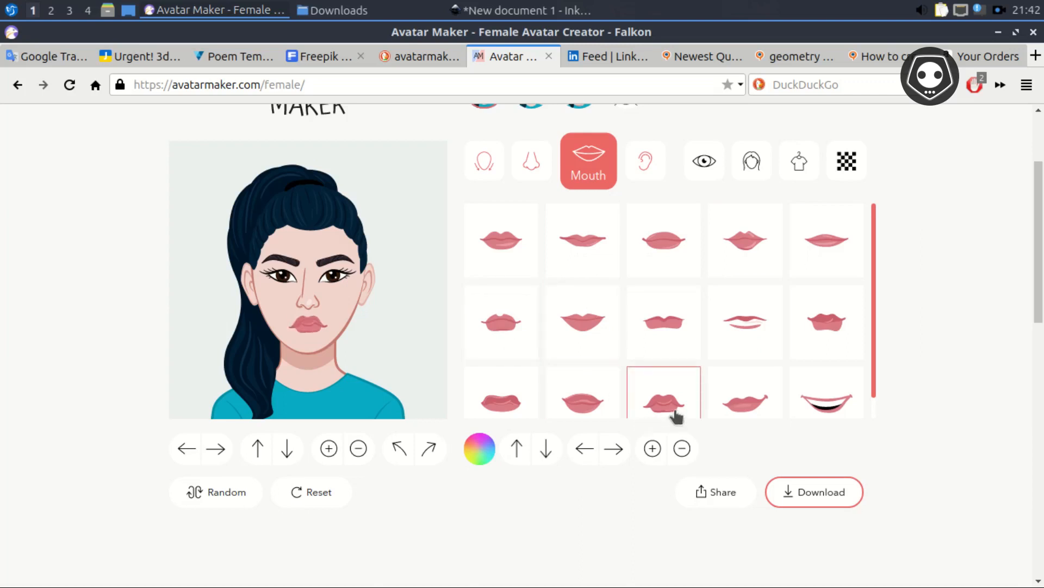
pyautogui.scroll(-1, 822, 392)
pyautogui.click(827, 387)
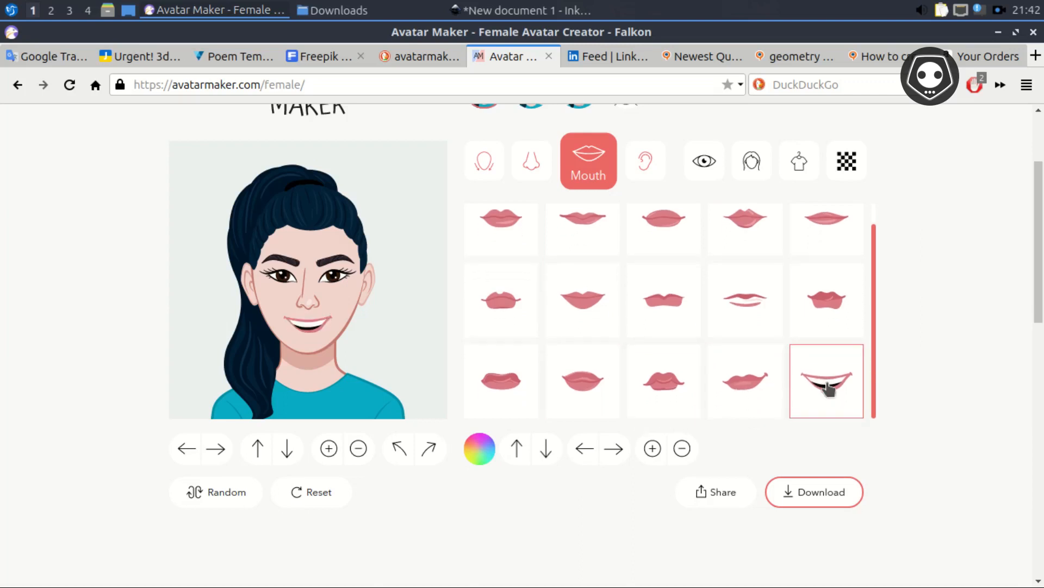
# Step: Try the fourth mouth of the second row, compare the open smile with the second mouth of the first row, and keep the latter
pyautogui.scroll(-3, 827, 387)
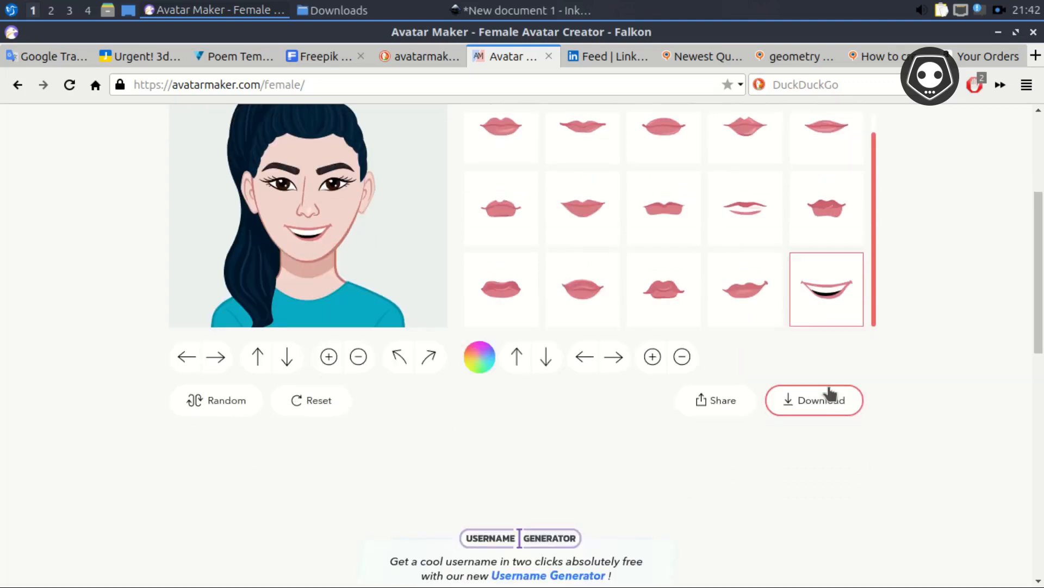
pyautogui.click(759, 215)
pyautogui.scroll(6, 743, 283)
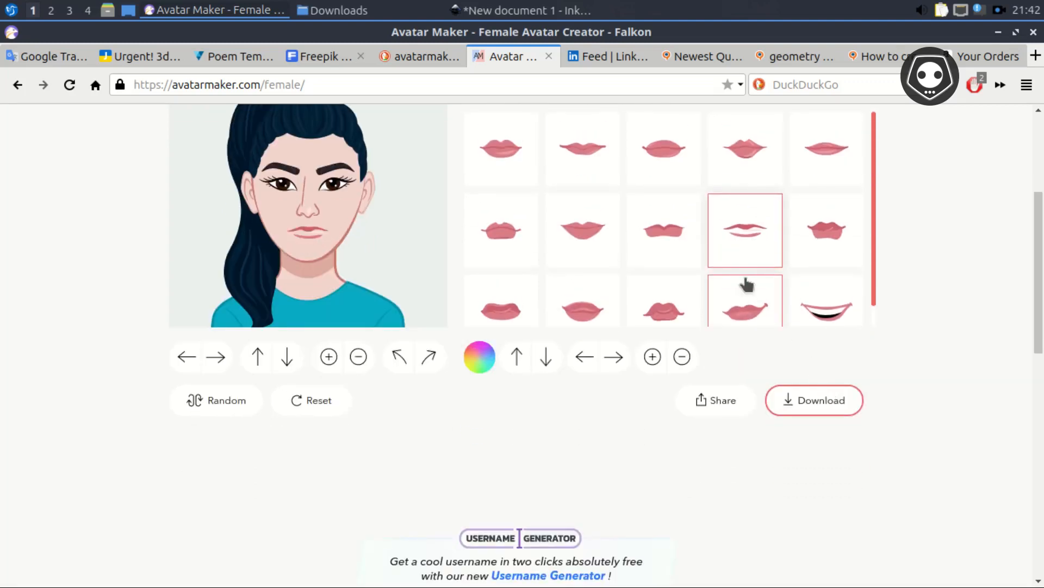
pyautogui.click(580, 335)
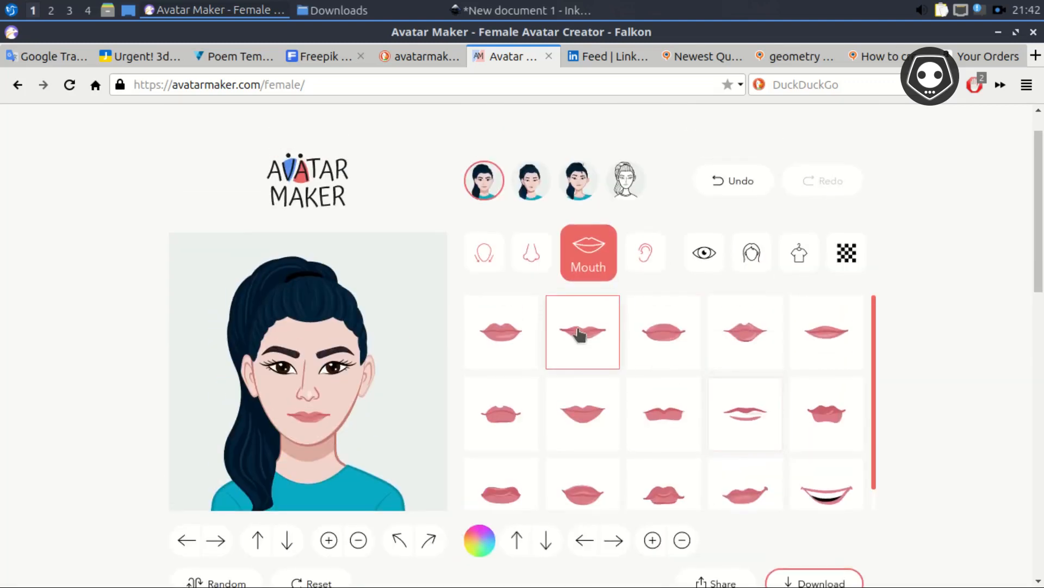
pyautogui.scroll(-2, 590, 336)
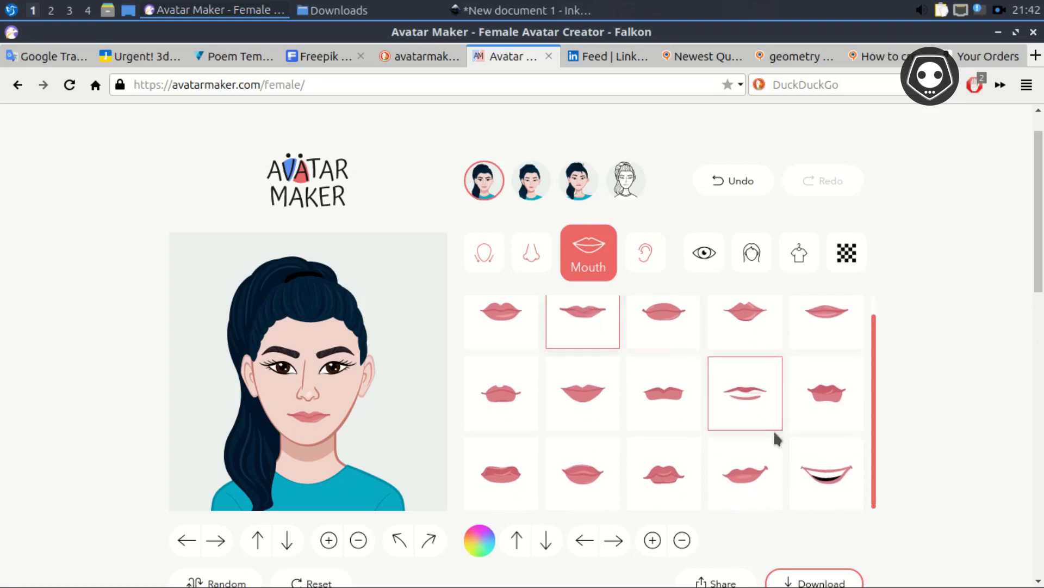
pyautogui.click(826, 435)
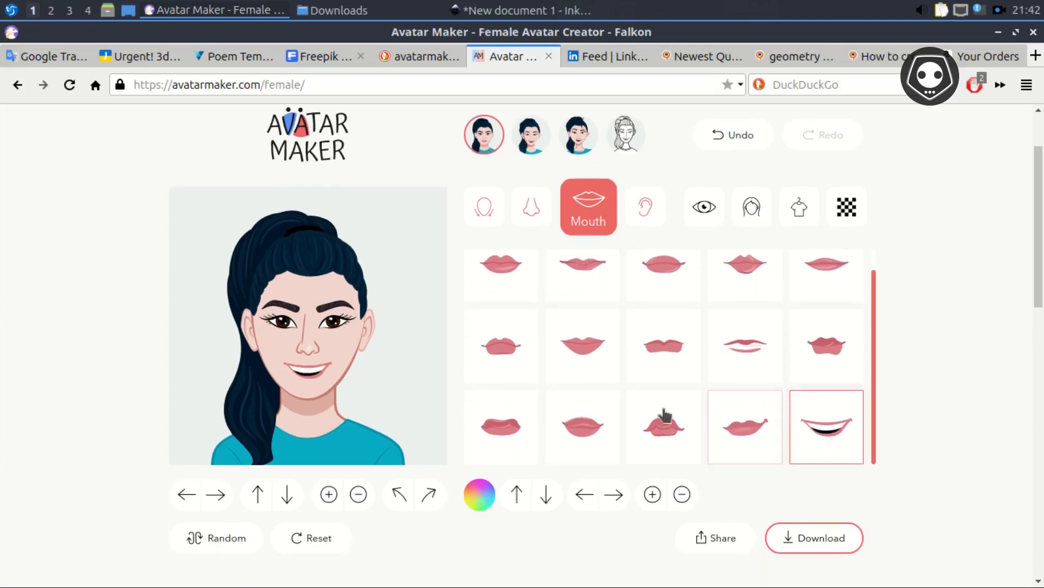
pyautogui.scroll(1, 651, 405)
pyautogui.click(585, 298)
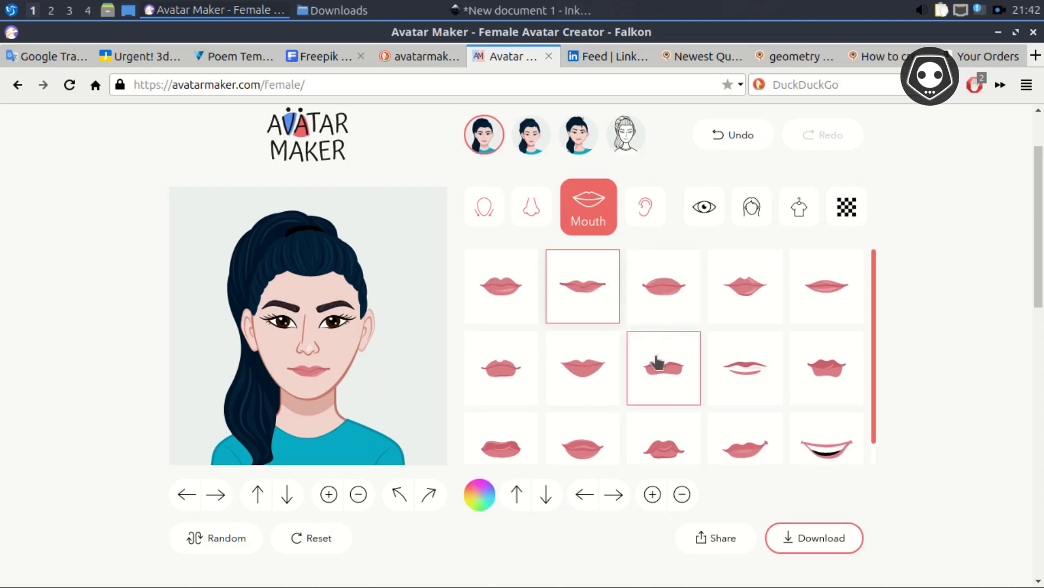
# Step: Recolor the lips to the lighter pink #e09da5
pyautogui.click(479, 496)
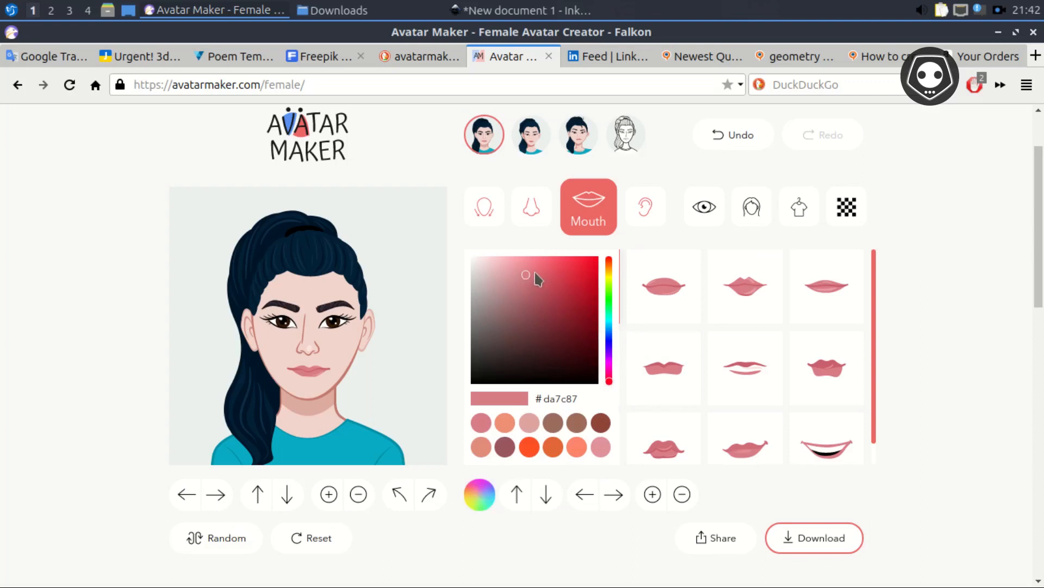
pyautogui.moveTo(526, 274); pyautogui.dragTo(509, 273)
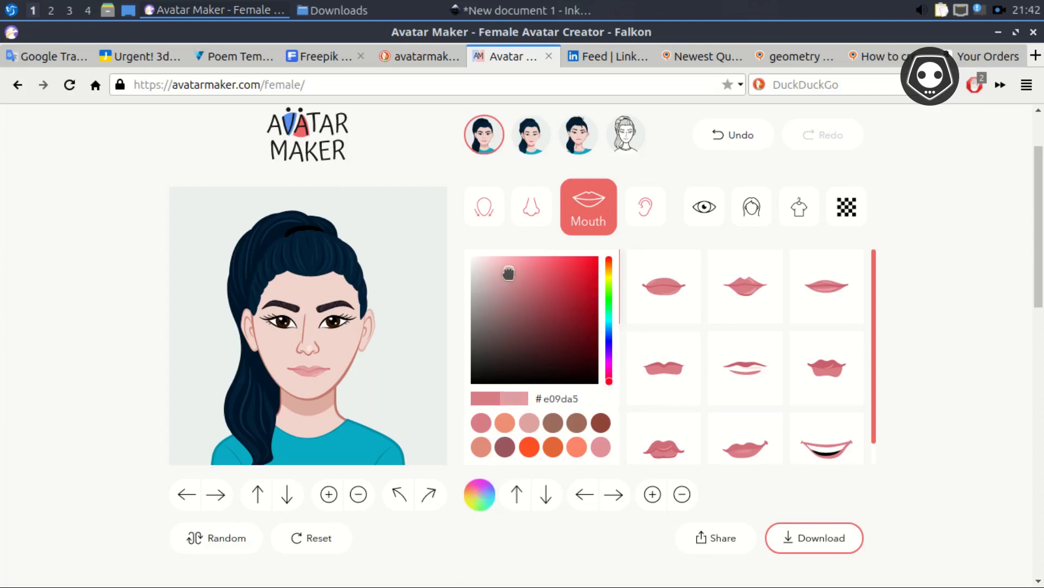
pyautogui.click(929, 265)
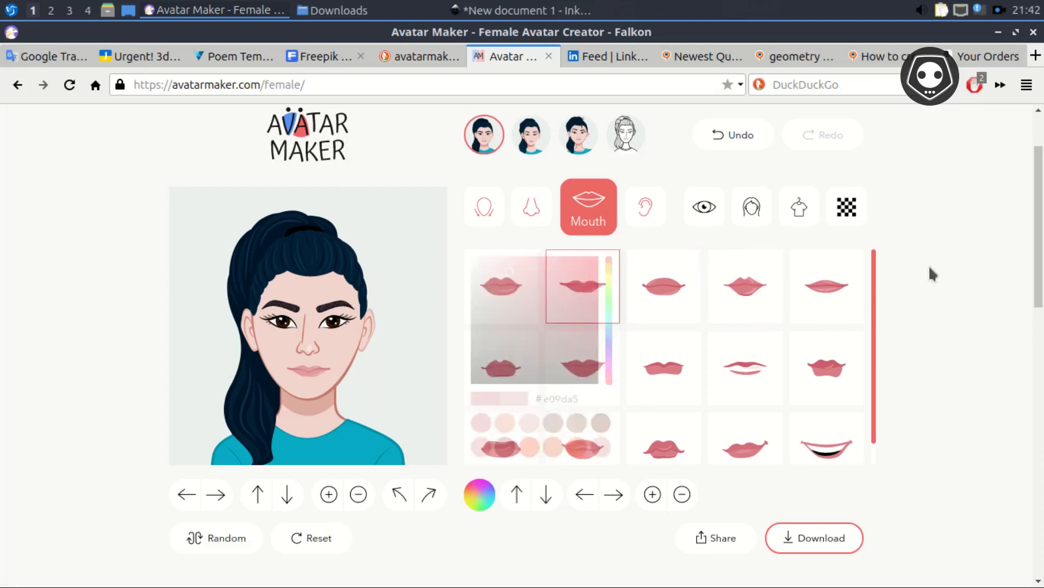
# Step: Try the second to fifth ear shapes of the first row and settle on the second ear of the second row
pyautogui.click(648, 216)
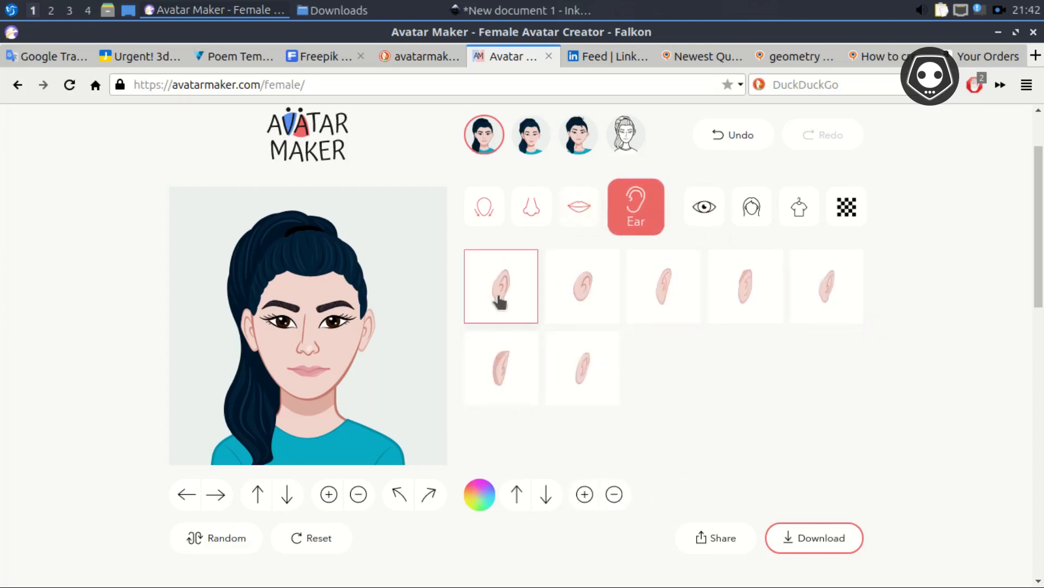
pyautogui.click(583, 297)
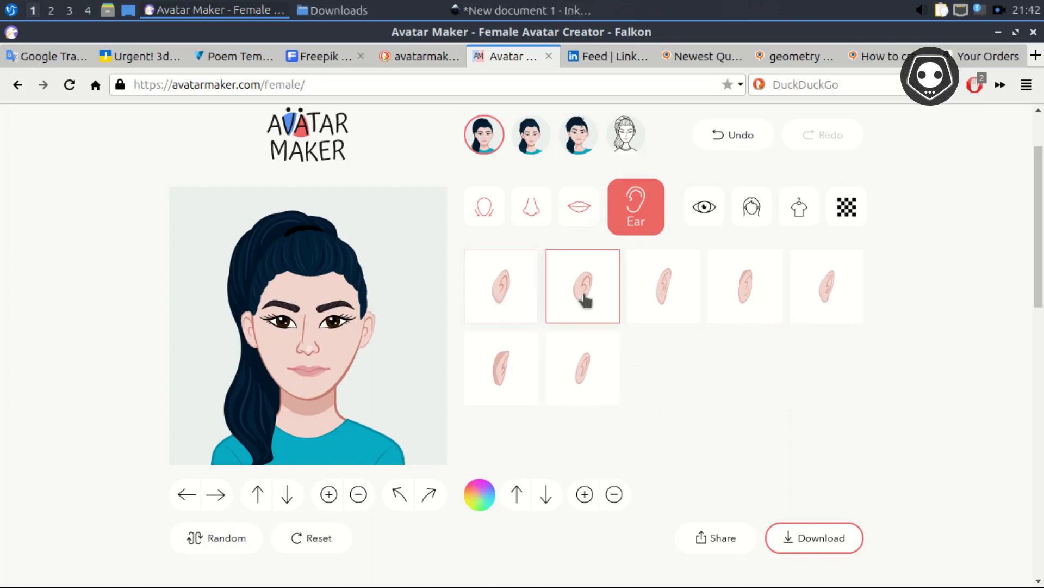
pyautogui.click(667, 294)
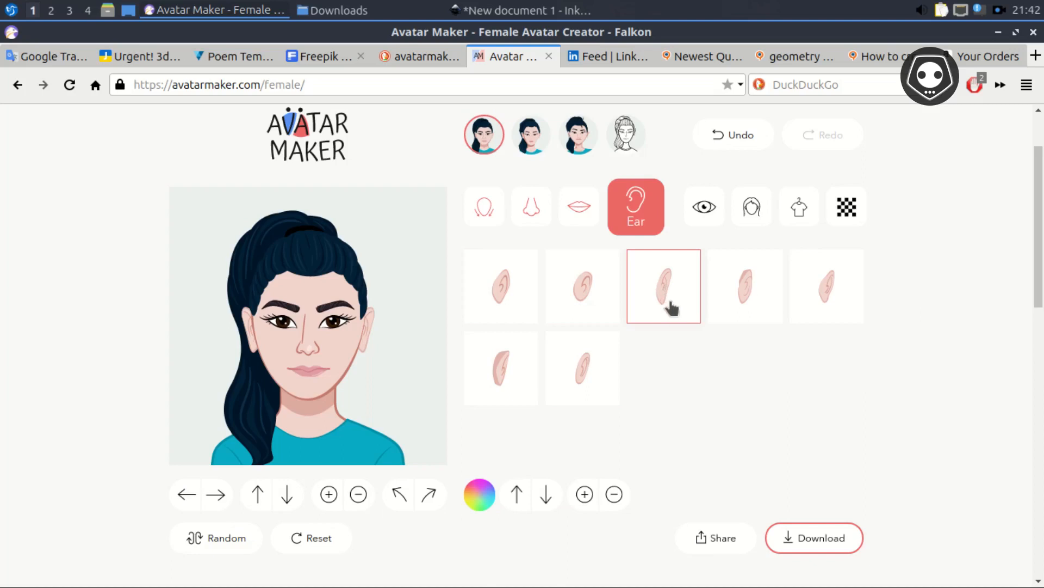
pyautogui.click(743, 295)
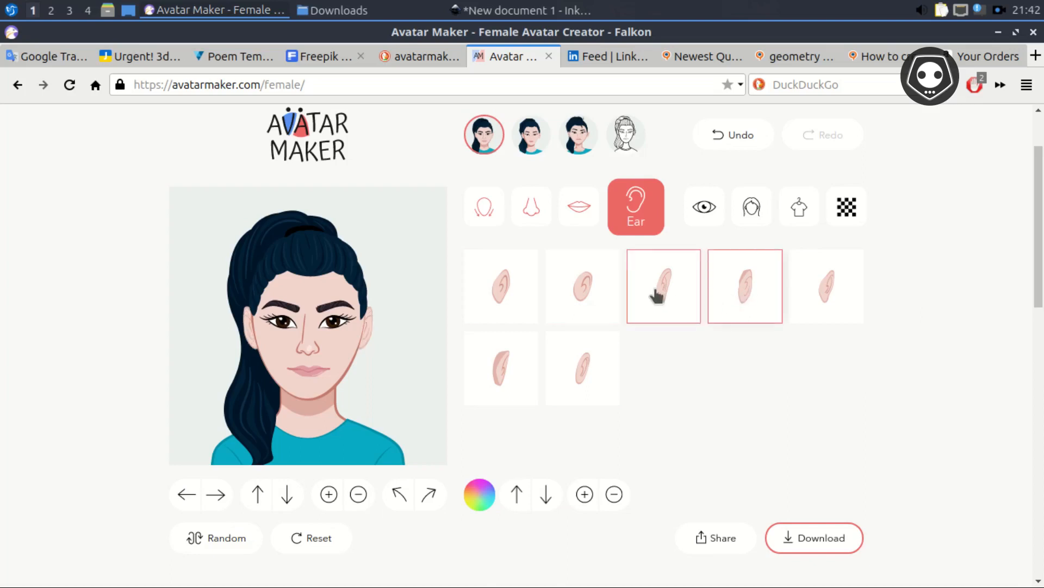
pyautogui.click(826, 293)
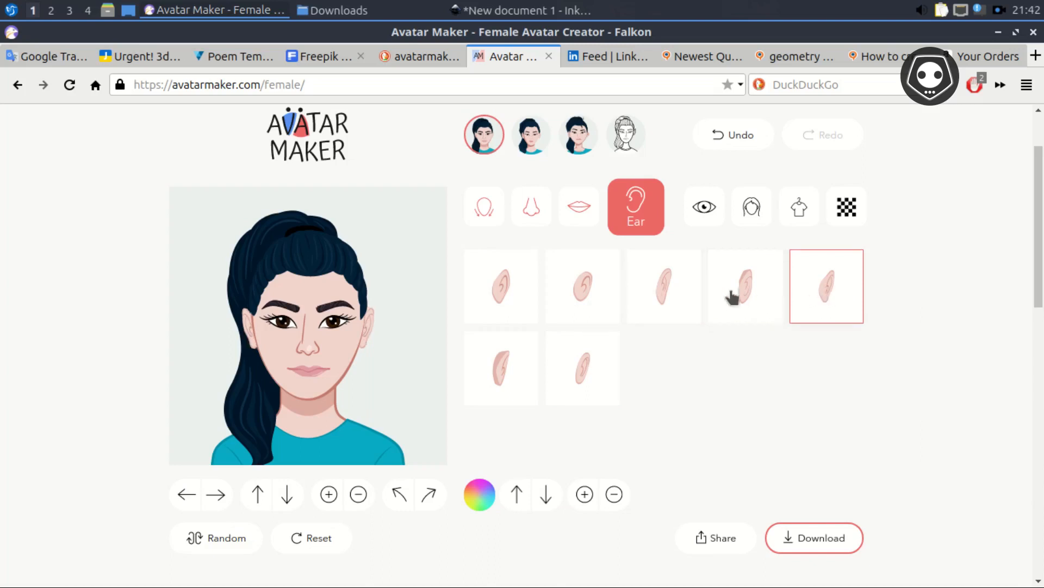
pyautogui.click(676, 297)
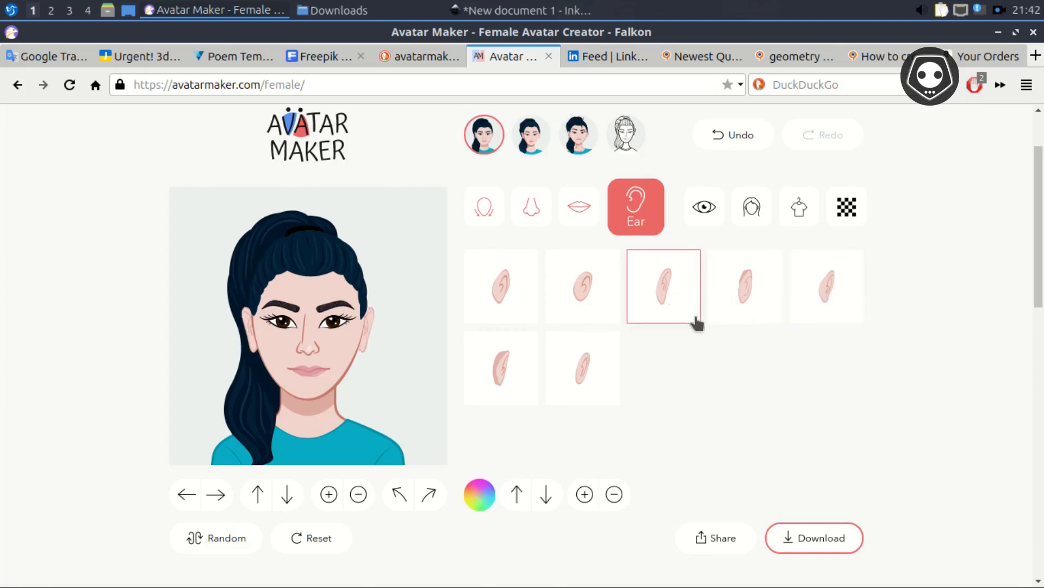
pyautogui.click(588, 365)
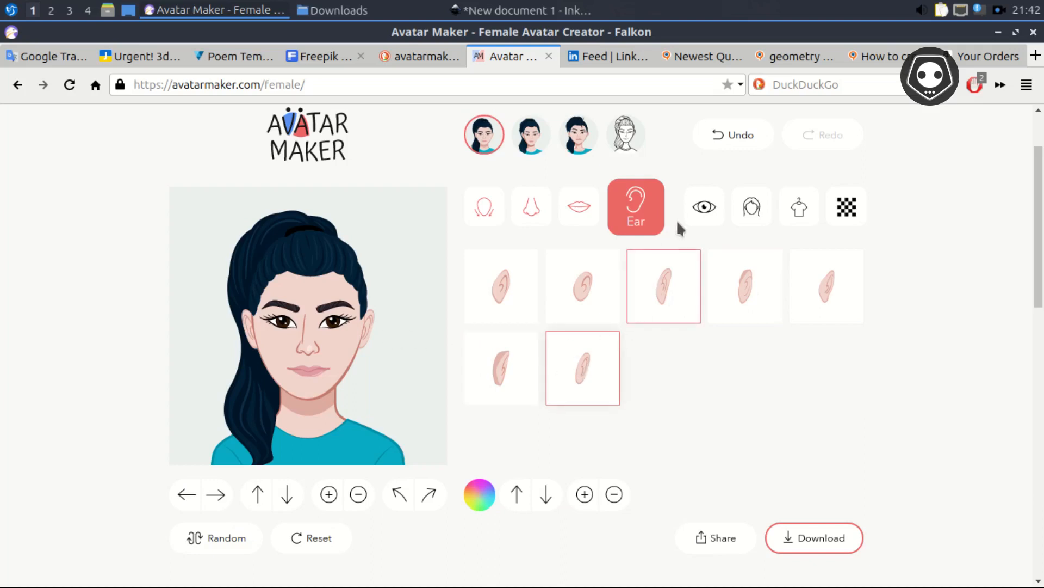
# Step: Switch to the eyebrow shapes and try the third brow of the first row and the first and fifth of the second row
pyautogui.click(703, 207)
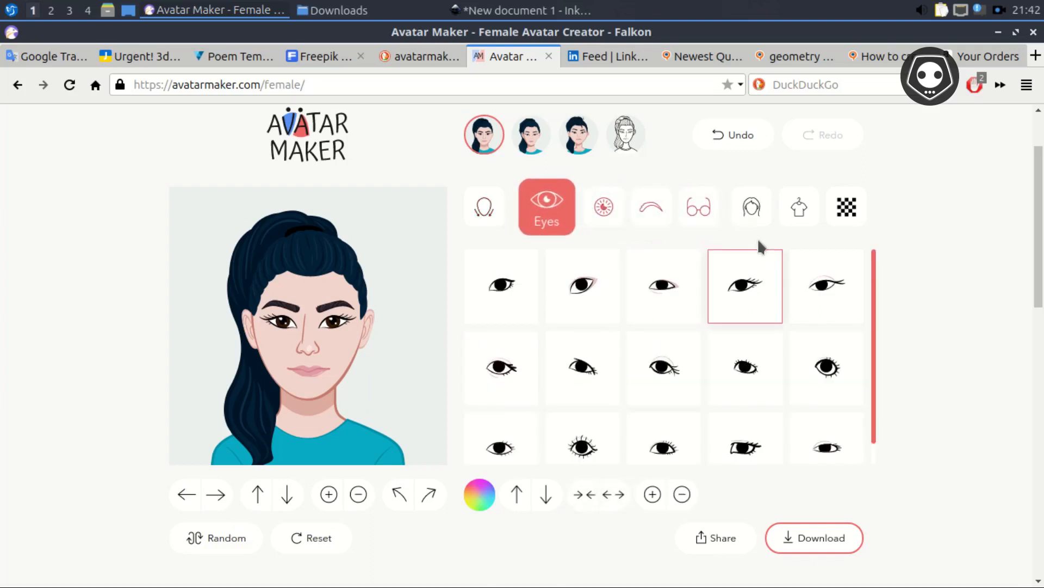
pyautogui.click(650, 206)
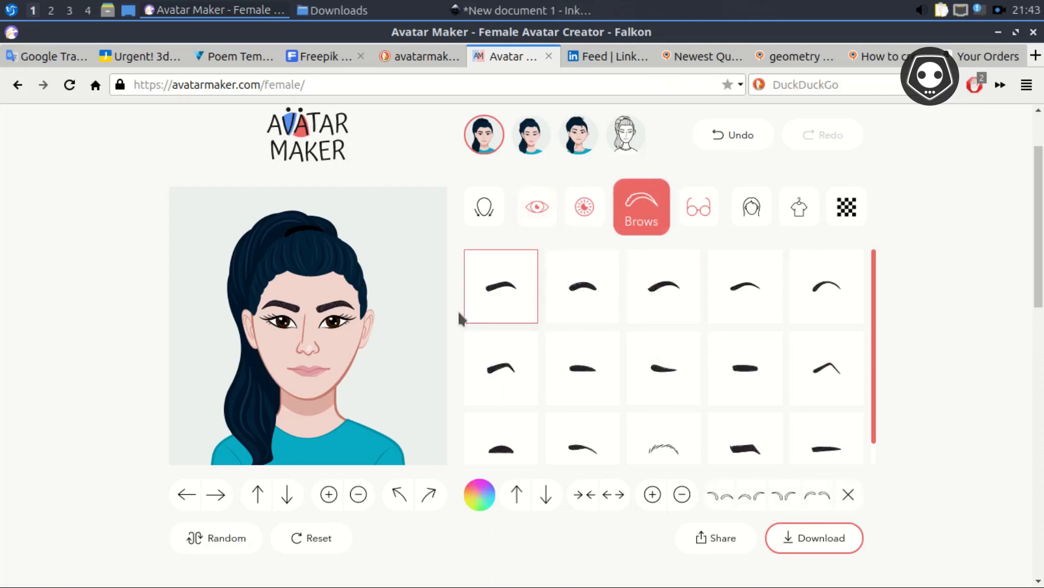
pyautogui.click(666, 288)
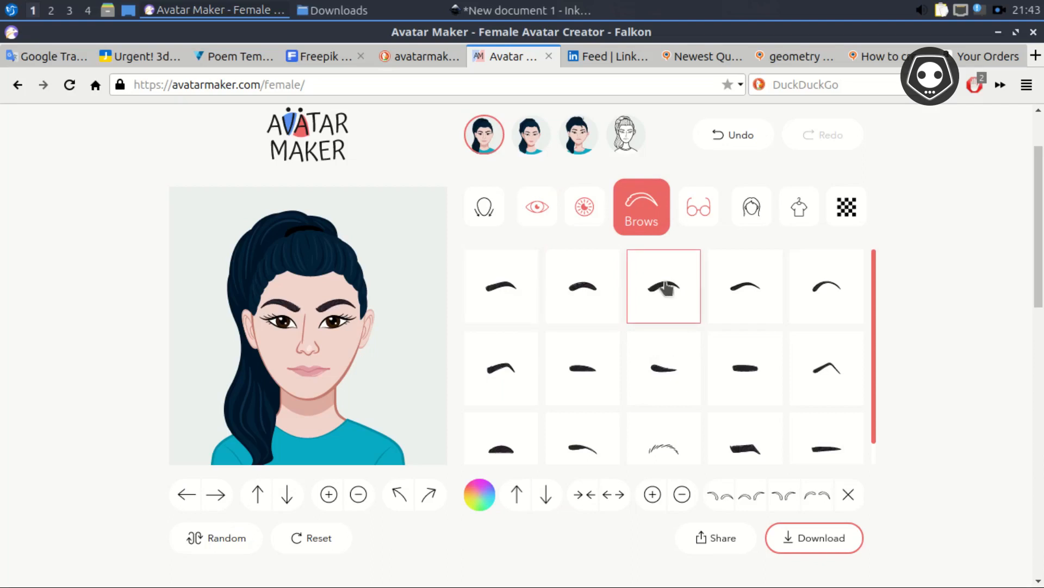
pyautogui.click(510, 375)
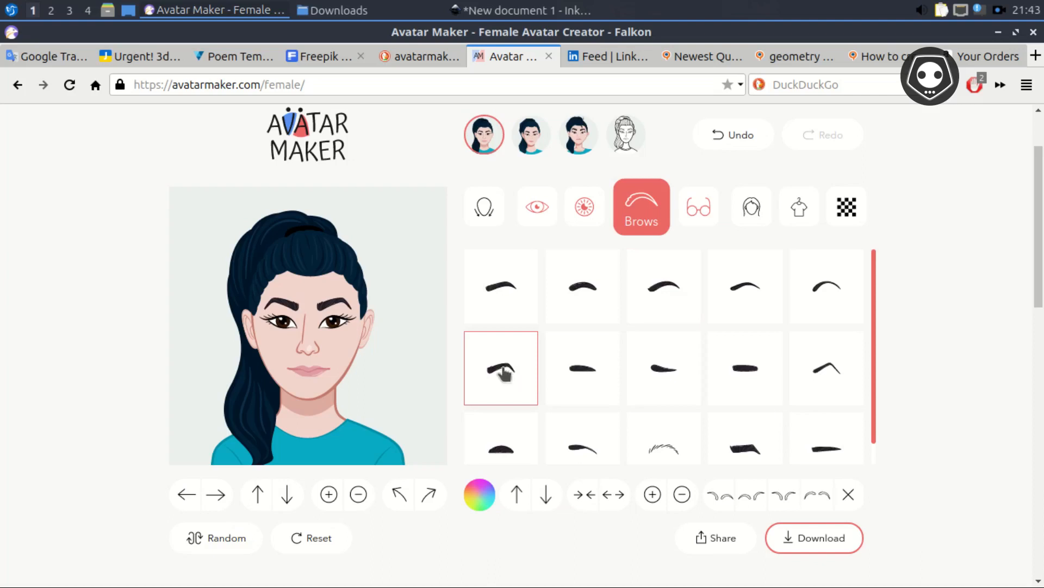
pyautogui.click(822, 369)
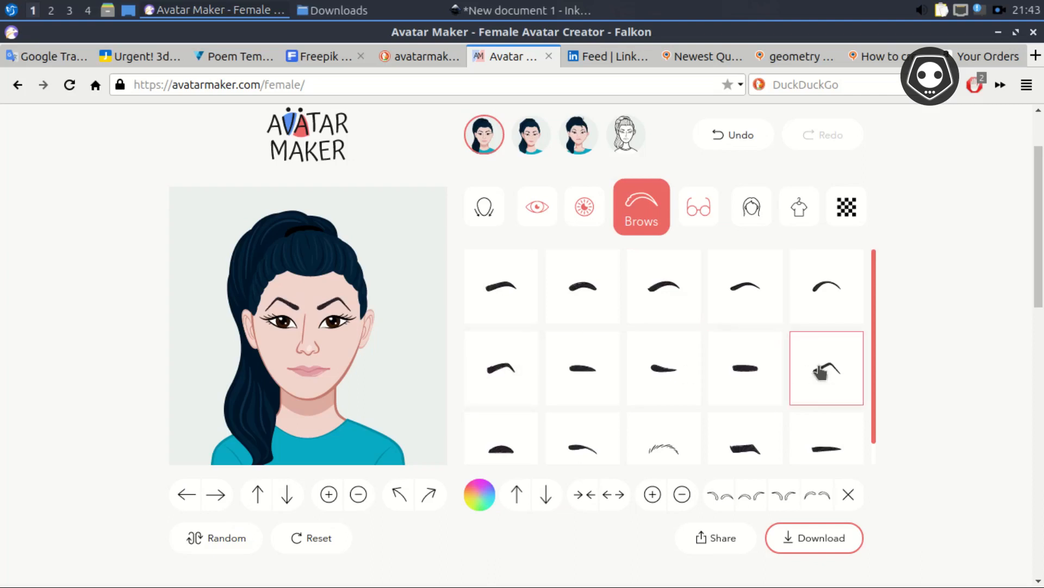
pyautogui.click(498, 376)
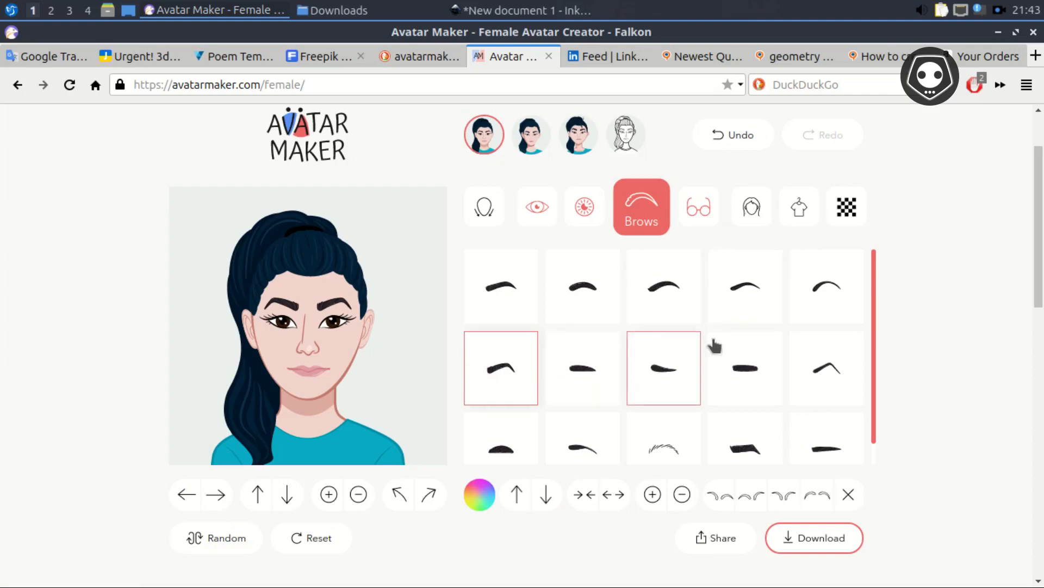
# Step: Compare the third, fourth and fifth brow shapes of the first row on the avatar
pyautogui.click(672, 301)
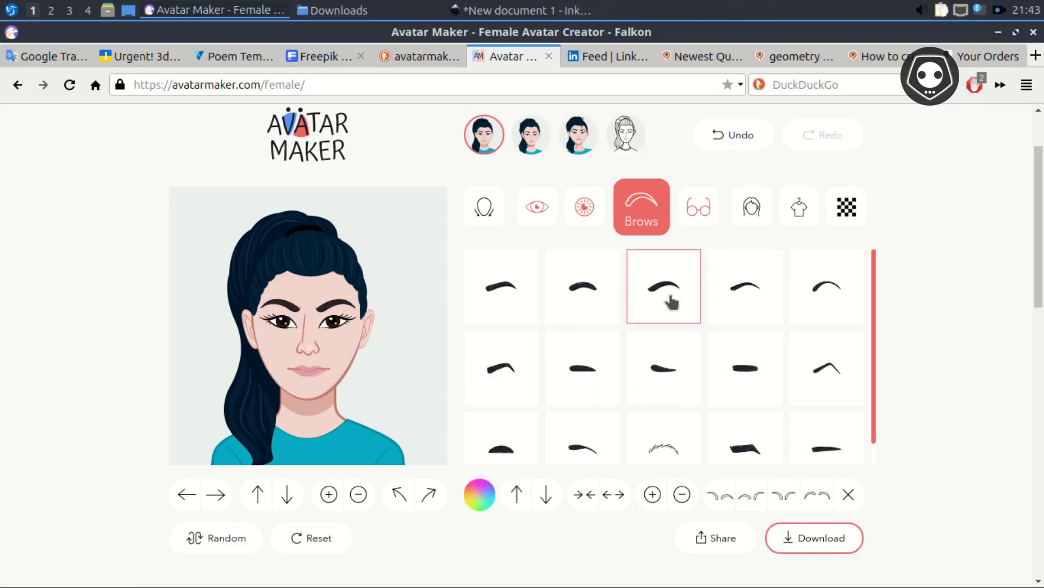
pyautogui.click(748, 297)
pyautogui.click(820, 291)
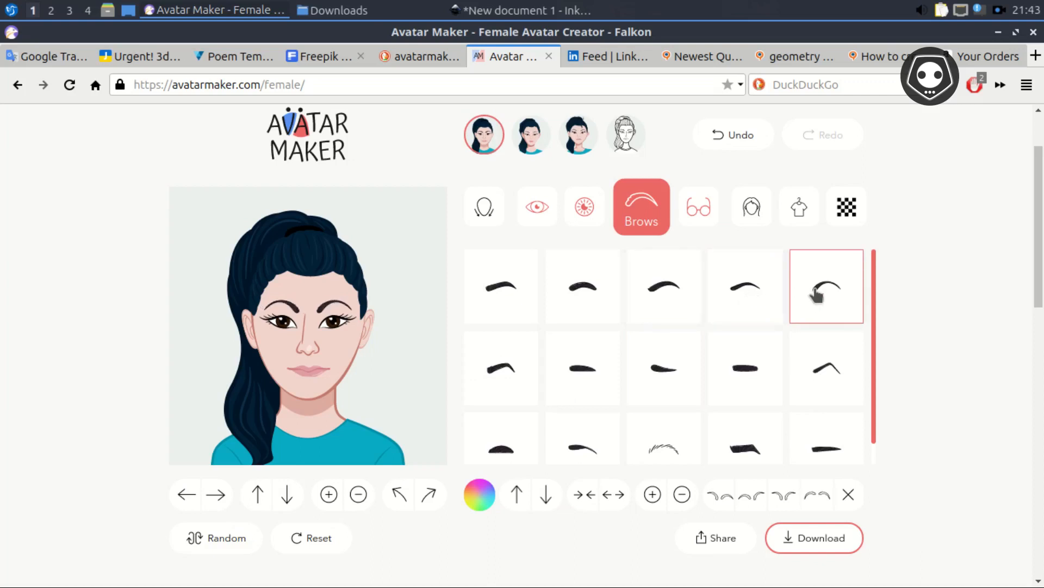
pyautogui.click(669, 299)
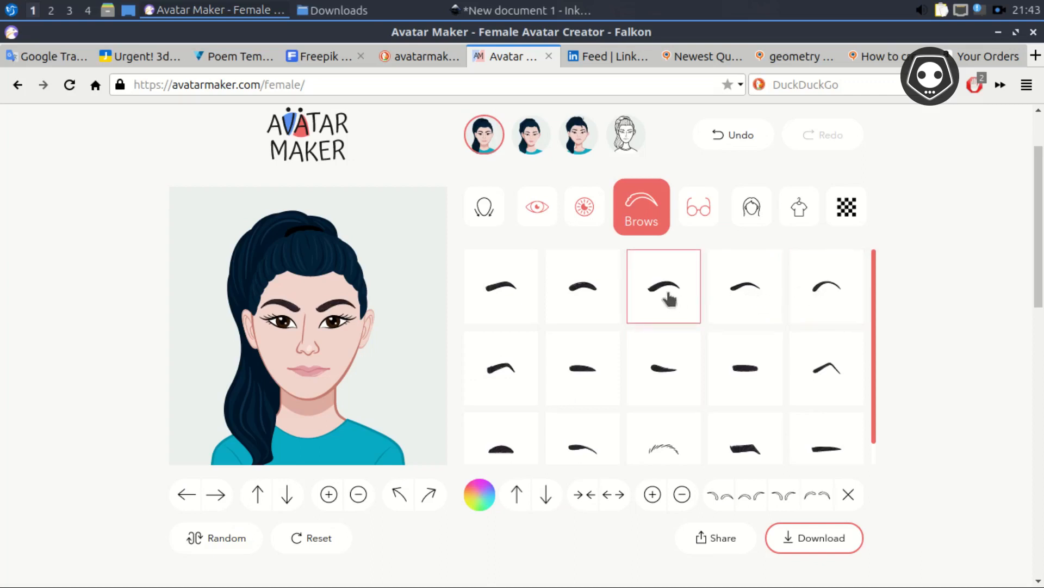
pyautogui.click(729, 306)
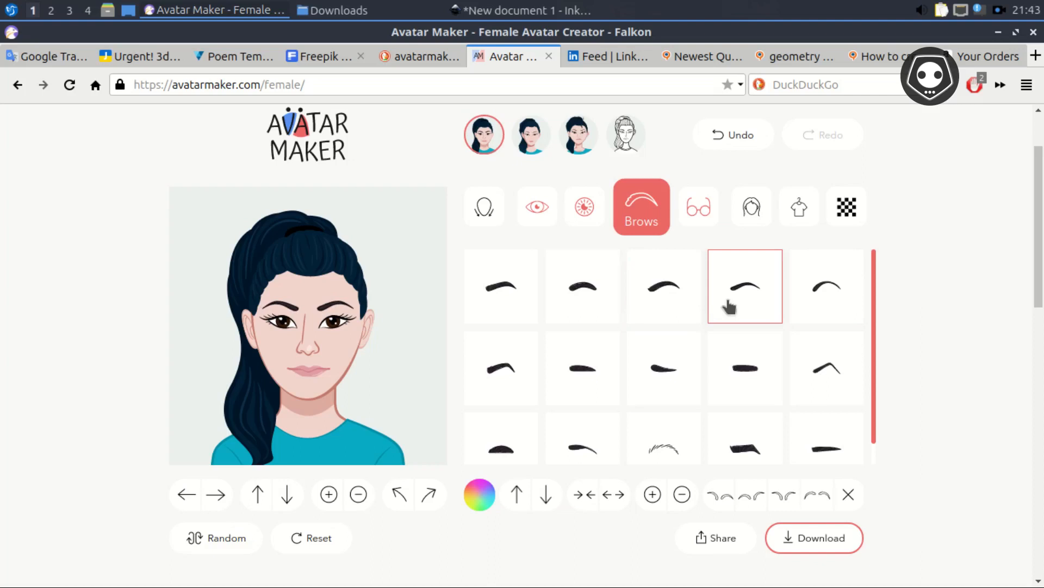
# Step: Try the fifth and first brows of the last row, then reapply the third brow of the first row
pyautogui.scroll(-1, 688, 370)
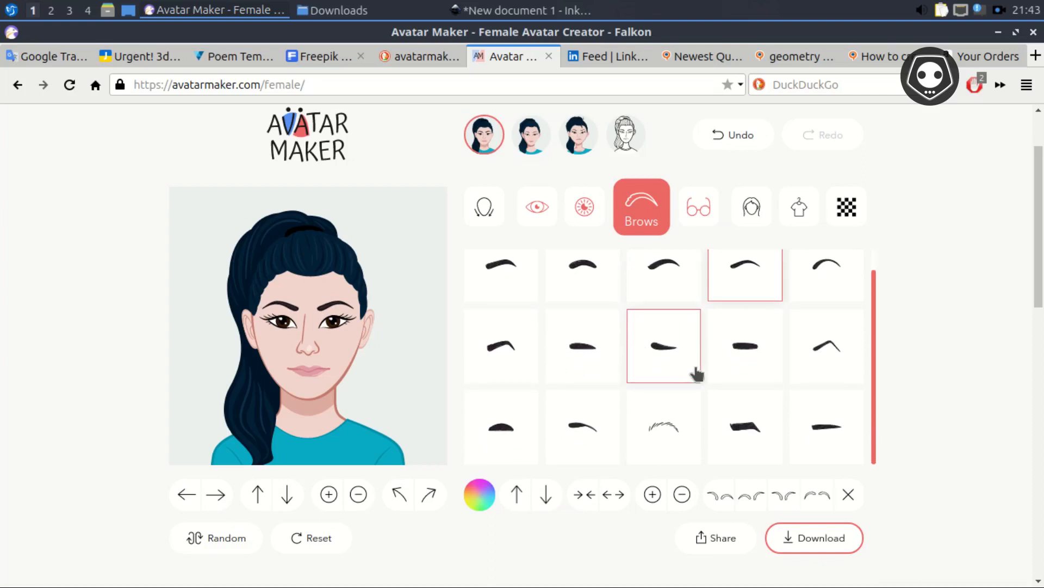
pyautogui.click(824, 426)
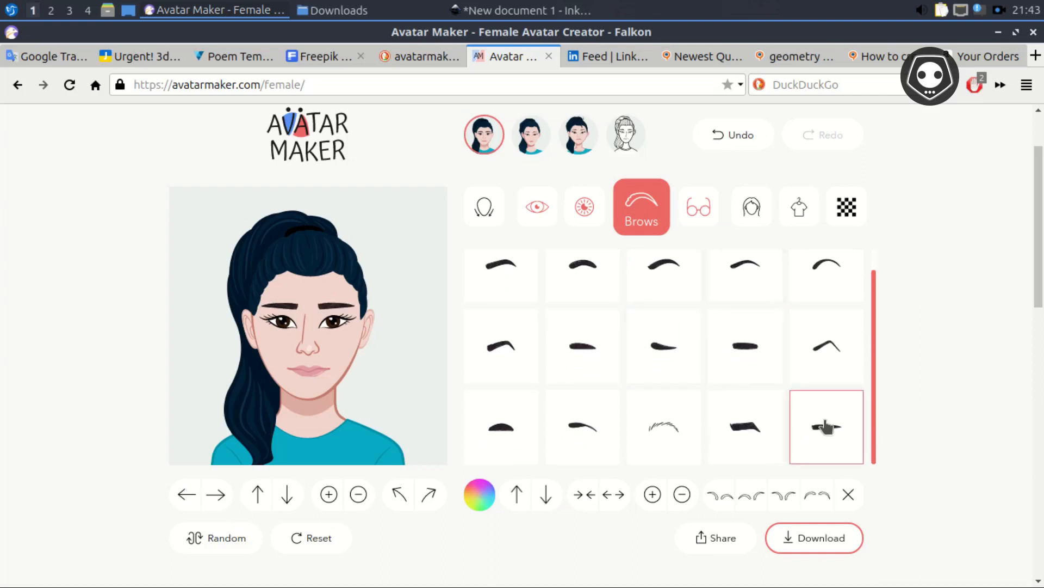
pyautogui.click(495, 426)
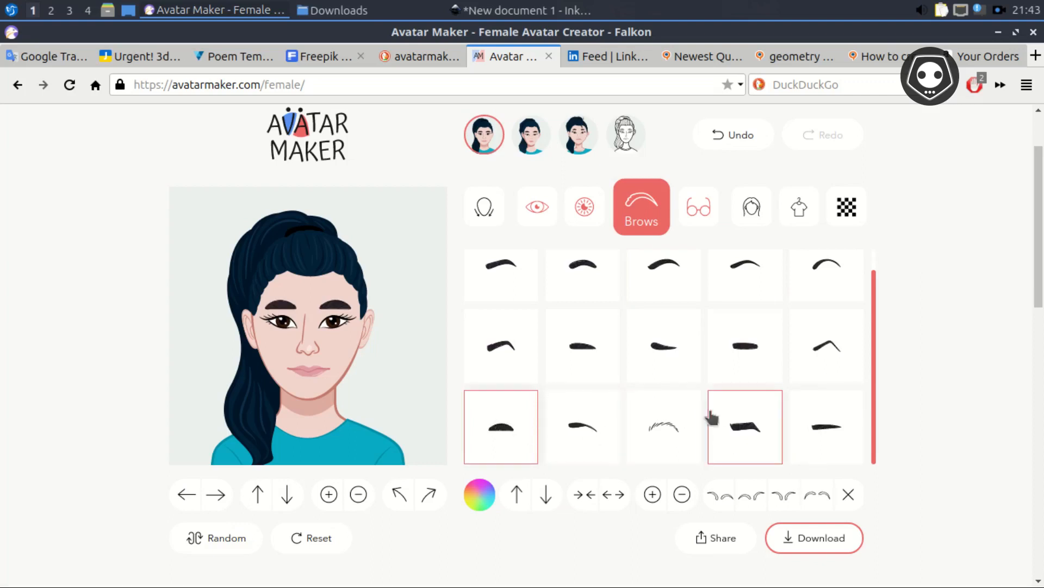
pyautogui.scroll(1, 696, 392)
pyautogui.click(662, 296)
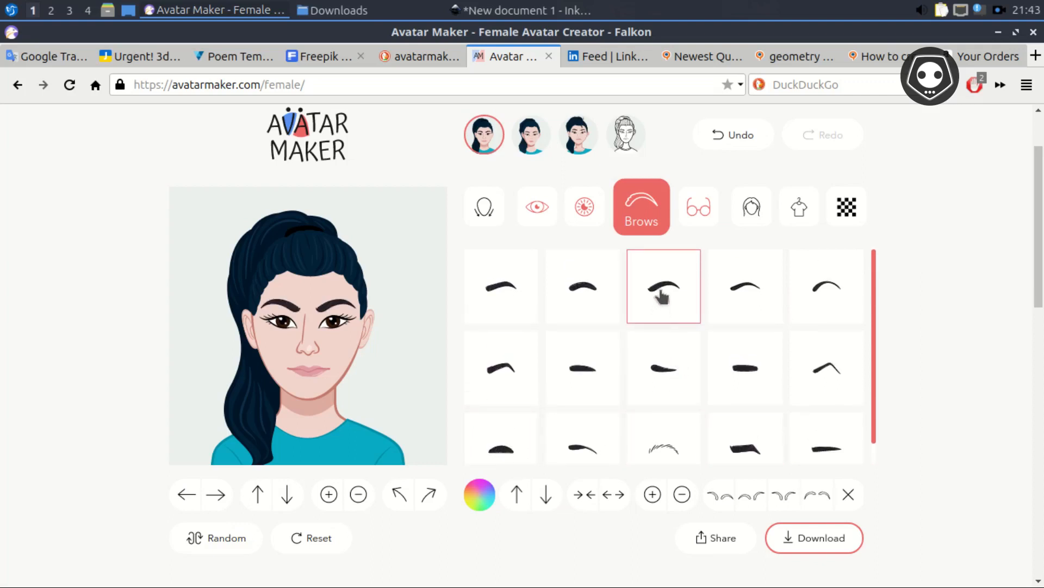
# Step: Compare the first, third and fourth brows of the first row and settle on the third
pyautogui.click(495, 291)
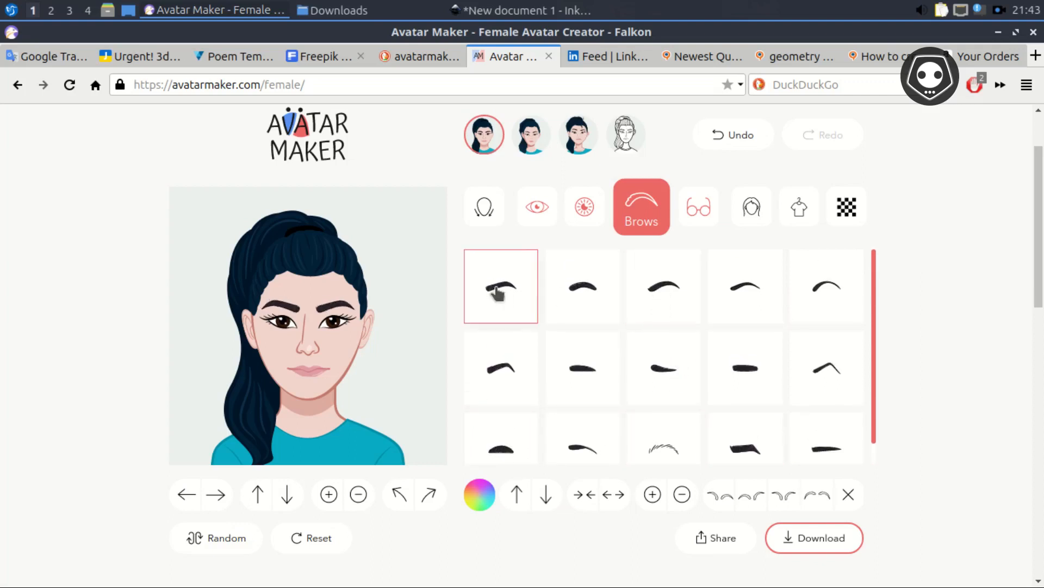
pyautogui.click(667, 297)
pyautogui.click(503, 297)
pyautogui.click(665, 299)
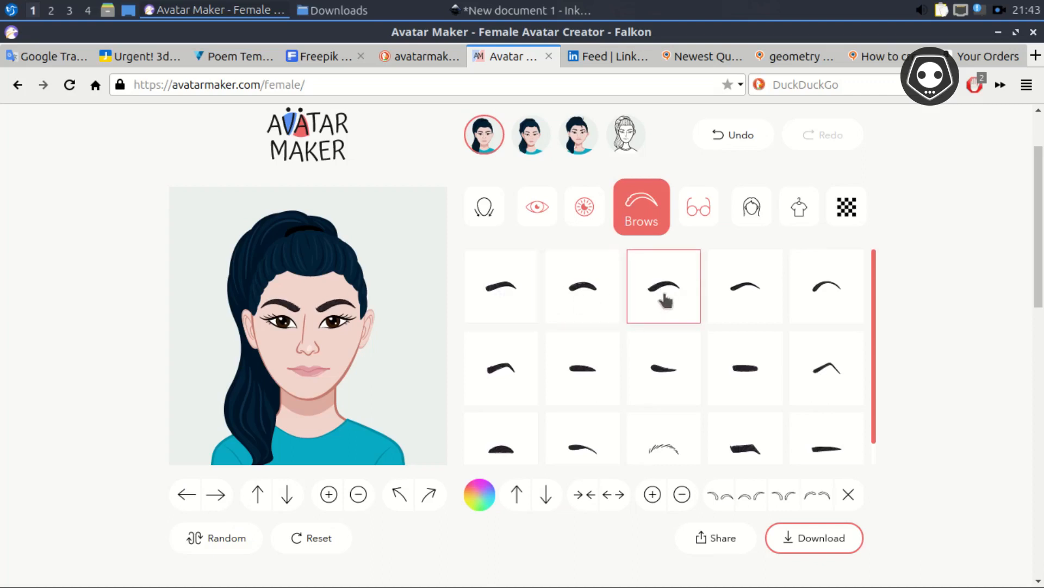
pyautogui.click(504, 292)
pyautogui.click(738, 295)
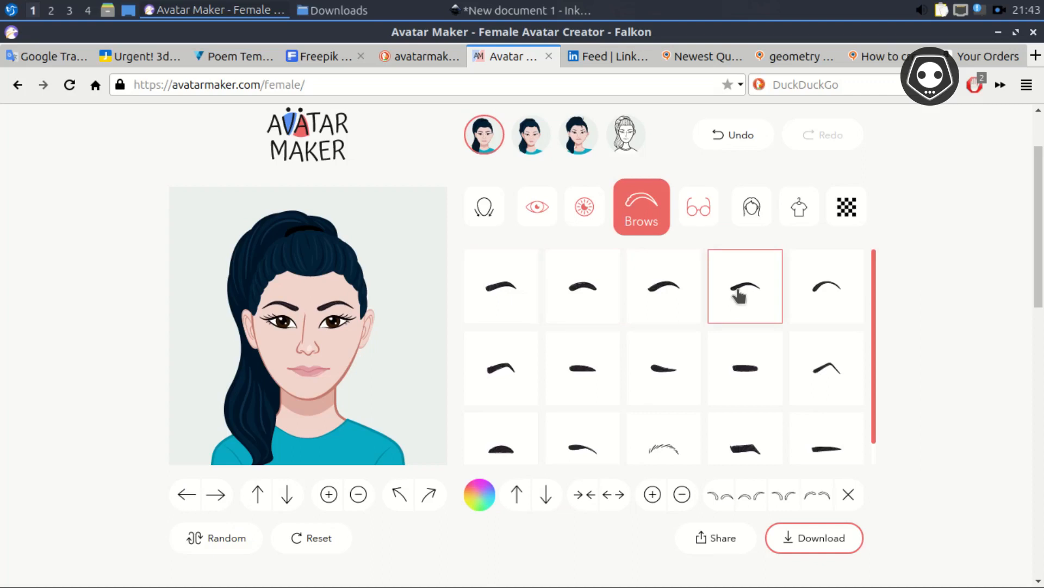
pyautogui.click(657, 296)
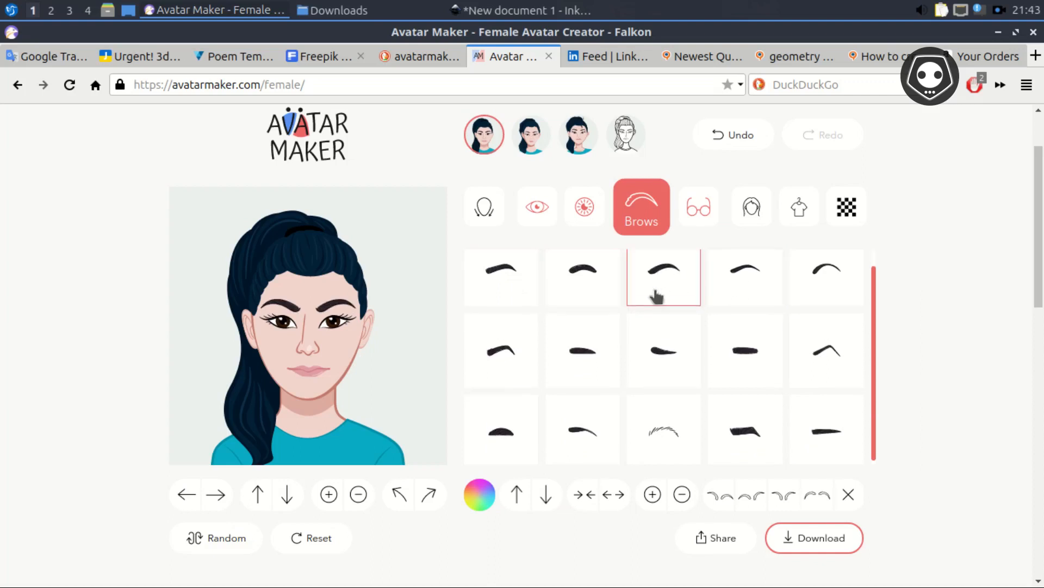
# Step: Try the tinted cat-eye glasses and the two thin rectangular and oval frames, and return to no glasses
pyautogui.click(701, 223)
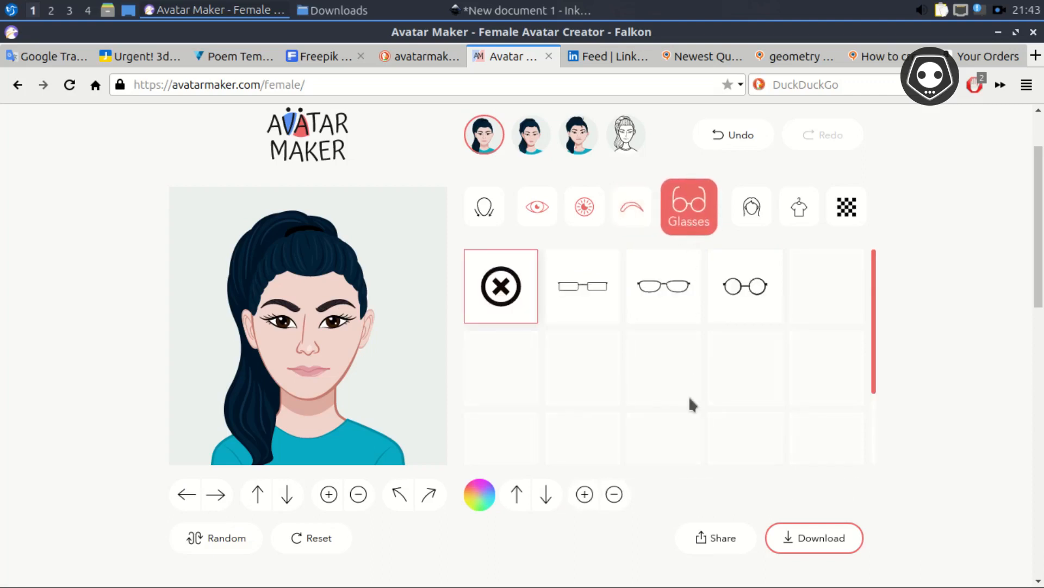
pyautogui.scroll(-2, 688, 401)
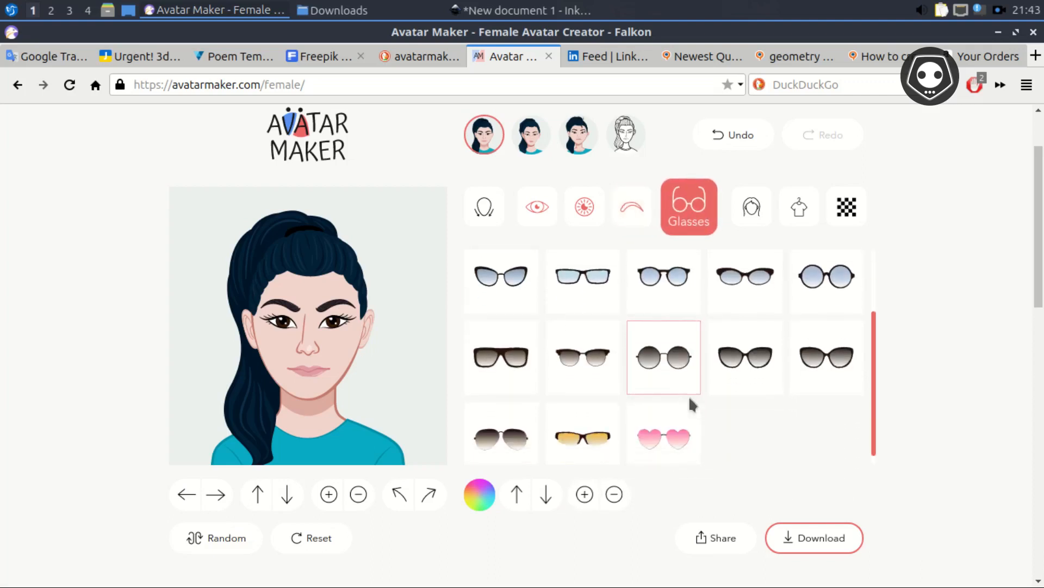
pyautogui.scroll(2, 622, 393)
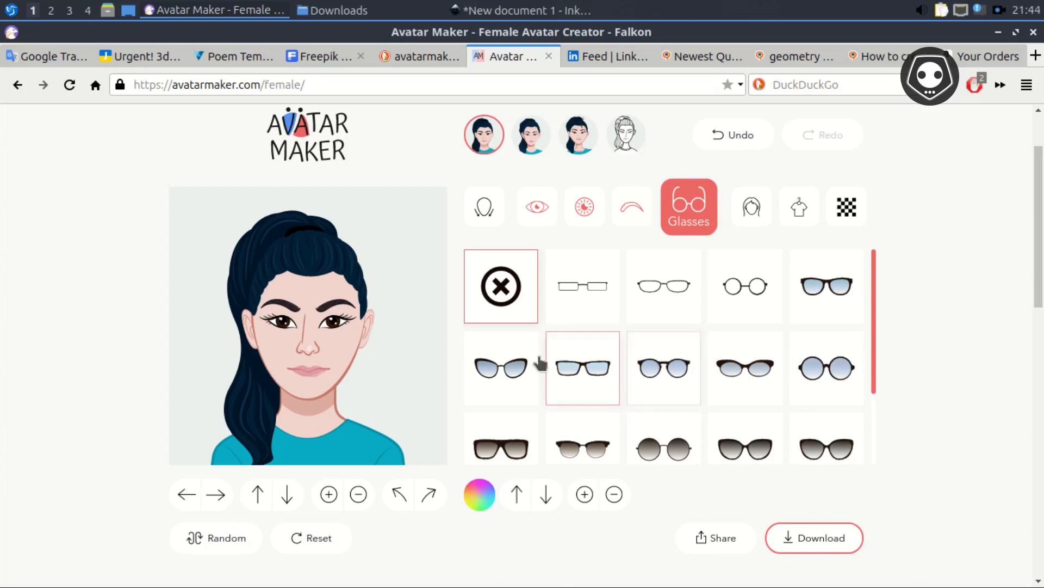
pyautogui.click(495, 367)
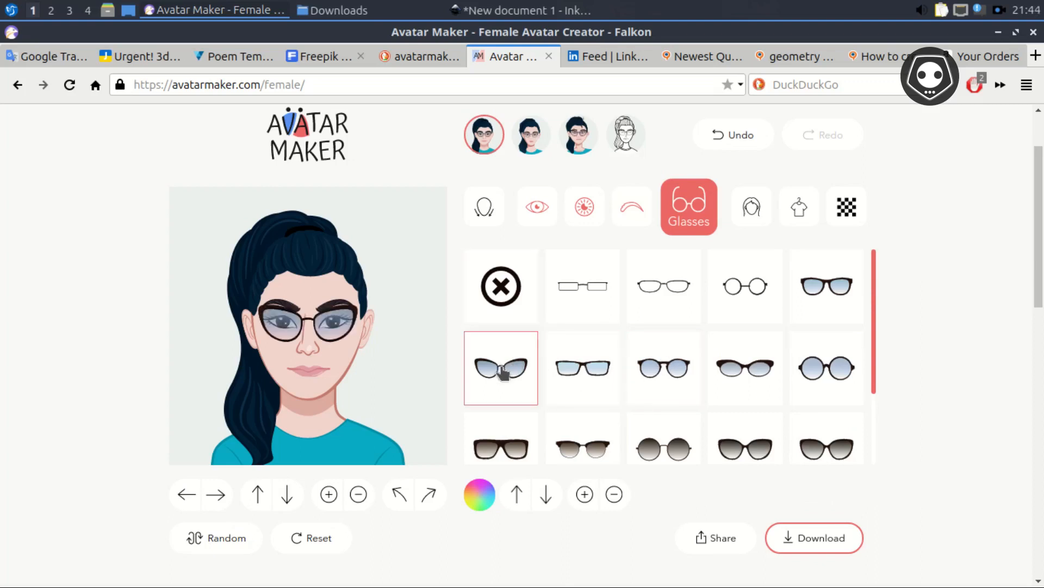
pyautogui.click(609, 291)
pyautogui.click(675, 290)
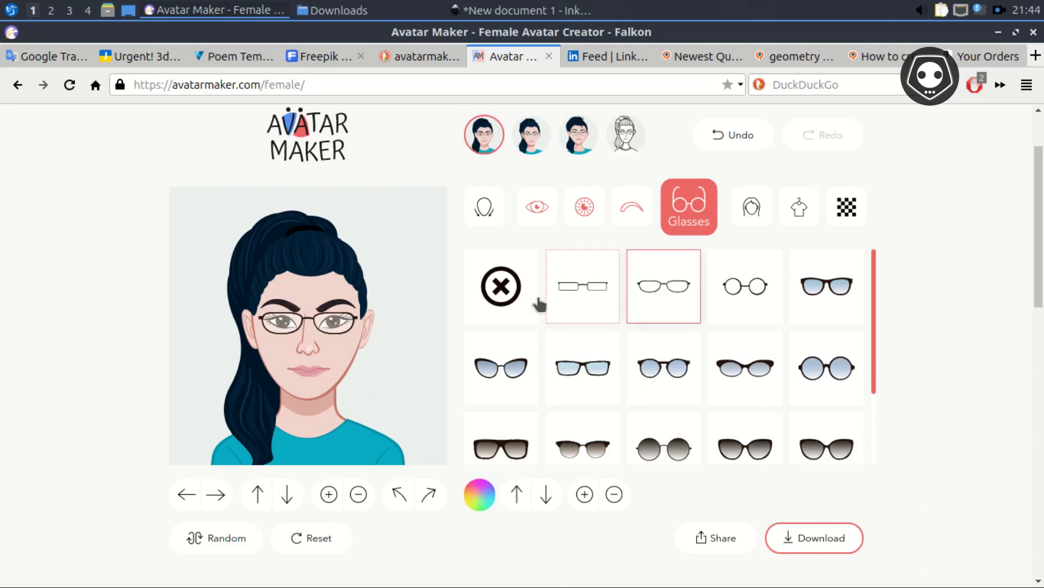
pyautogui.click(501, 287)
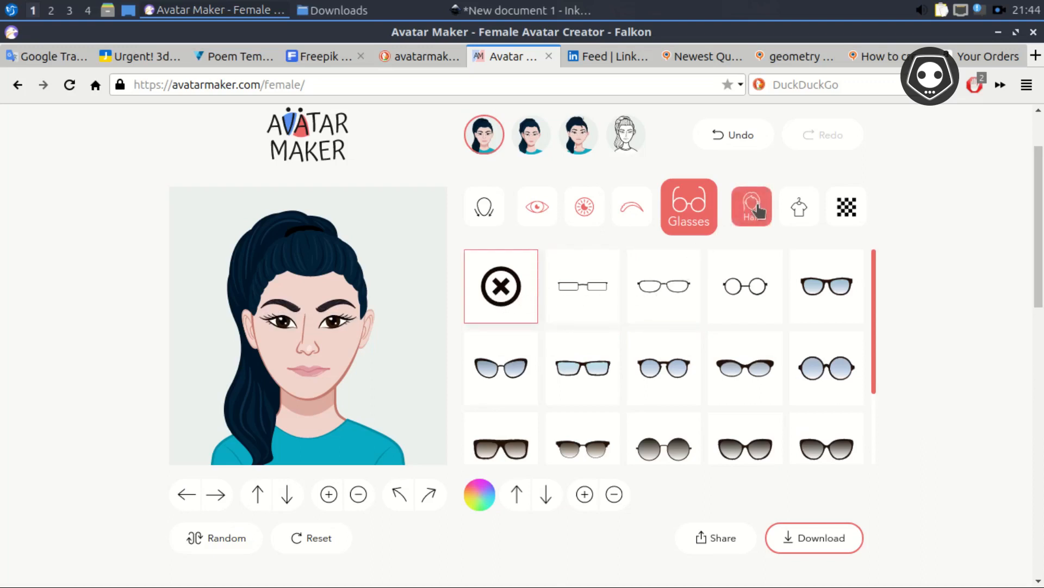
# Step: Switch to the clothes and try the fur-collar coat, hoodie, keyhole top, sleeveless top and turtleneck of the second row
pyautogui.click(804, 212)
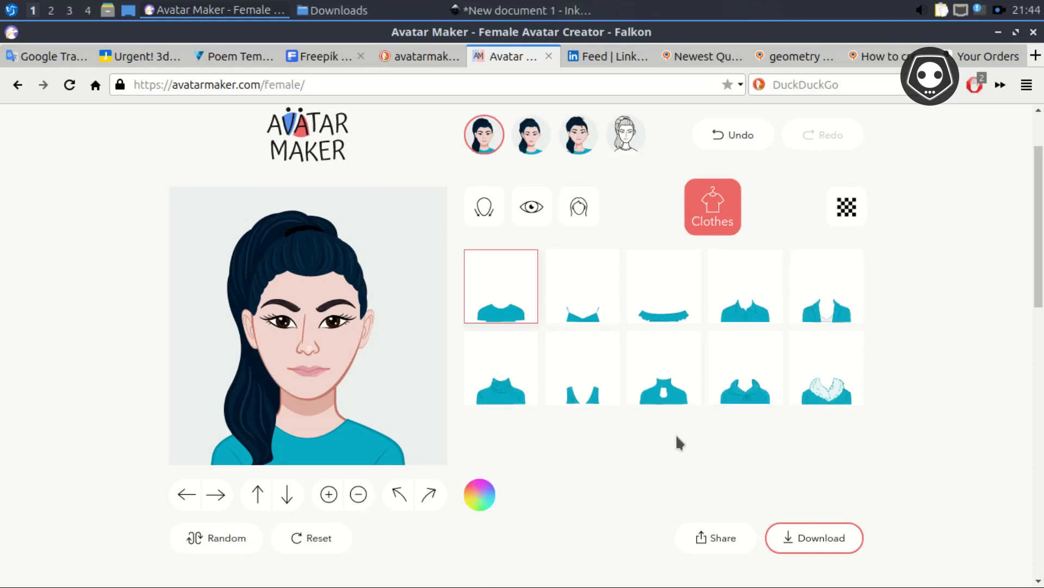
pyautogui.click(823, 396)
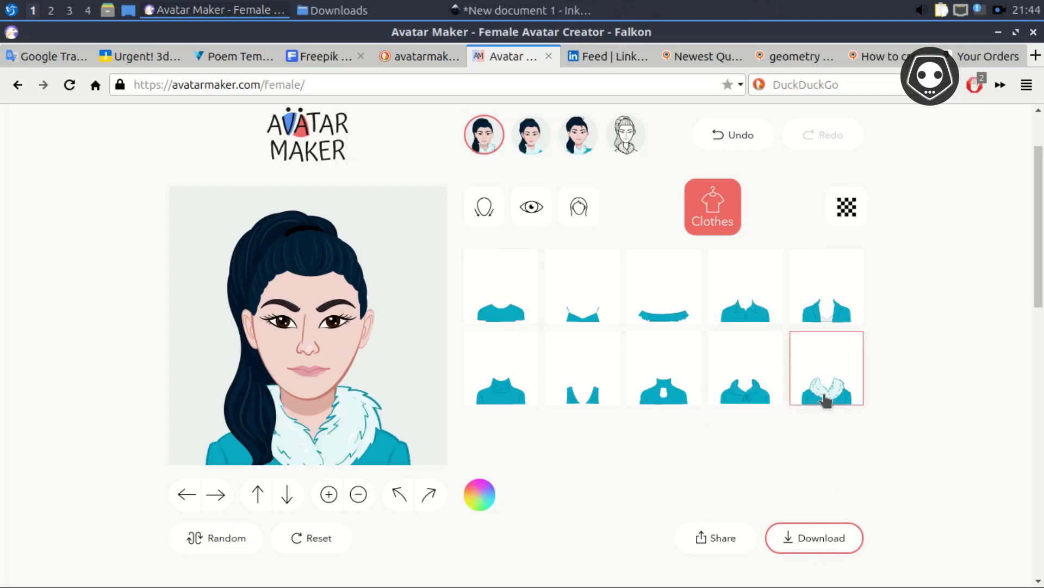
pyautogui.click(757, 401)
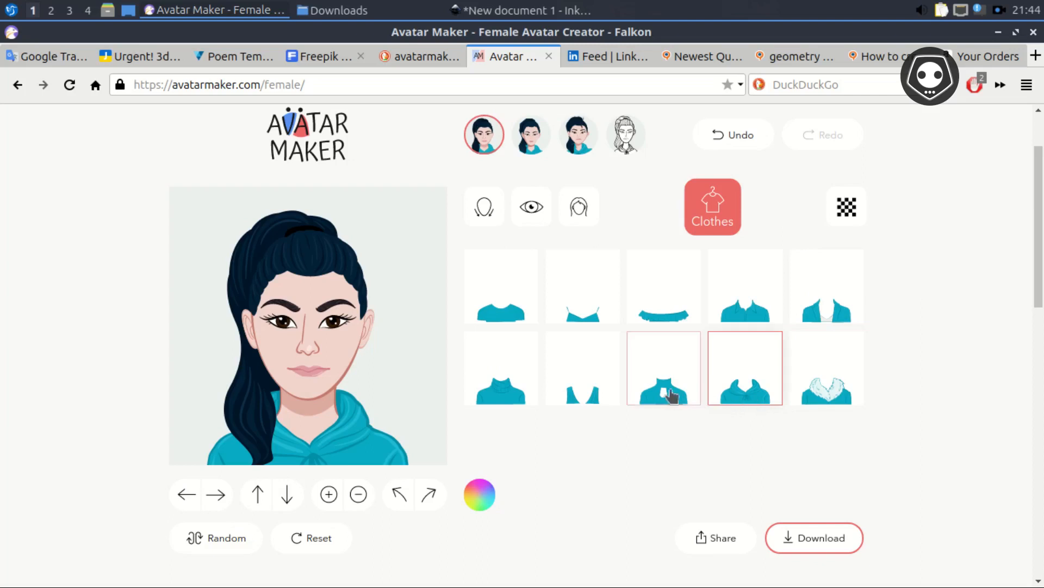
pyautogui.click(672, 394)
pyautogui.click(584, 399)
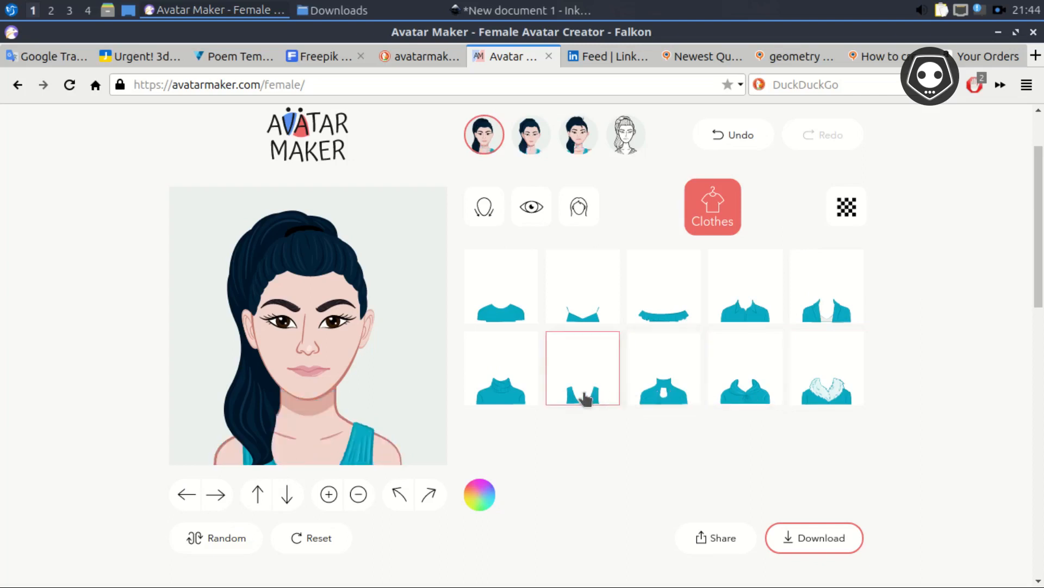
pyautogui.click(500, 396)
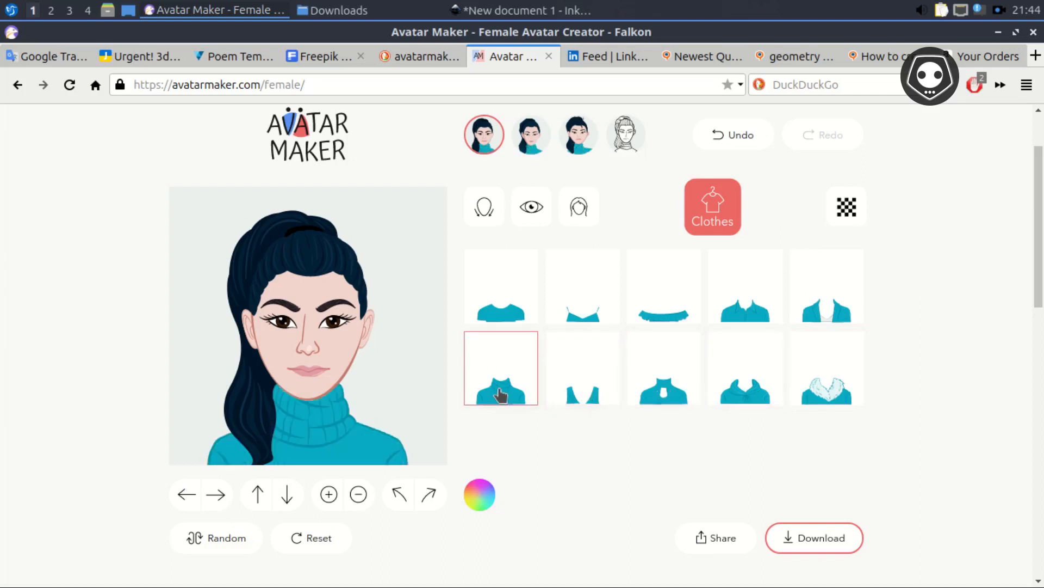
# Step: Compare the hoodie and fur-collar coat with the five garments of the first row, and choose the fur-collar coat
pyautogui.click(754, 401)
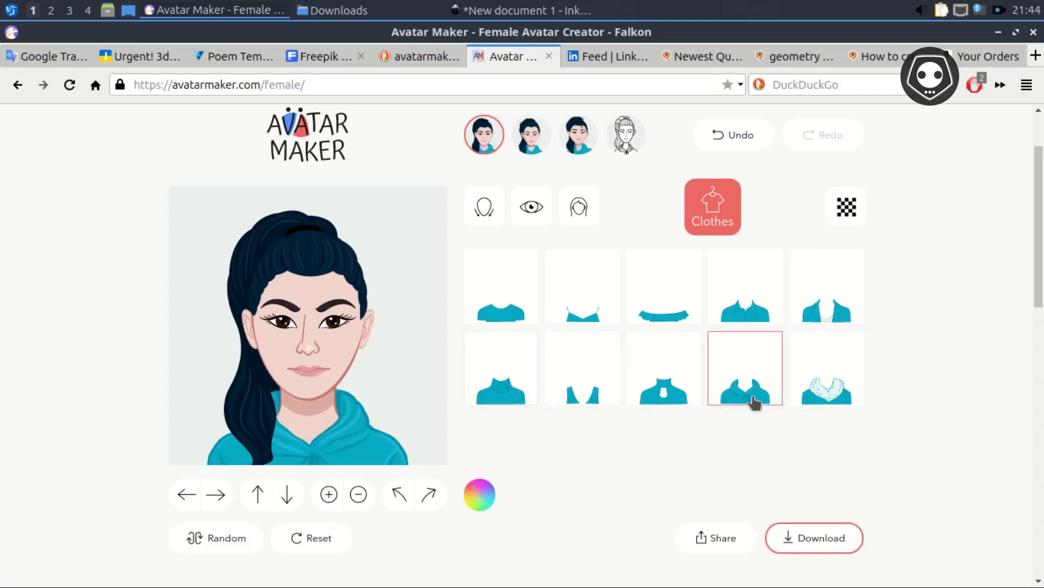
pyautogui.click(823, 400)
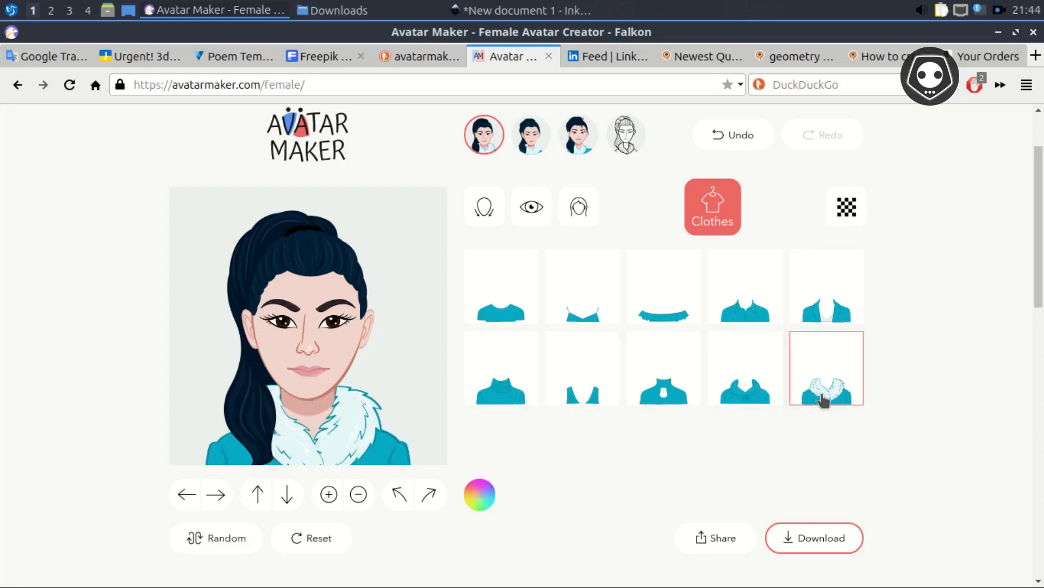
pyautogui.click(826, 317)
pyautogui.click(746, 319)
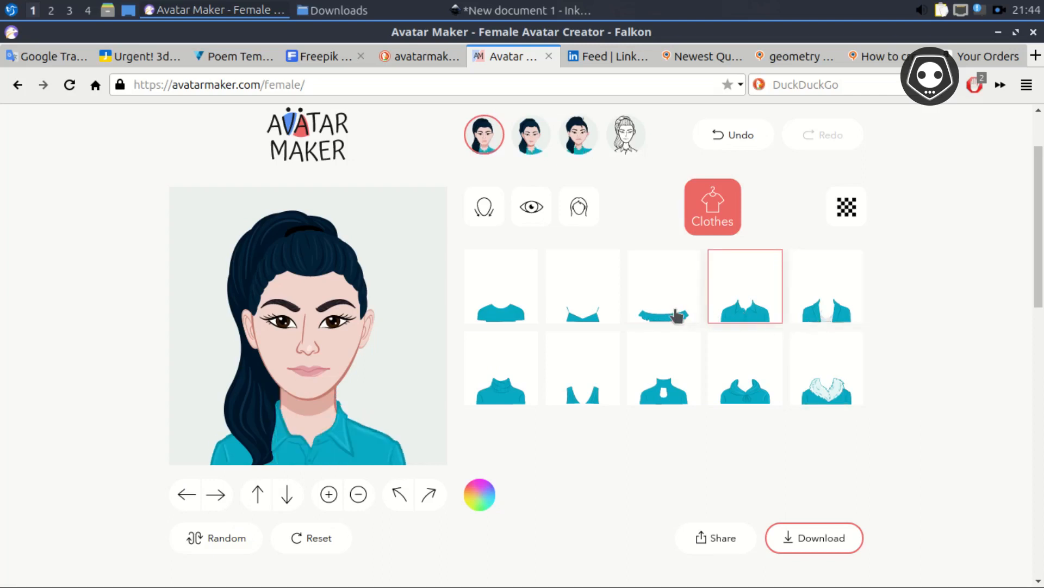
pyautogui.click(672, 313)
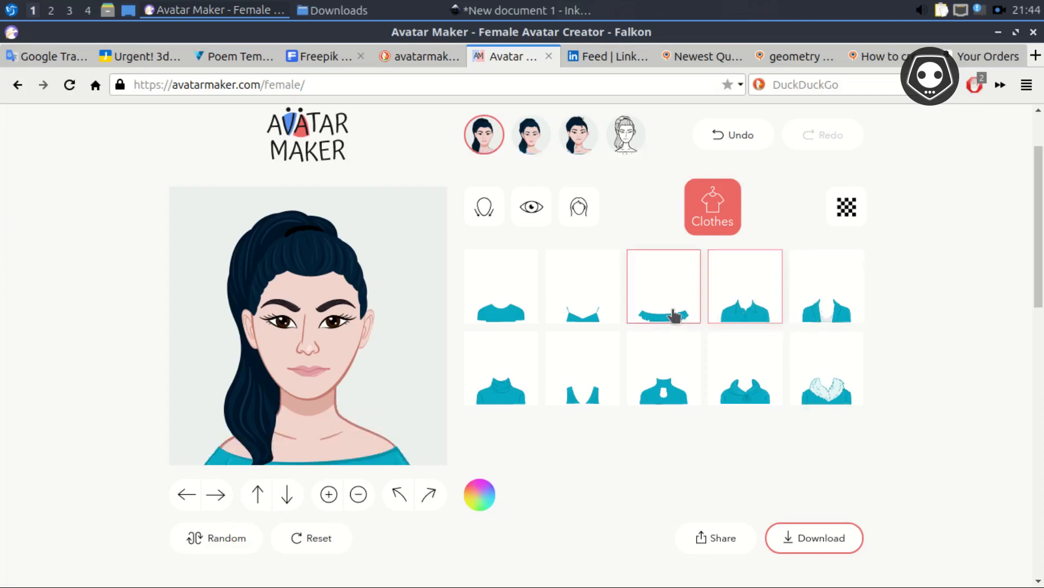
pyautogui.click(588, 313)
pyautogui.click(498, 320)
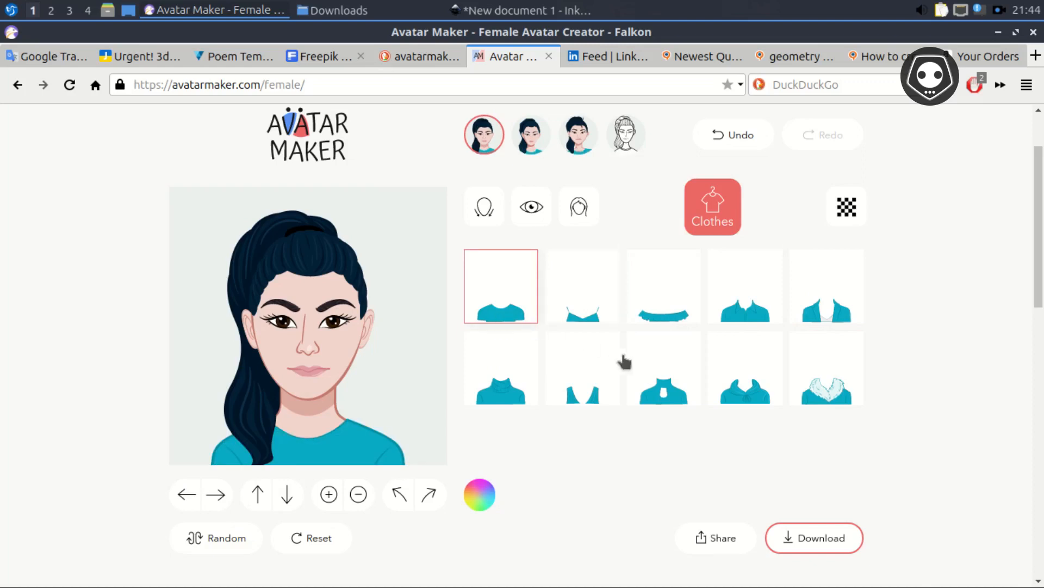
pyautogui.click(742, 394)
pyautogui.click(833, 400)
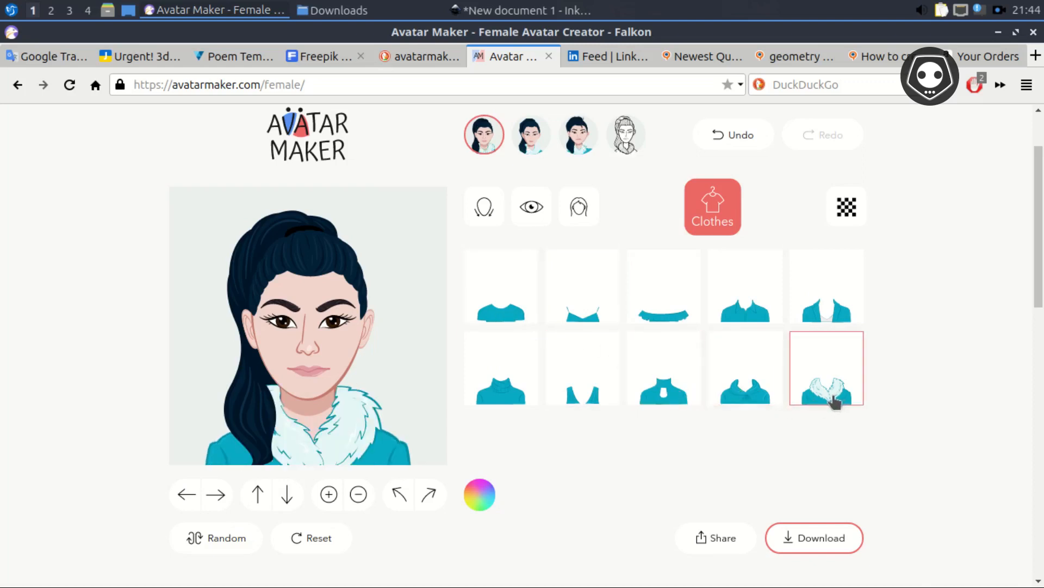
# Step: Compare the turtleneck with the fur-collar coat once more, keep the coat and recolour it dark purple, #561348
pyautogui.click(506, 391)
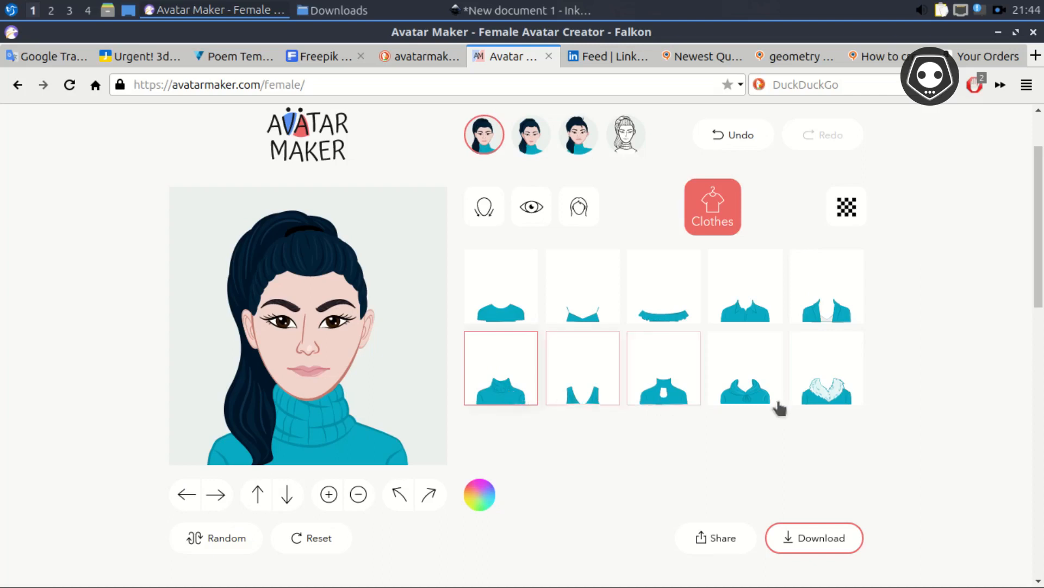
pyautogui.click(823, 405)
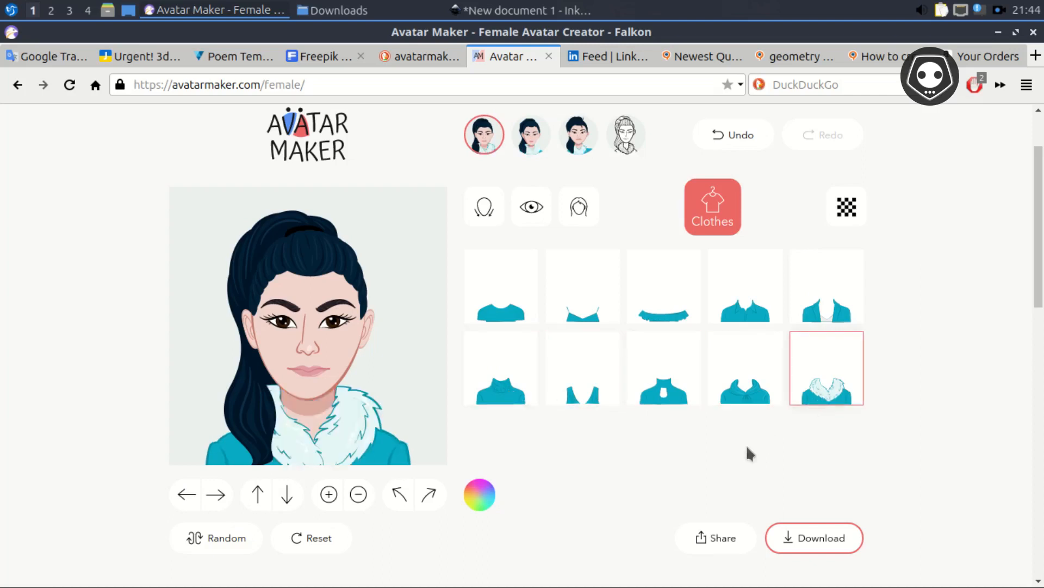
pyautogui.click(484, 506)
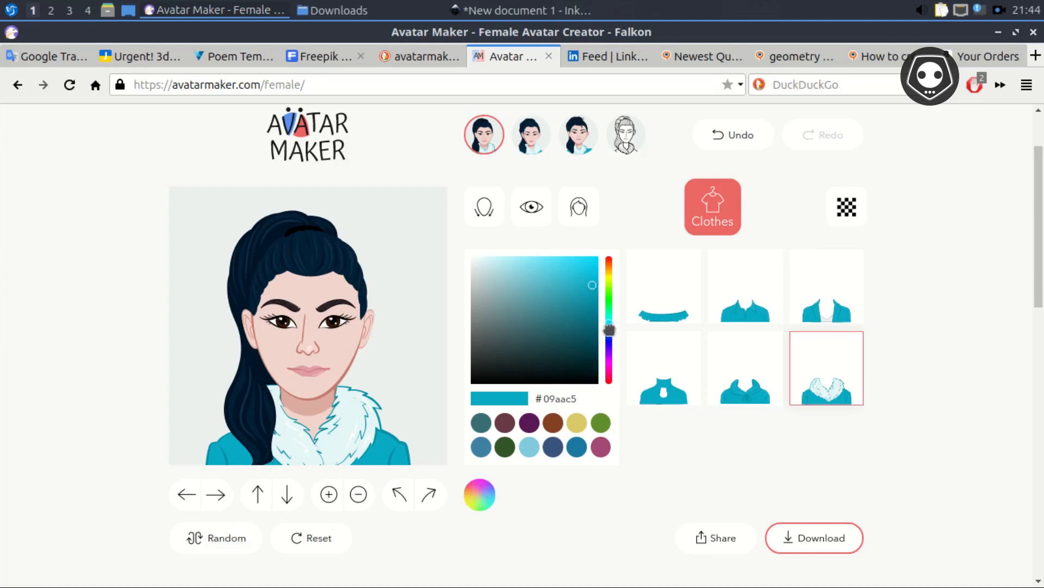
pyautogui.moveTo(610, 329); pyautogui.dragTo(610, 369)
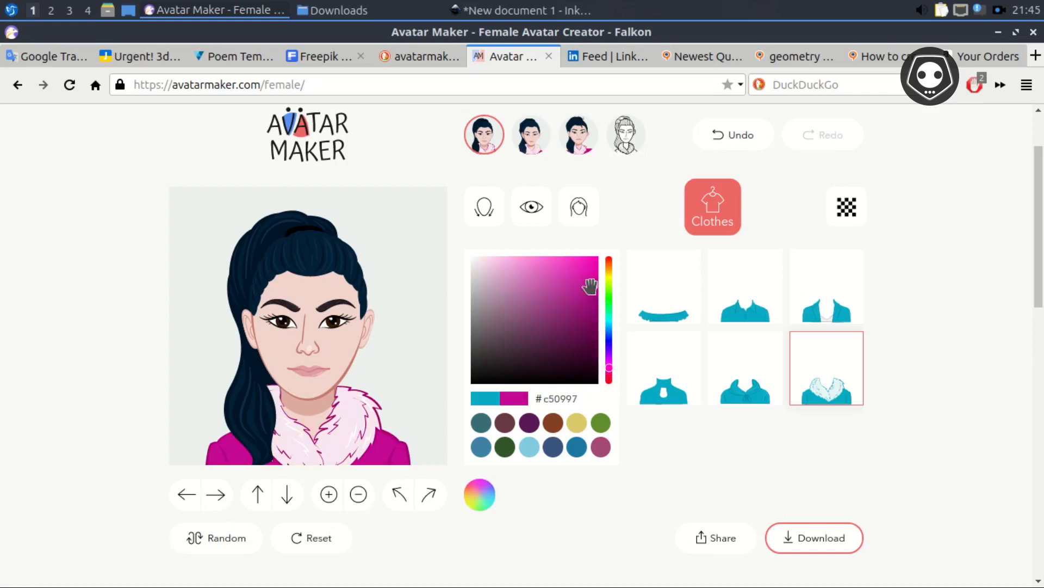
pyautogui.moveTo(591, 285); pyautogui.dragTo(567, 335)
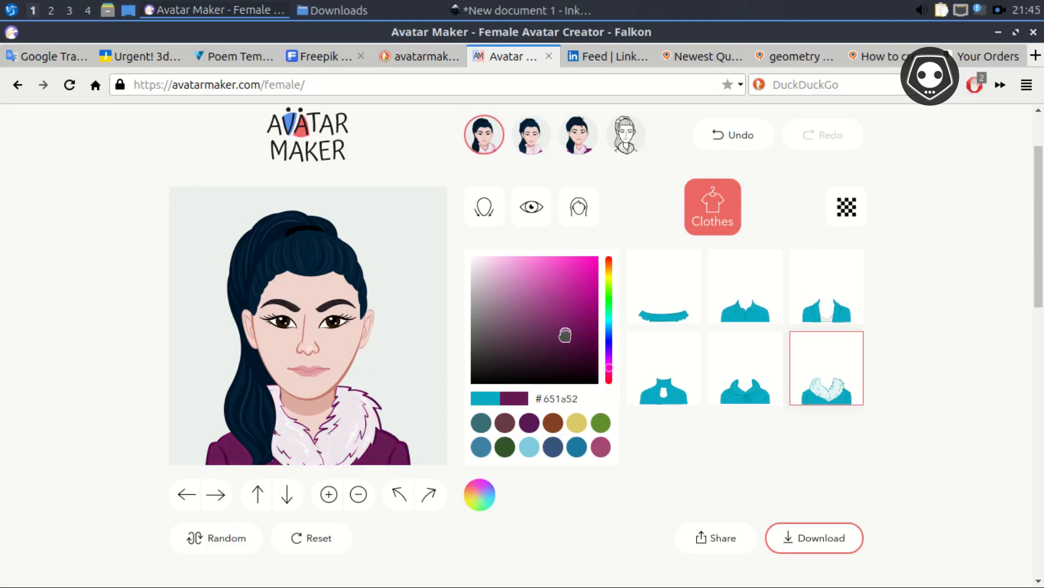
pyautogui.moveTo(609, 366)
pyautogui.mouseDown()
pyautogui.moveTo(610, 297)
pyautogui.moveTo(621, 380)
pyautogui.moveTo(621, 370)
pyautogui.mouseUp()
pyautogui.moveTo(566, 333); pyautogui.dragTo(569, 343)
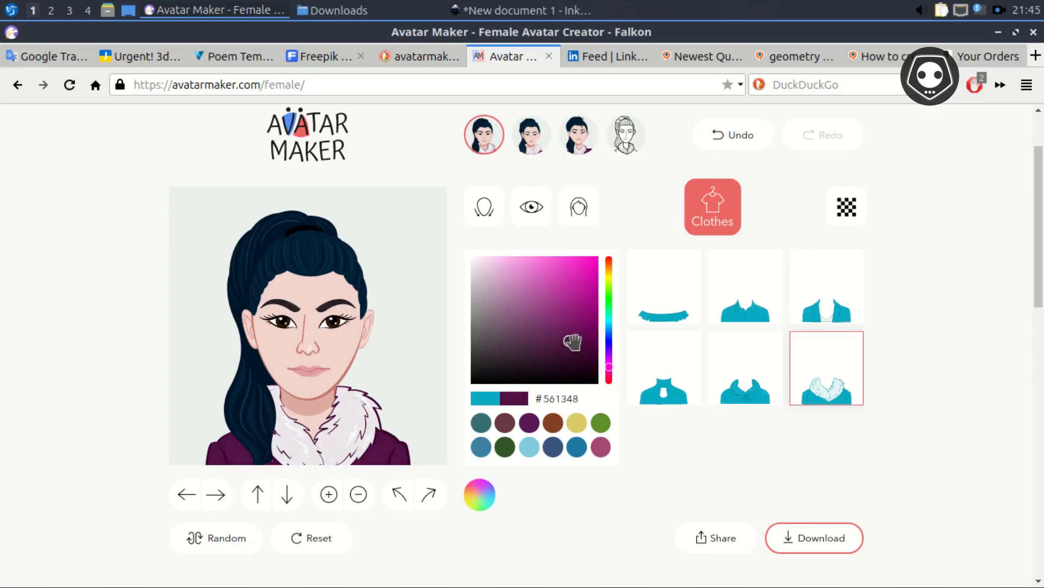
pyautogui.click(605, 509)
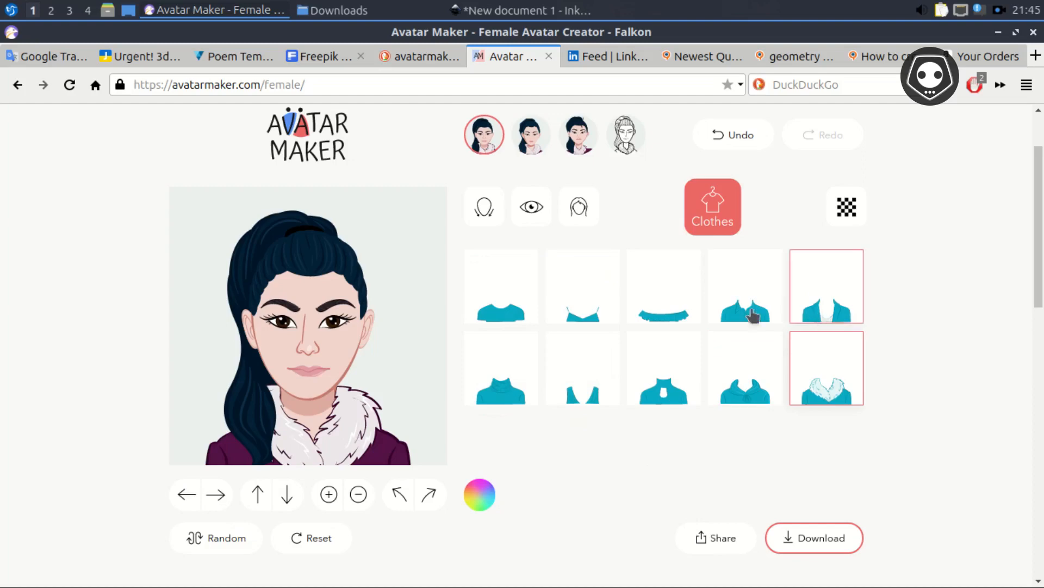
# Step: Preview the avatar in the second and third drawing styles and return to the first style
pyautogui.scroll(2, 865, 288)
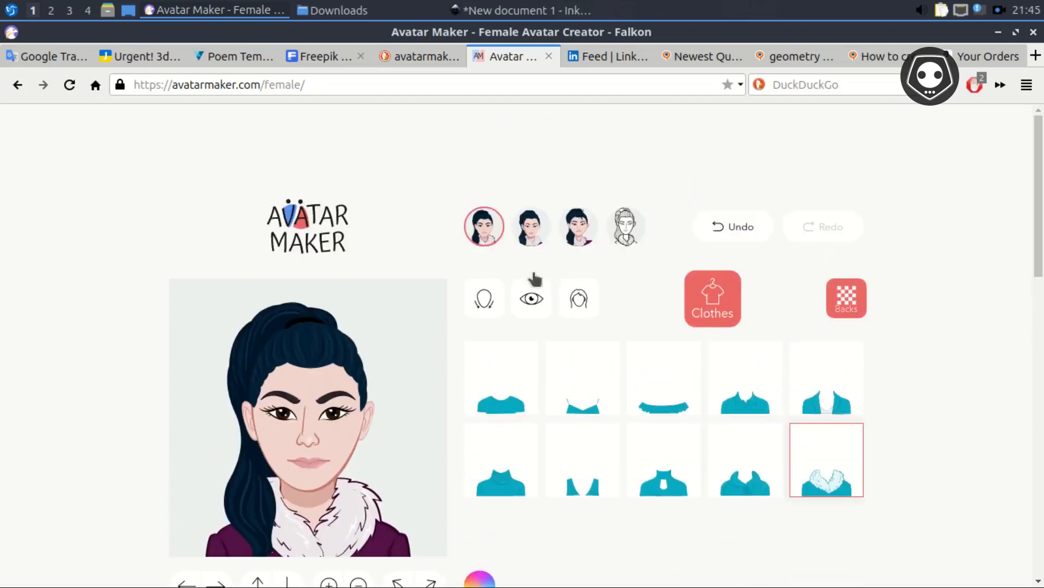
pyautogui.click(532, 233)
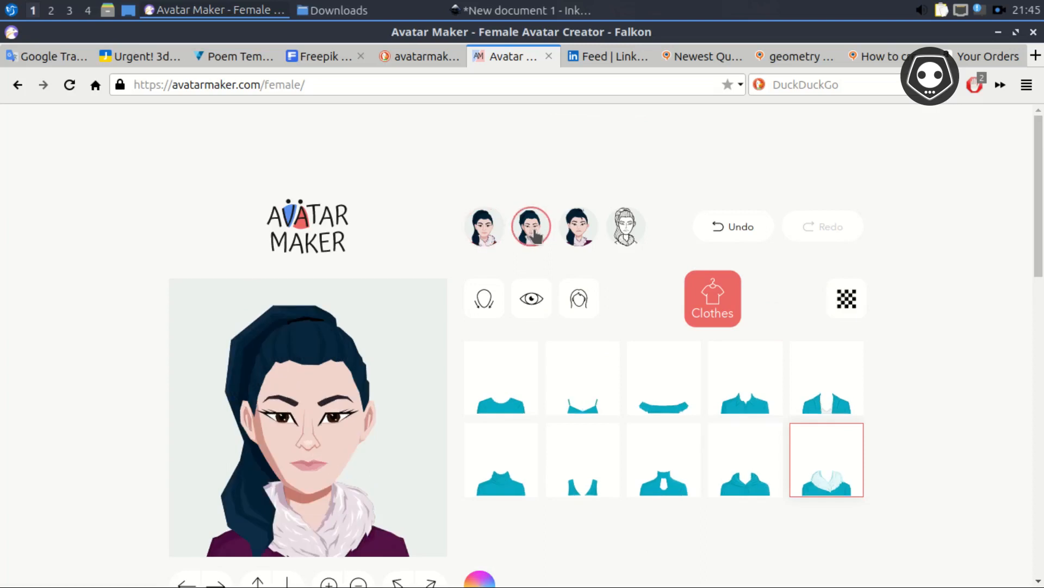
pyautogui.click(579, 232)
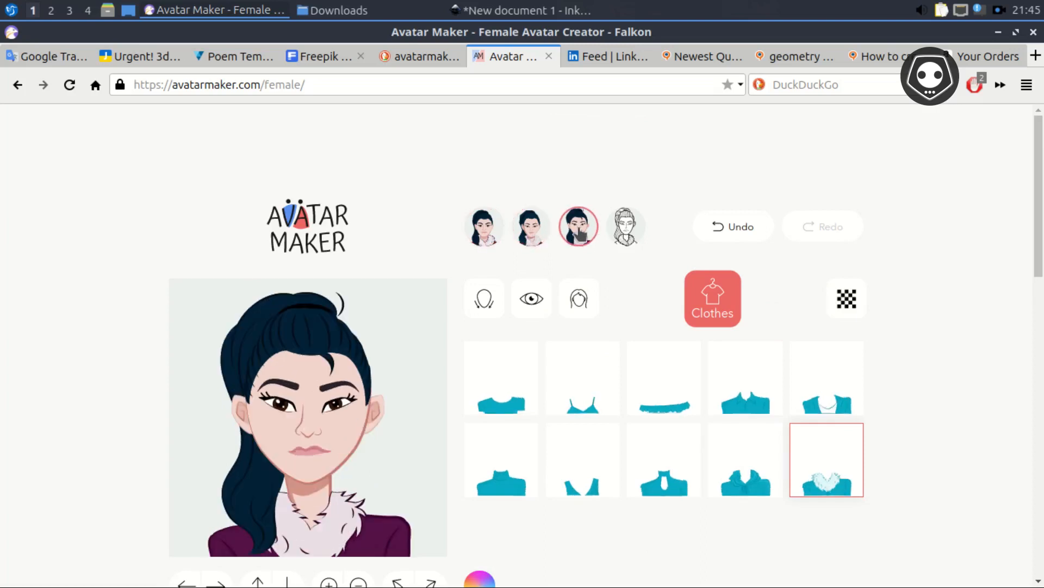
pyautogui.click(483, 226)
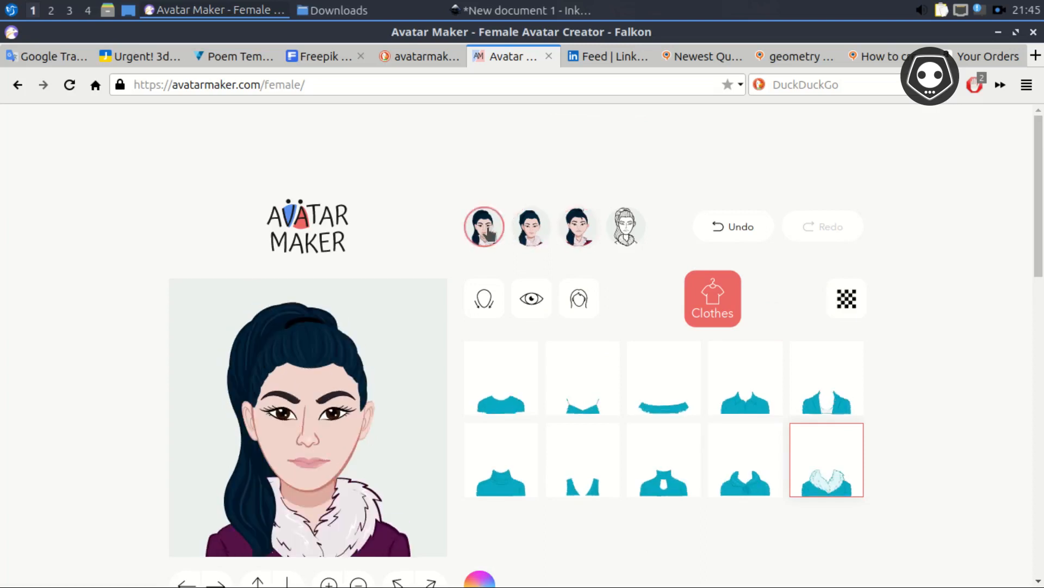
# Step: Shrink the avatar within its frame by three zoom-out steps
pyautogui.scroll(-1, 382, 363)
pyautogui.scroll(-1, 381, 361)
pyautogui.click(359, 540)
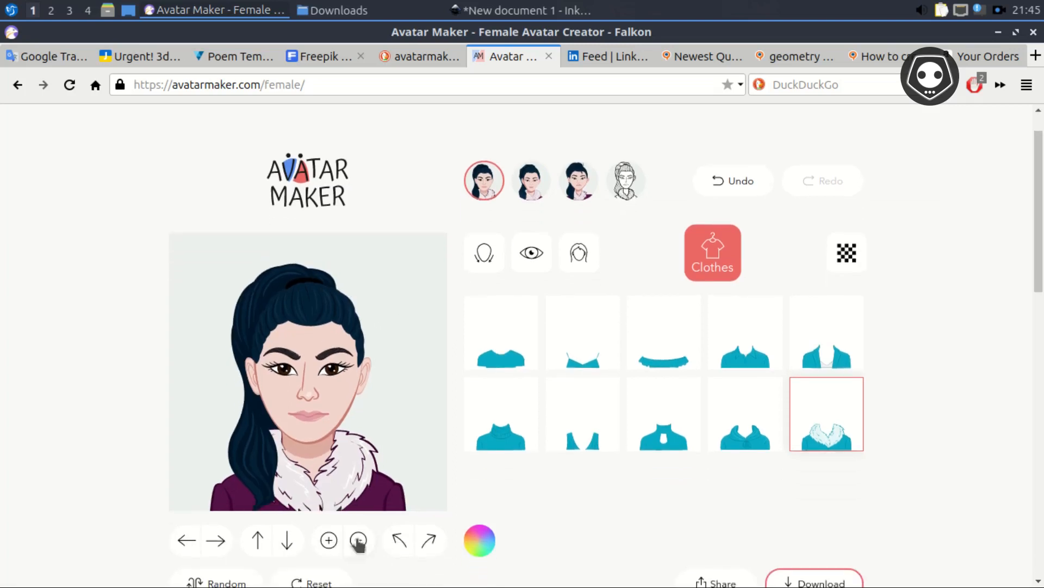
pyautogui.click(359, 541)
pyautogui.click(358, 540)
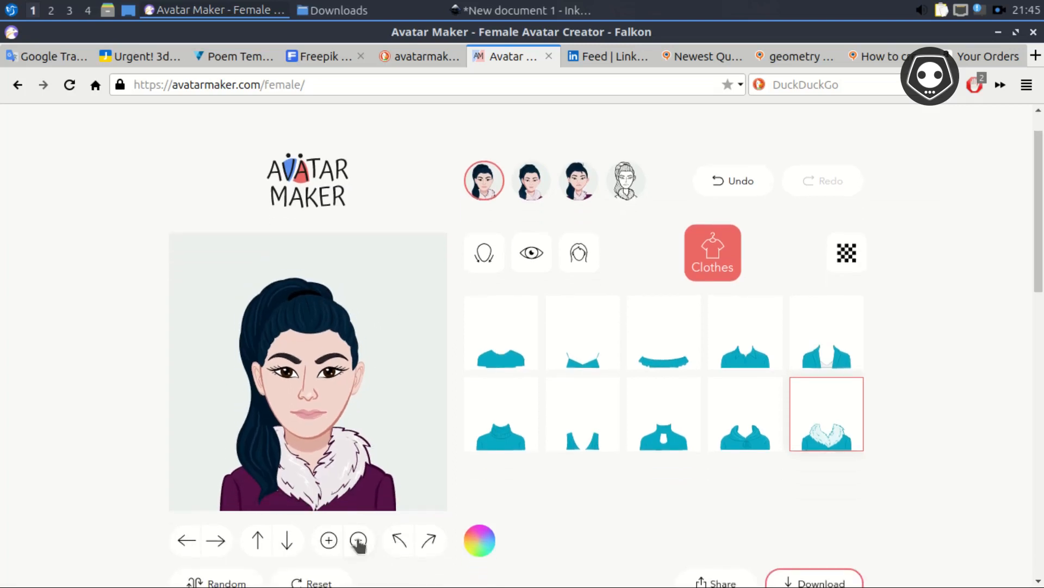
# Step: Switch to the backgrounds and try the citrus, tree, planets and brick wall patterns behind the avatar
pyautogui.scroll(-2, 358, 503)
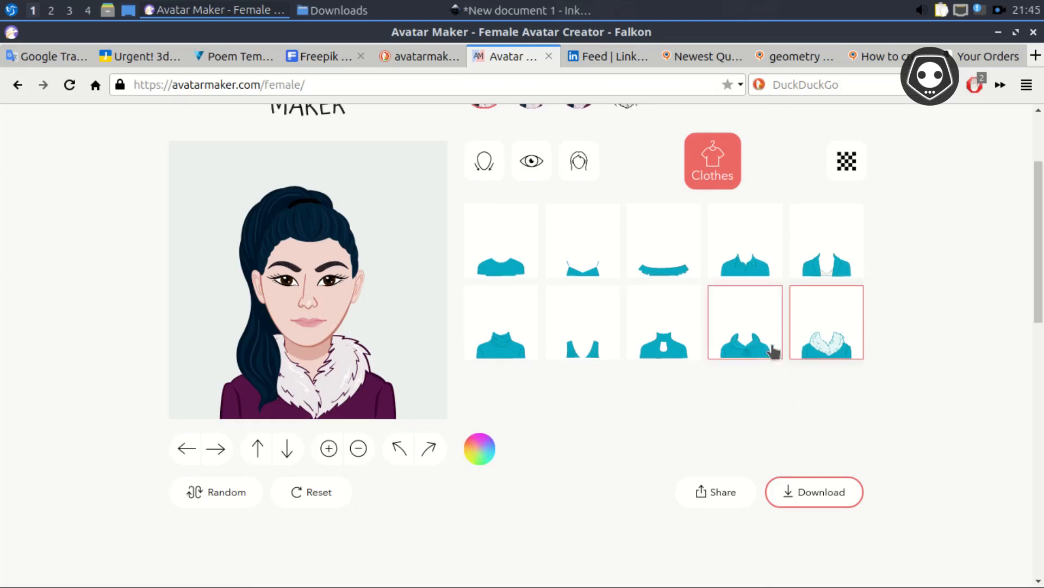
pyautogui.scroll(1, 816, 300)
pyautogui.click(850, 207)
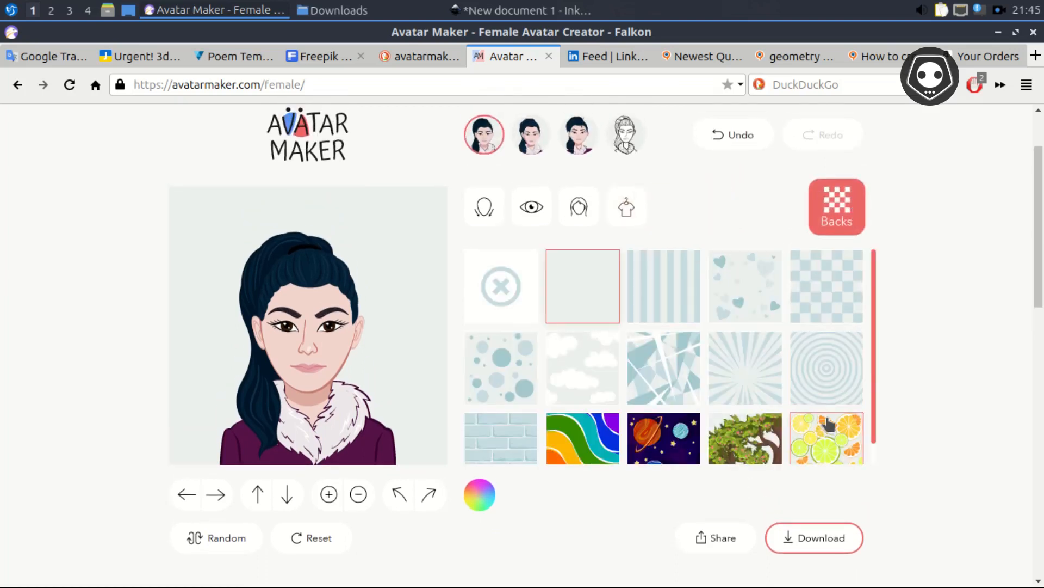
pyautogui.moveTo(874, 322); pyautogui.dragTo(877, 375)
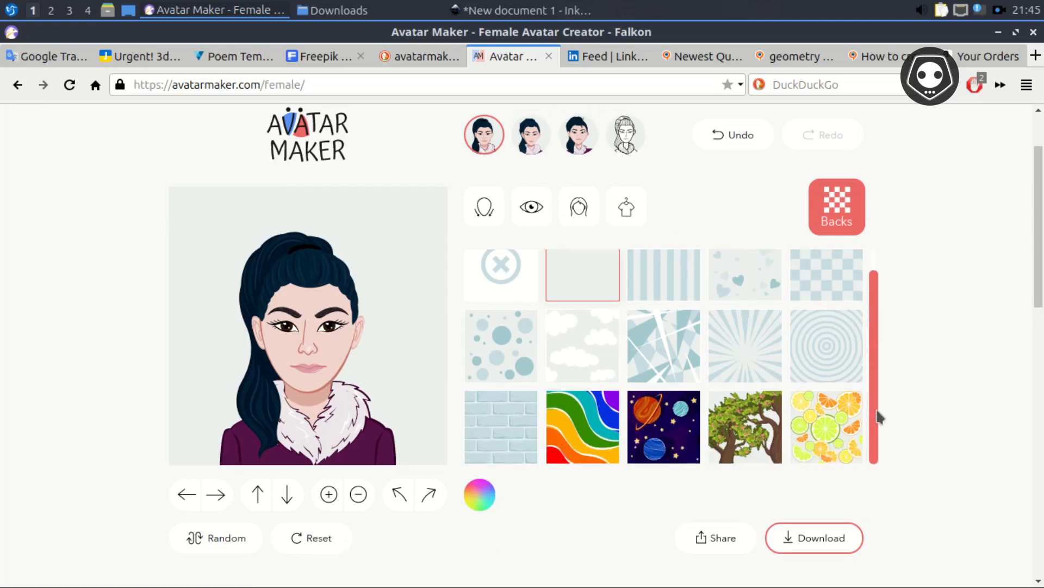
pyautogui.click(831, 418)
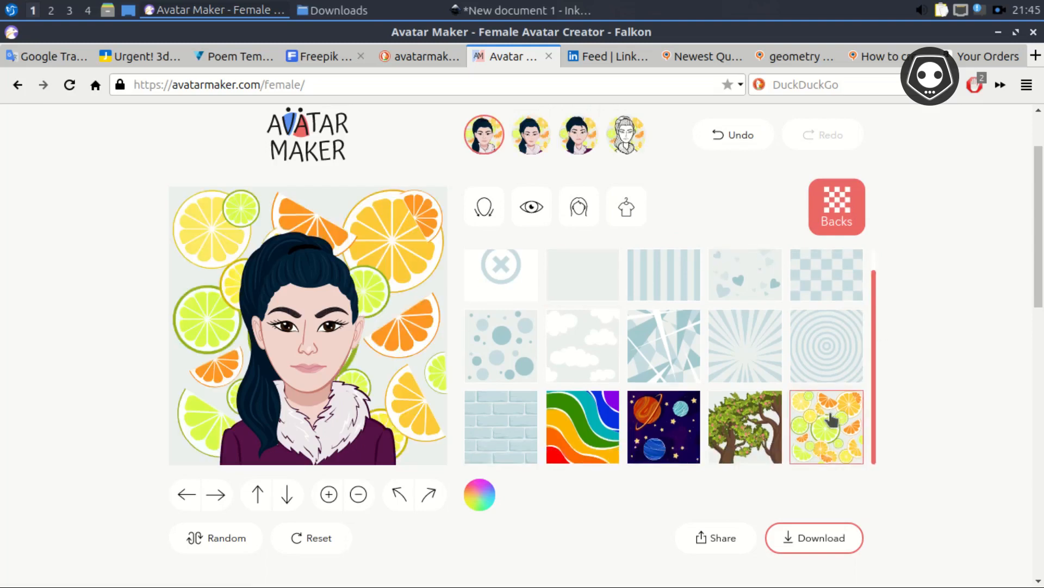
pyautogui.click(746, 426)
pyautogui.click(675, 434)
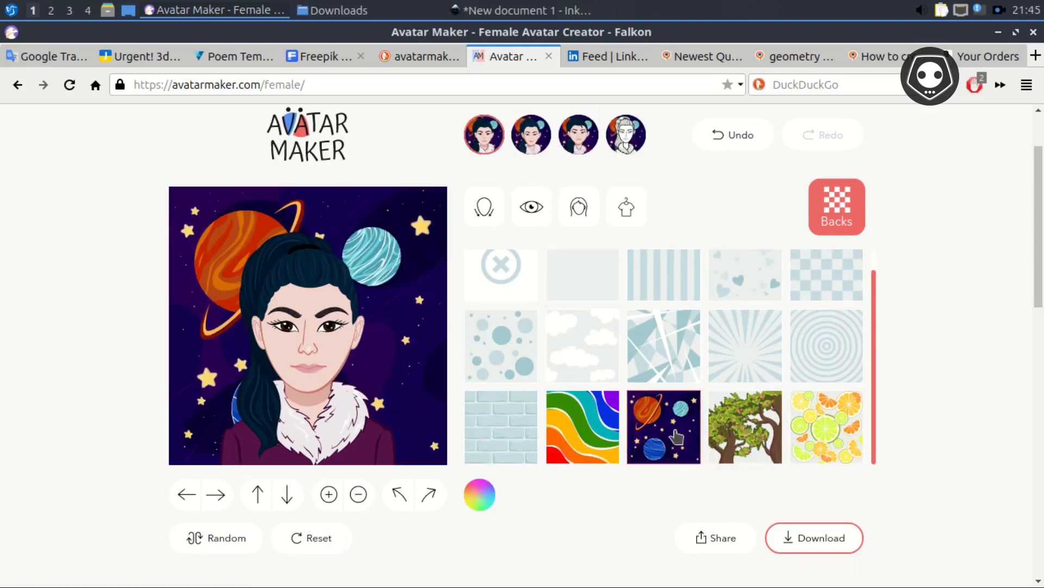
pyautogui.click(513, 435)
# Step: Compare the geometric shards, plain, hearts and concentric circles backgrounds, and set the avatar to no background
pyautogui.scroll(1, 661, 382)
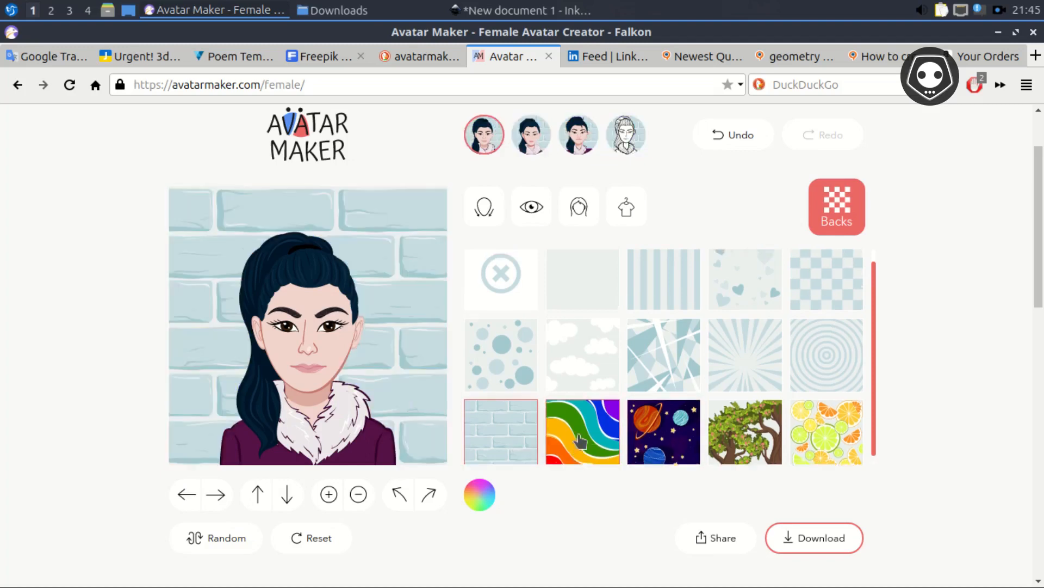
pyautogui.click(661, 382)
pyautogui.click(586, 305)
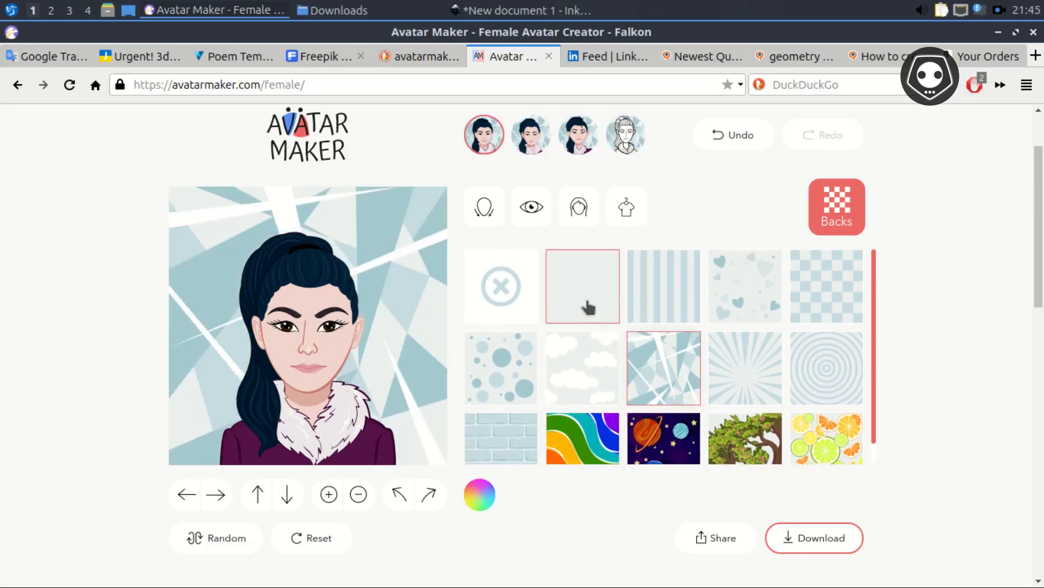
pyautogui.click(727, 304)
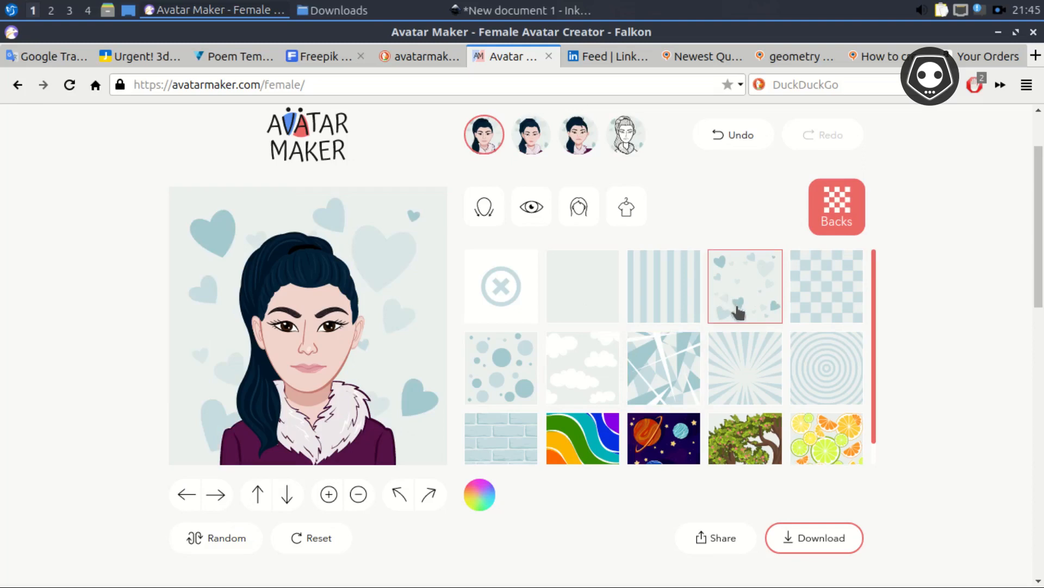
pyautogui.click(825, 376)
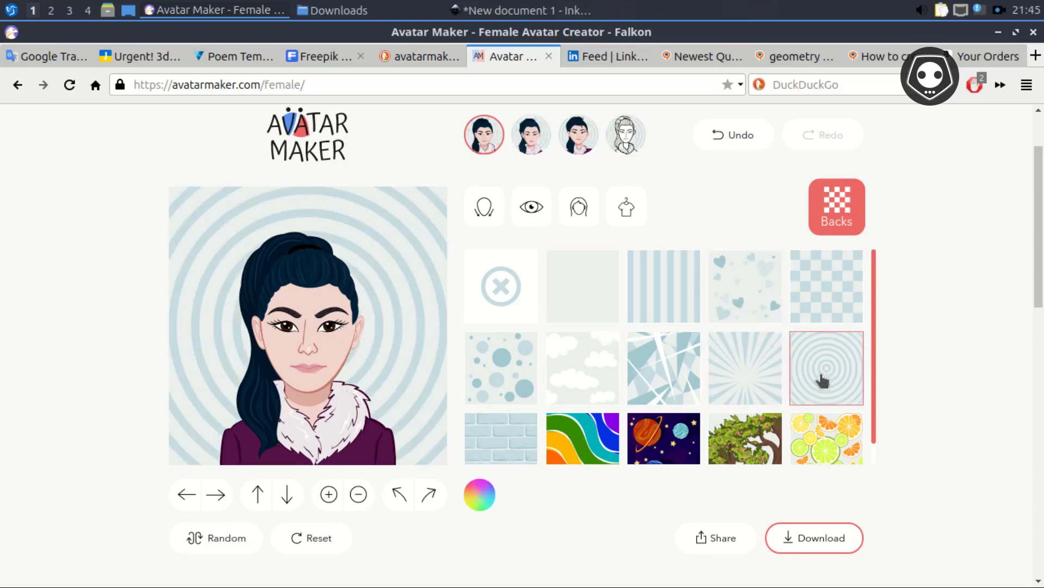
pyautogui.click(511, 301)
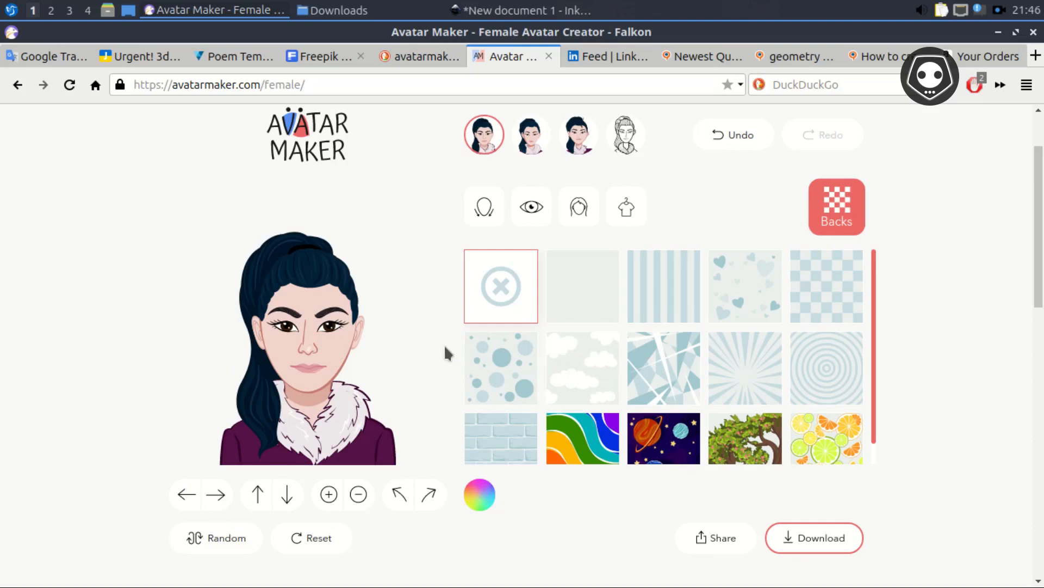
# Step: Return to the clothes, try brown and teal for the fur-collar coat, and set its colour to very dark purple, #381631
pyautogui.scroll(-2, 444, 345)
pyautogui.scroll(4, 425, 369)
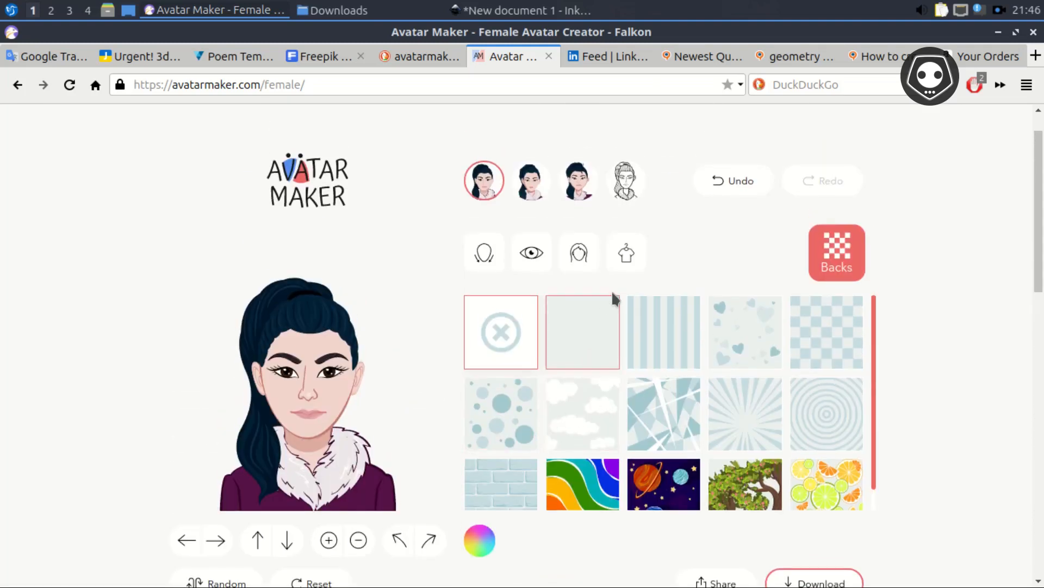
pyautogui.click(624, 263)
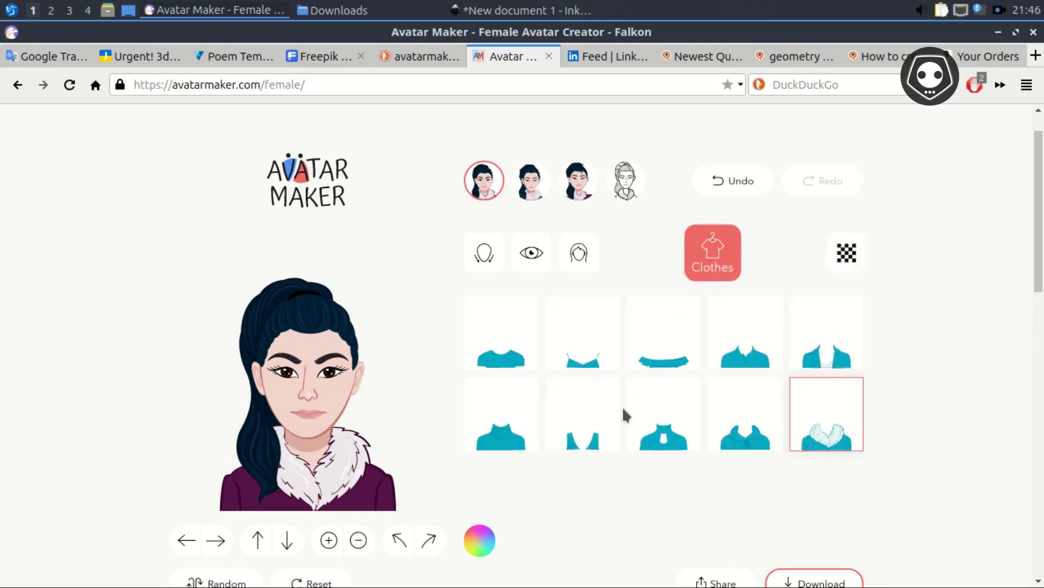
pyautogui.click(480, 540)
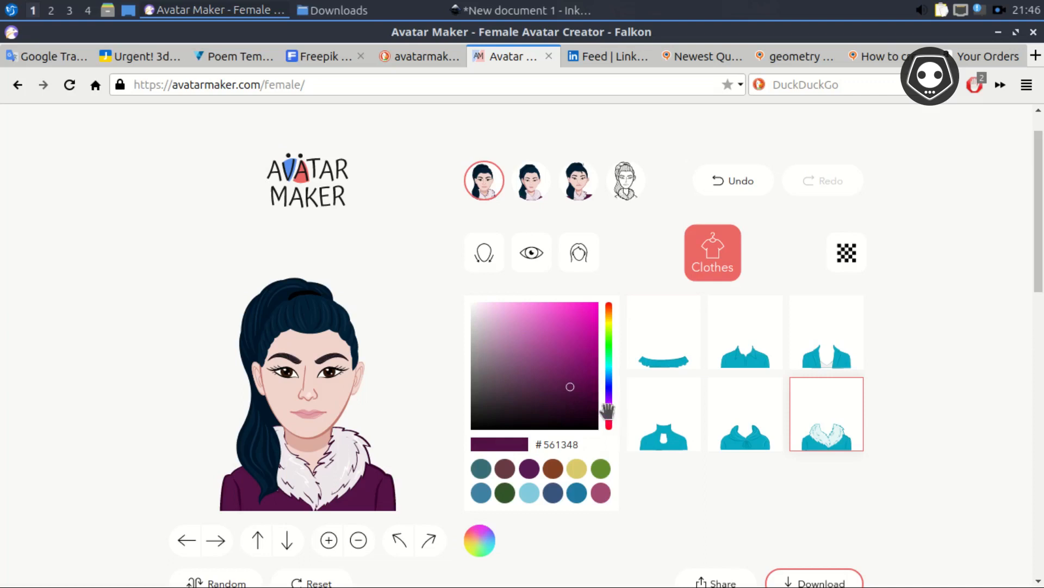
pyautogui.moveTo(608, 411); pyautogui.dragTo(621, 316)
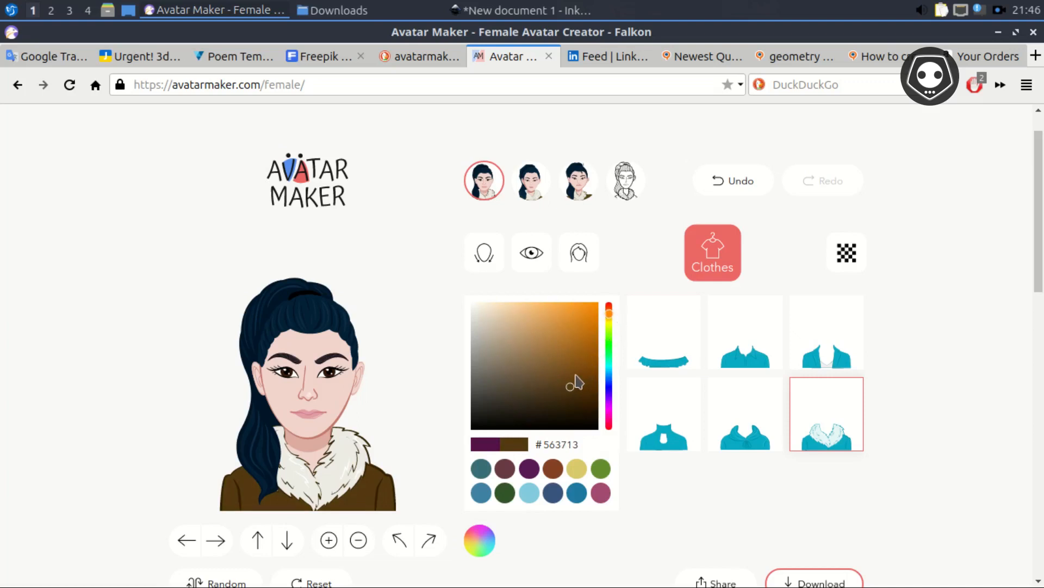
pyautogui.moveTo(577, 381); pyautogui.dragTo(544, 386)
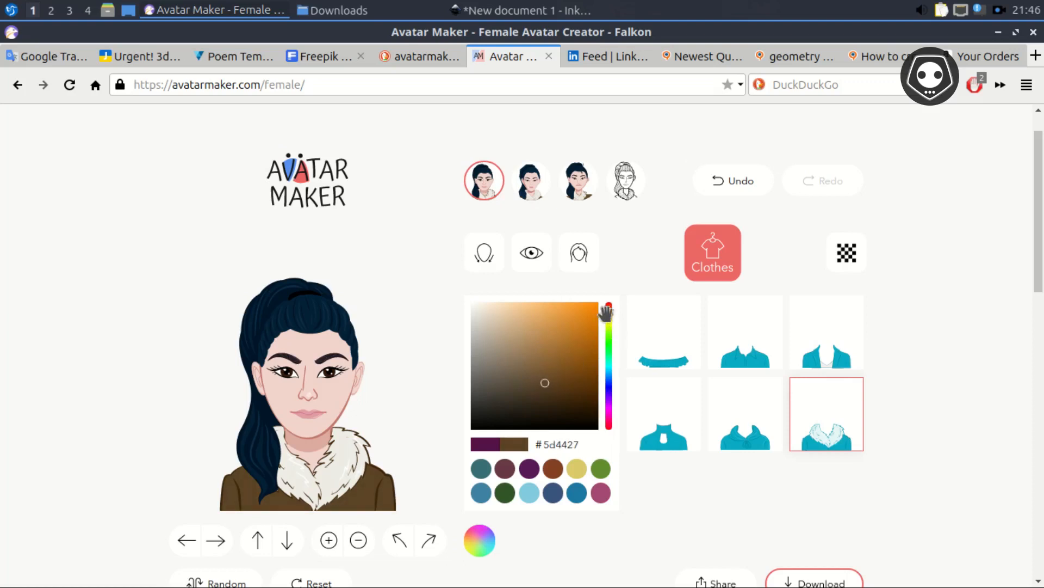
pyautogui.moveTo(606, 313); pyautogui.dragTo(607, 363)
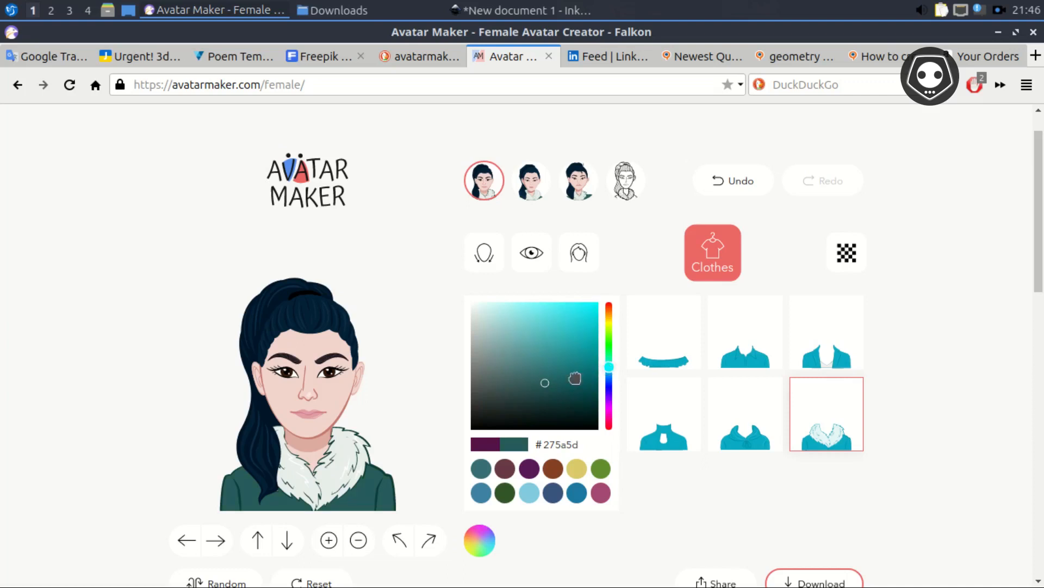
pyautogui.moveTo(543, 382); pyautogui.dragTo(608, 414)
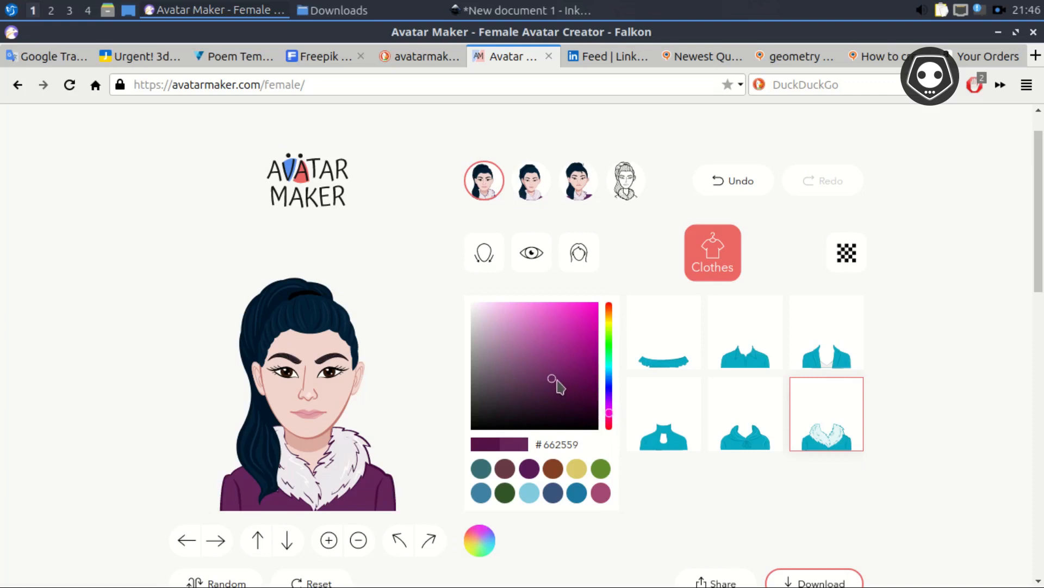
pyautogui.moveTo(556, 379); pyautogui.dragTo(548, 402)
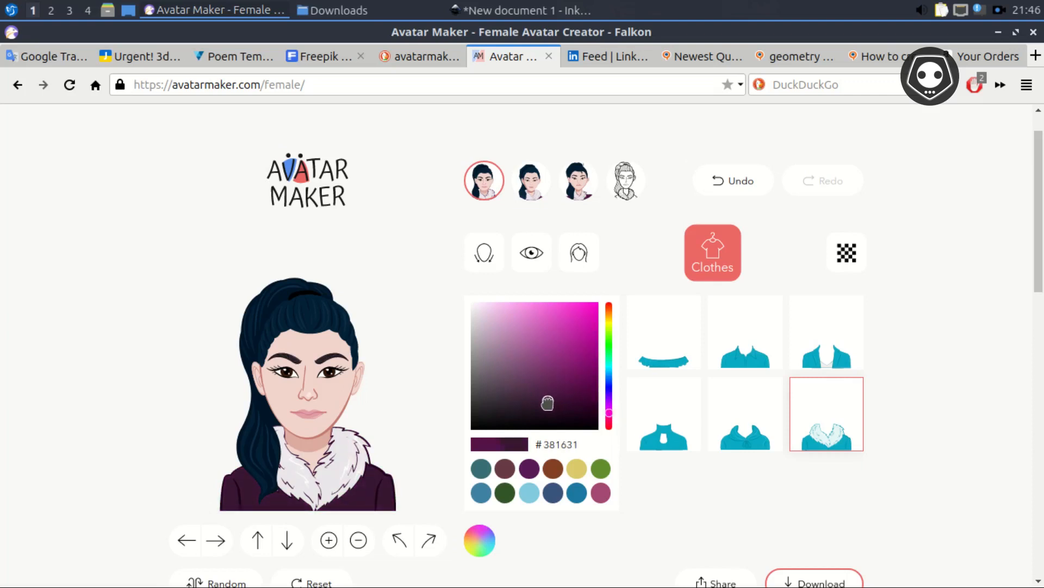
# Step: Download the finished avatar in vector format (.svg)
pyautogui.scroll(-3, 617, 455)
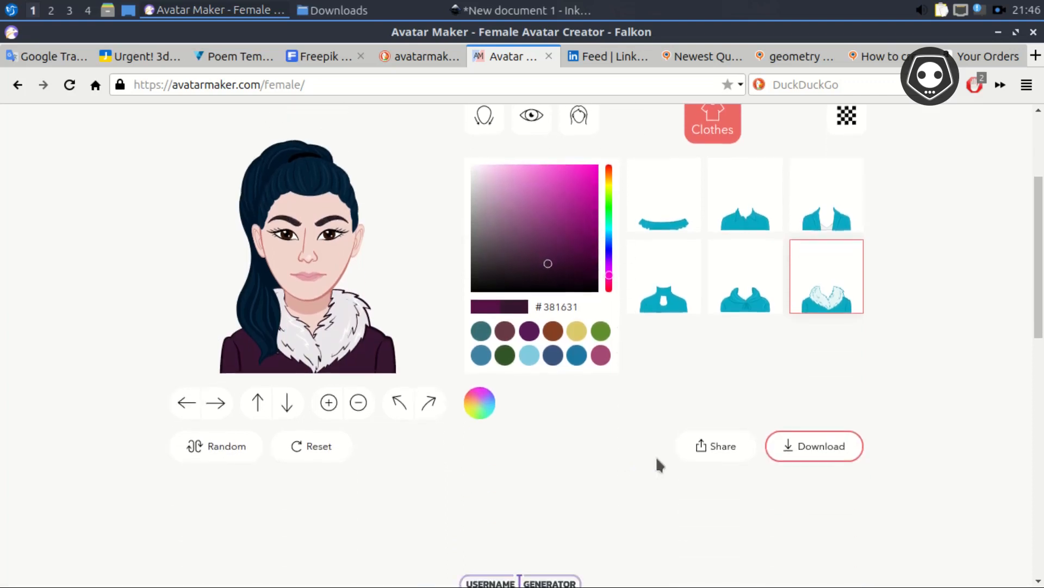
pyautogui.scroll(1, 672, 441)
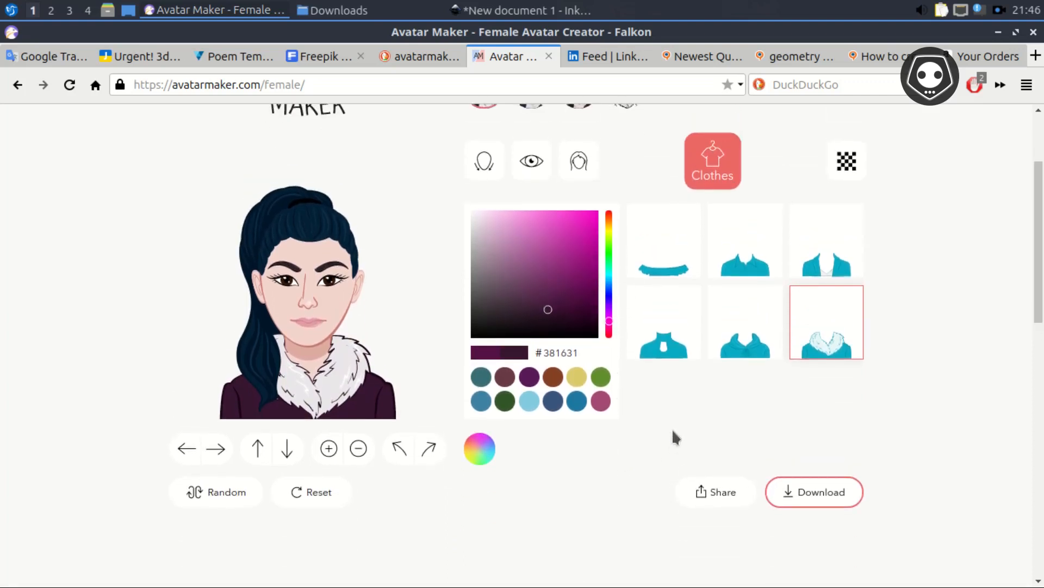
pyautogui.click(809, 496)
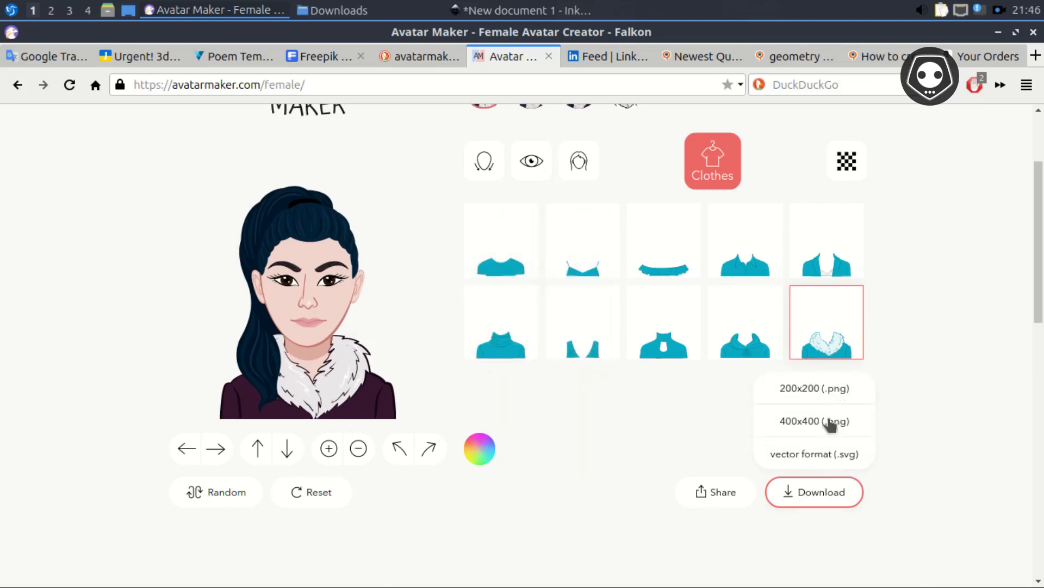
pyautogui.click(821, 455)
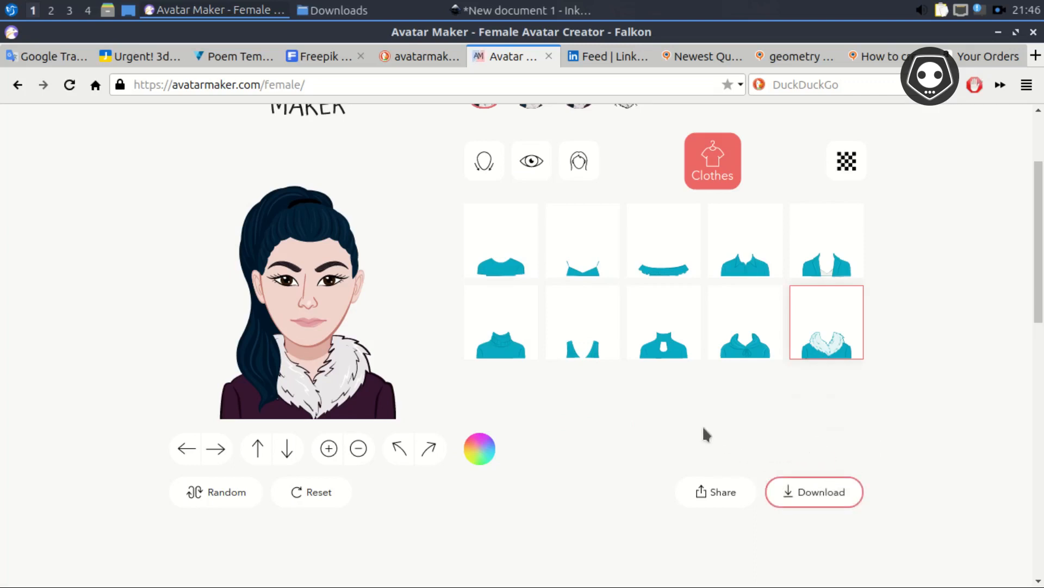
# Step: Save the downloaded avatar in the Downloads folder under the file name AvatarMaker-female.svg
pyautogui.click(561, 347)
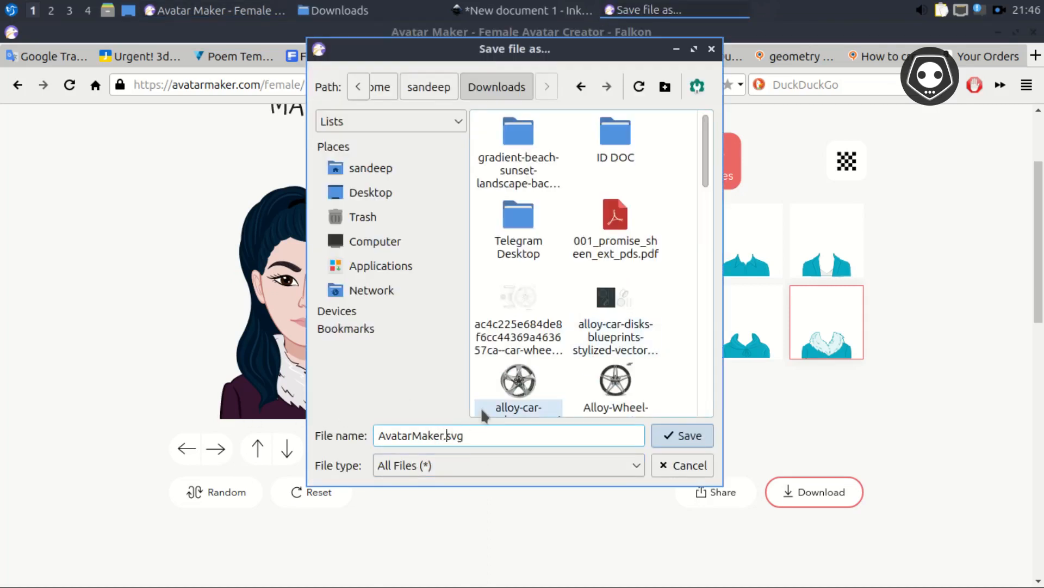
pyautogui.write('-female')
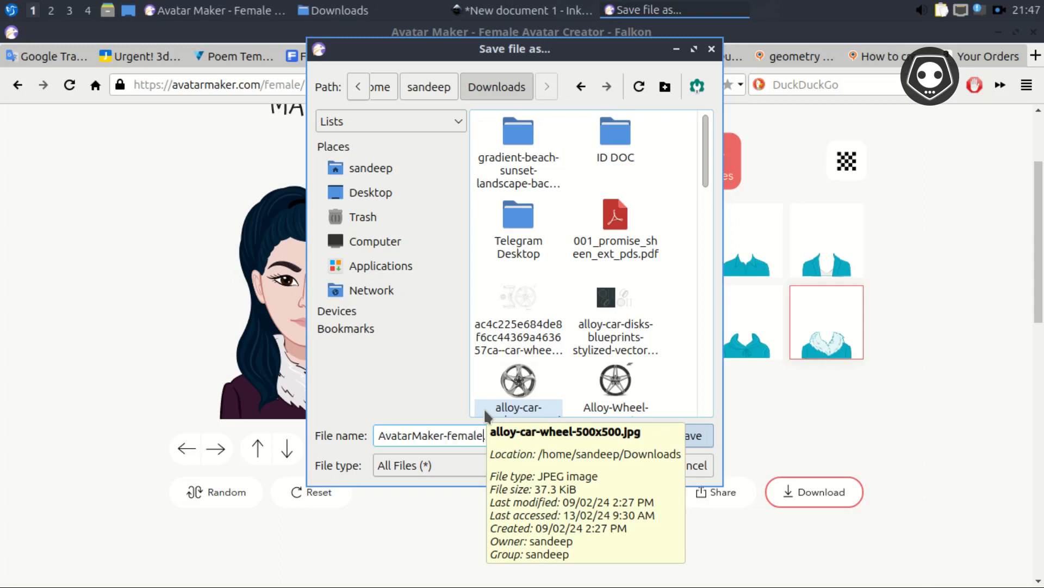
pyautogui.click(682, 441)
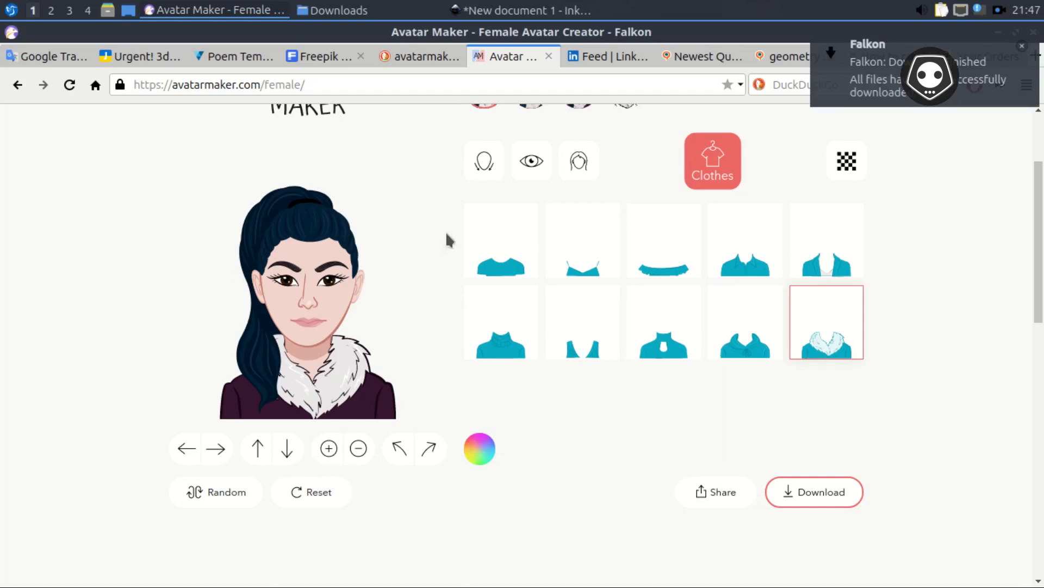
# Step: Switch to the Downloads folder in the file manager, locate AvatarMaker-female.svg and move the window aside to uncover the avatar
pyautogui.click(338, 11)
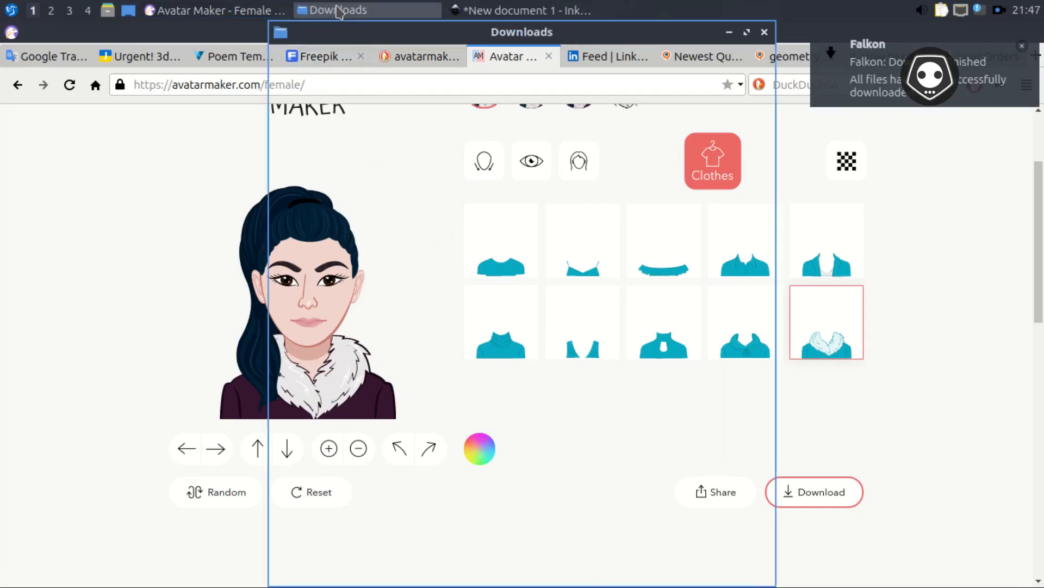
pyautogui.click(617, 315)
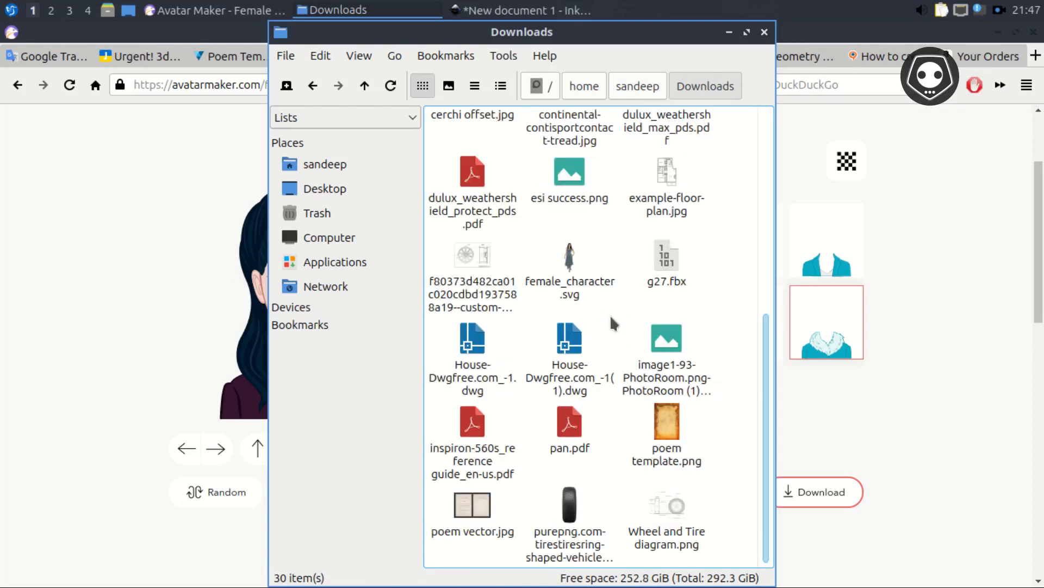
pyautogui.scroll(5, 611, 320)
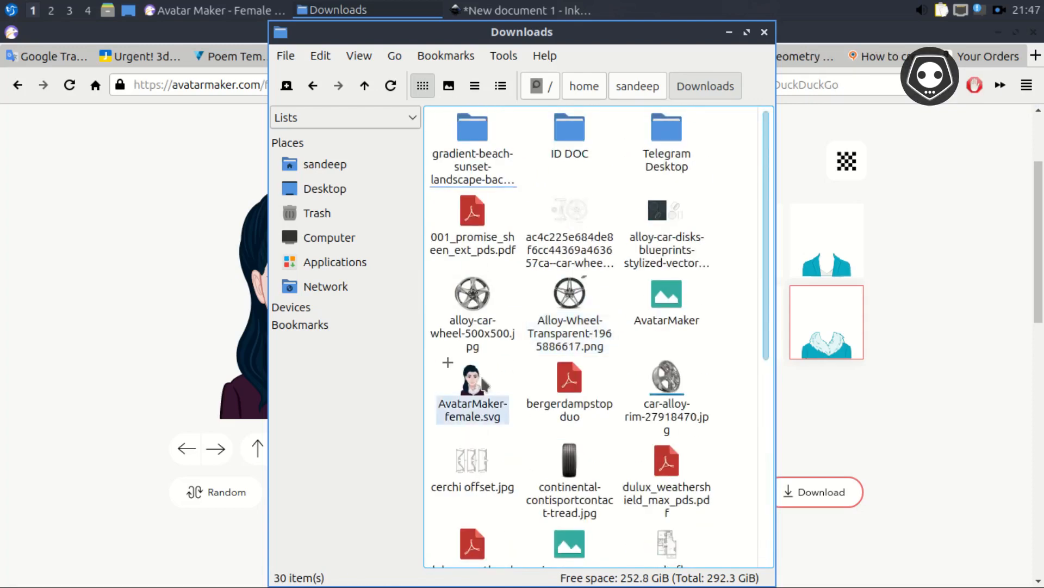
pyautogui.moveTo(489, 84); pyautogui.dragTo(716, 84)
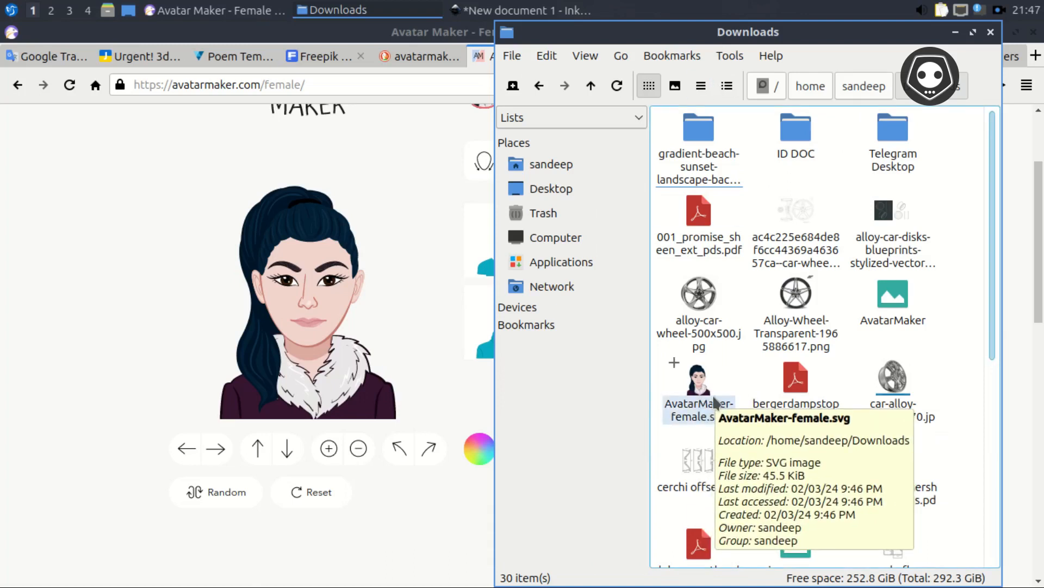
# Step: Switch to Inkscape and import AvatarMaker-female.svg from Downloads as editable objects in the current file
pyautogui.click(521, 10)
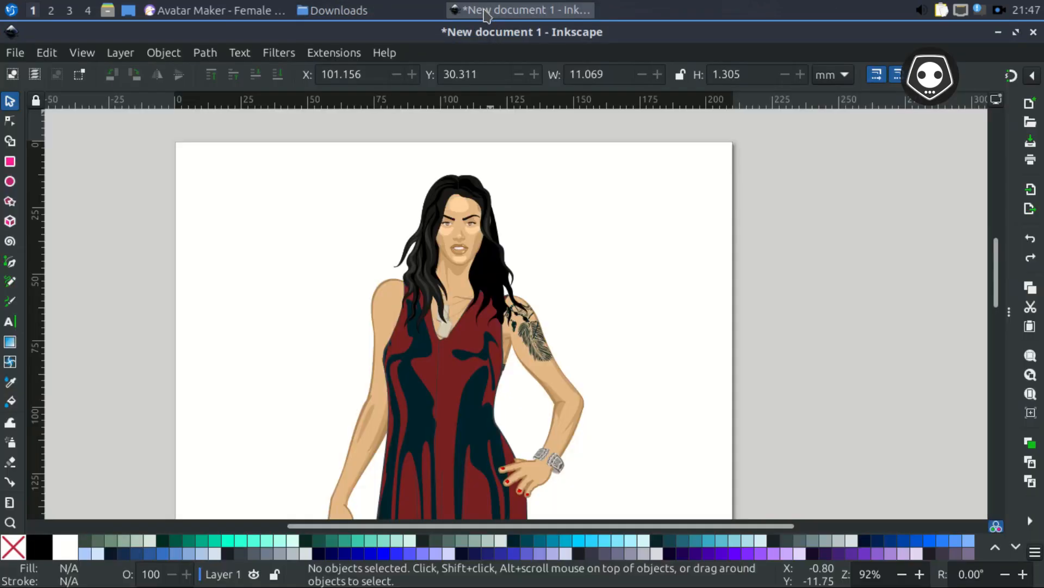
pyautogui.keyDown('ctrl'); pyautogui.scroll(-2, 509, 313); pyautogui.keyUp('ctrl')
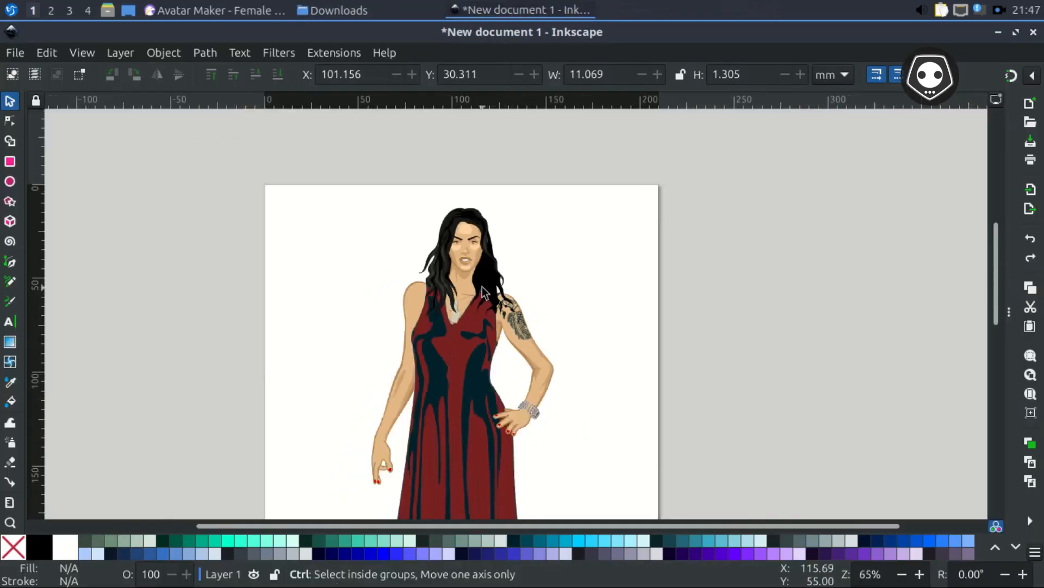
pyautogui.moveTo(490, 293); pyautogui.dragTo(471, 226)
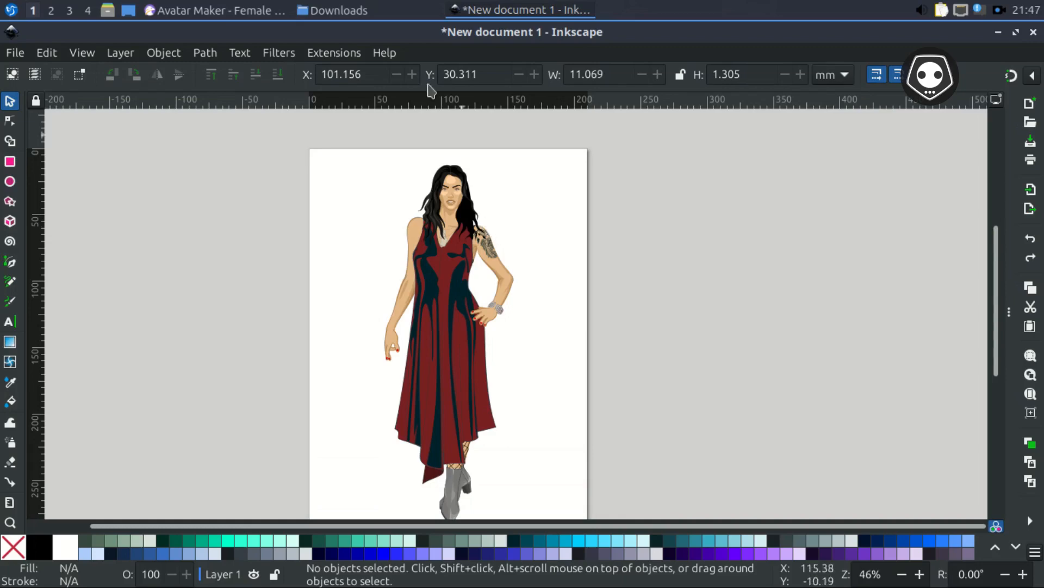
pyautogui.click(325, 9)
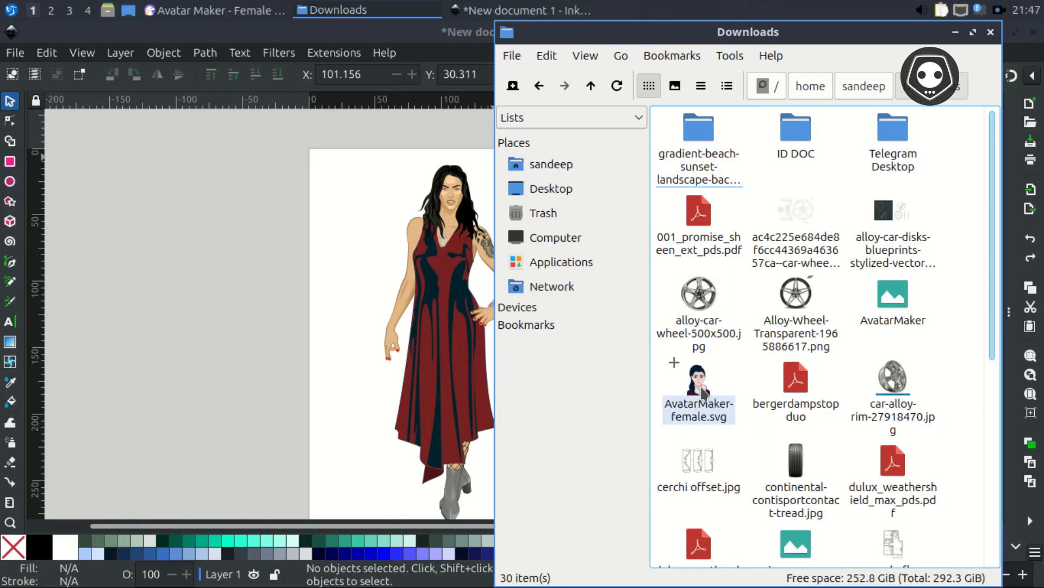
pyautogui.moveTo(702, 391); pyautogui.dragTo(317, 255)
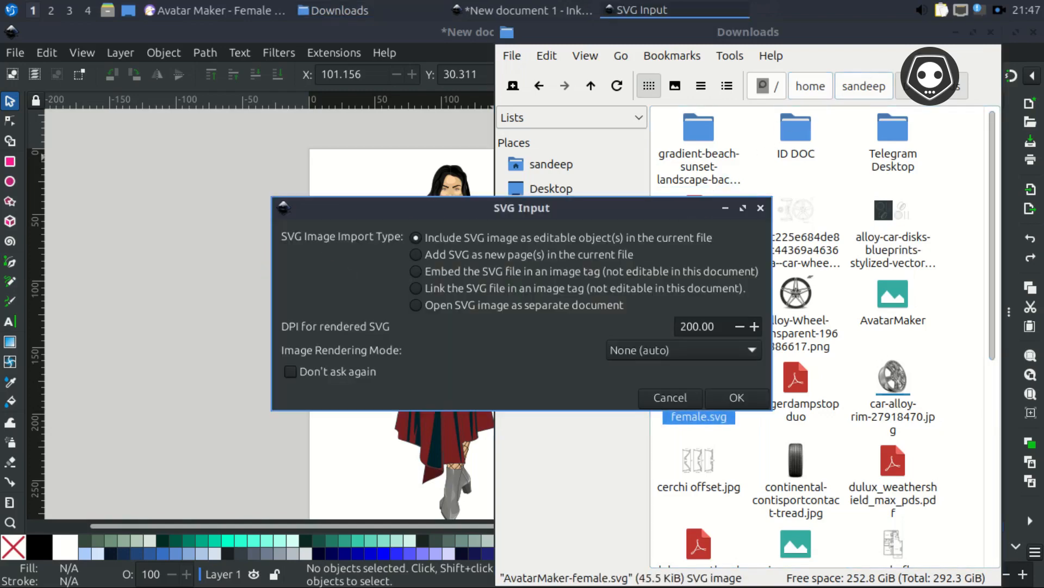
pyautogui.click(956, 33)
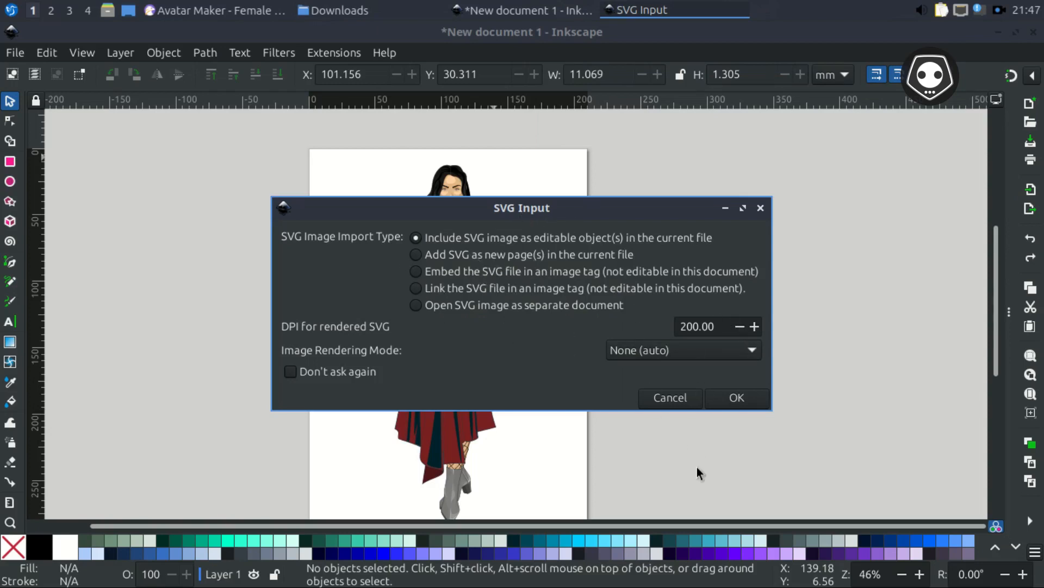
pyautogui.click(735, 399)
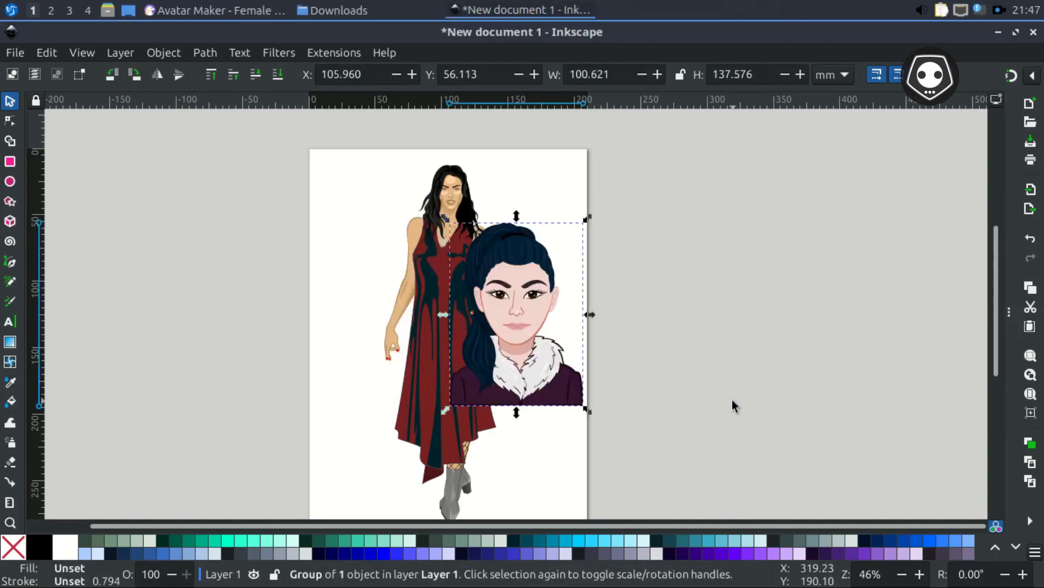
# Step: Move the imported avatar beside the full-length woman, to about X 159 mm and Y 36 mm, and inspect its face up close
pyautogui.hscroll(6, 555, 351)
pyautogui.scroll(-3, 556, 351)
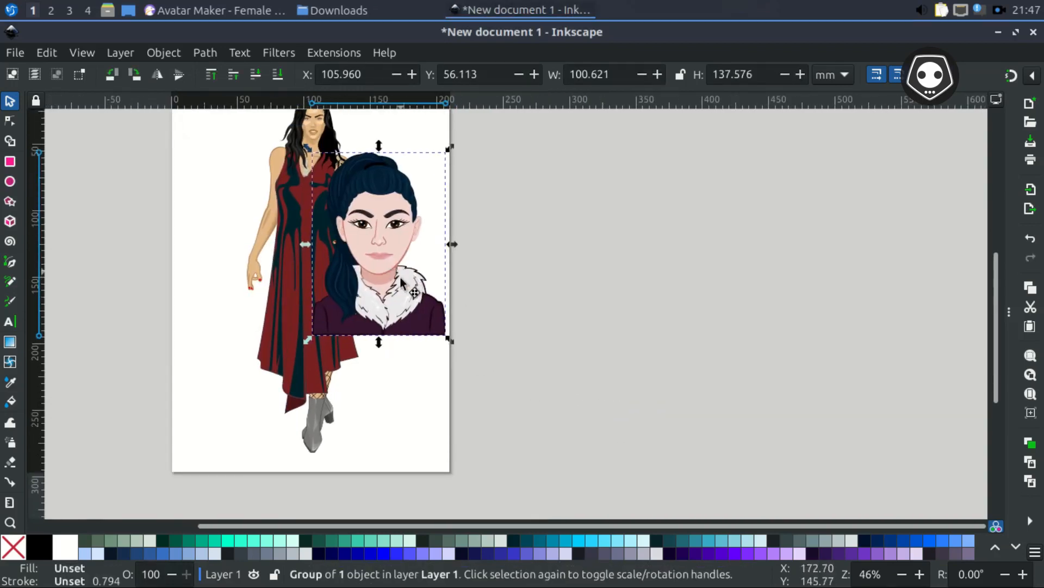
pyautogui.moveTo(363, 261); pyautogui.dragTo(468, 284)
pyautogui.scroll(2, 504, 315)
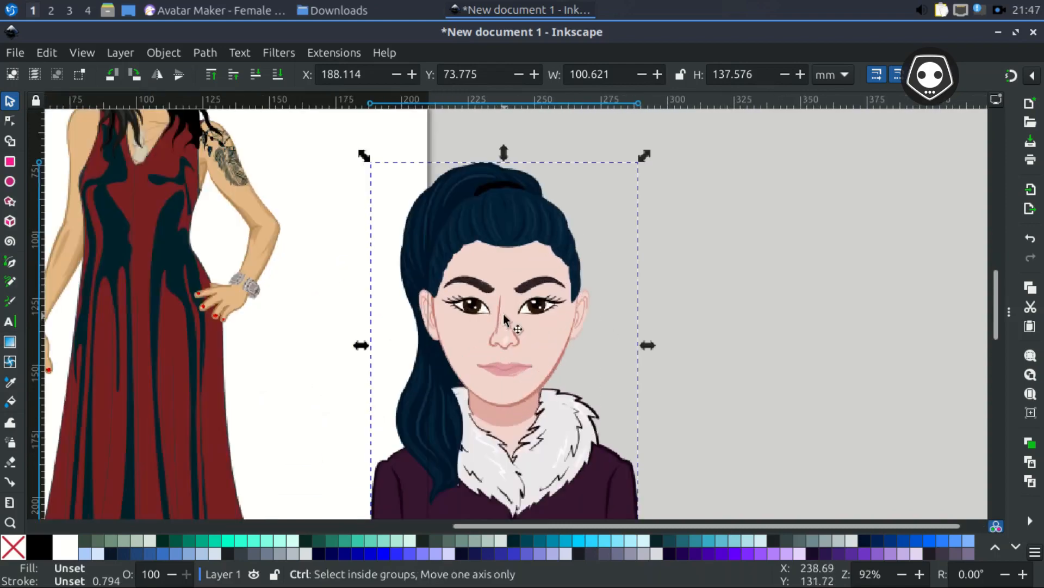
pyautogui.scroll(5, 504, 315)
pyautogui.scroll(3, 504, 314)
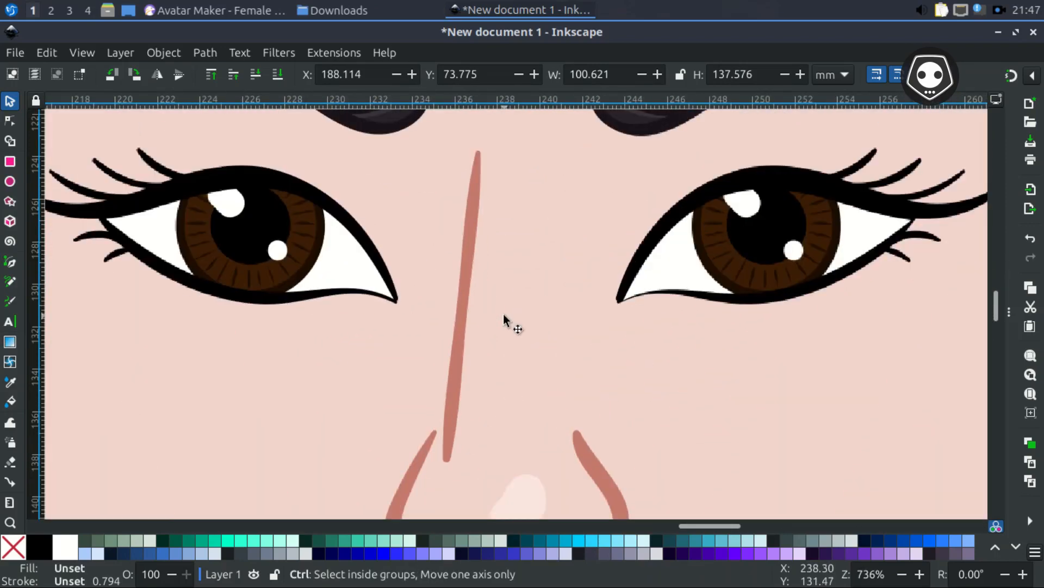
pyautogui.scroll(-9, 503, 315)
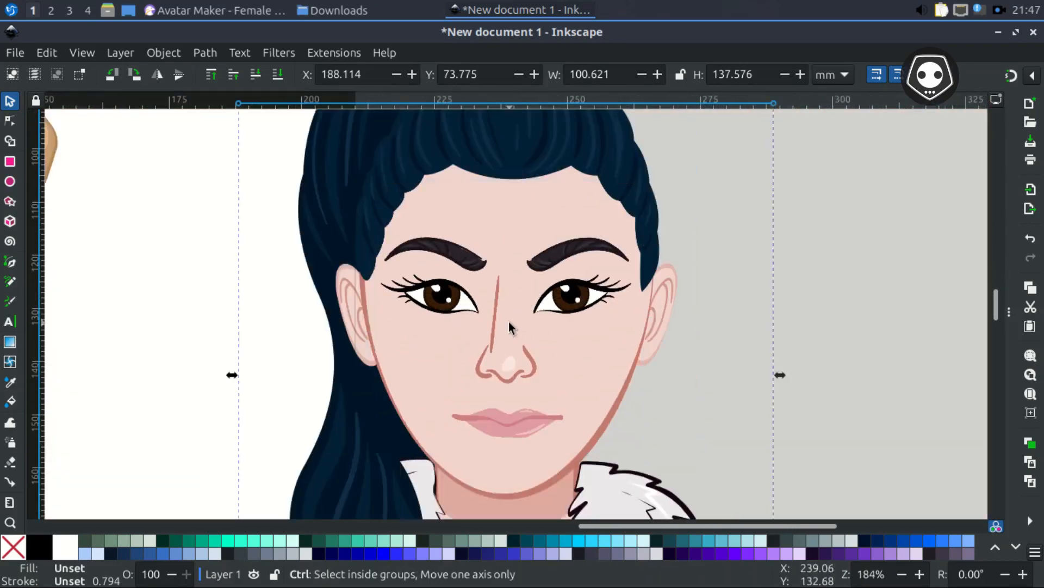
pyautogui.moveTo(502, 316); pyautogui.dragTo(453, 253)
pyautogui.scroll(2, 547, 296)
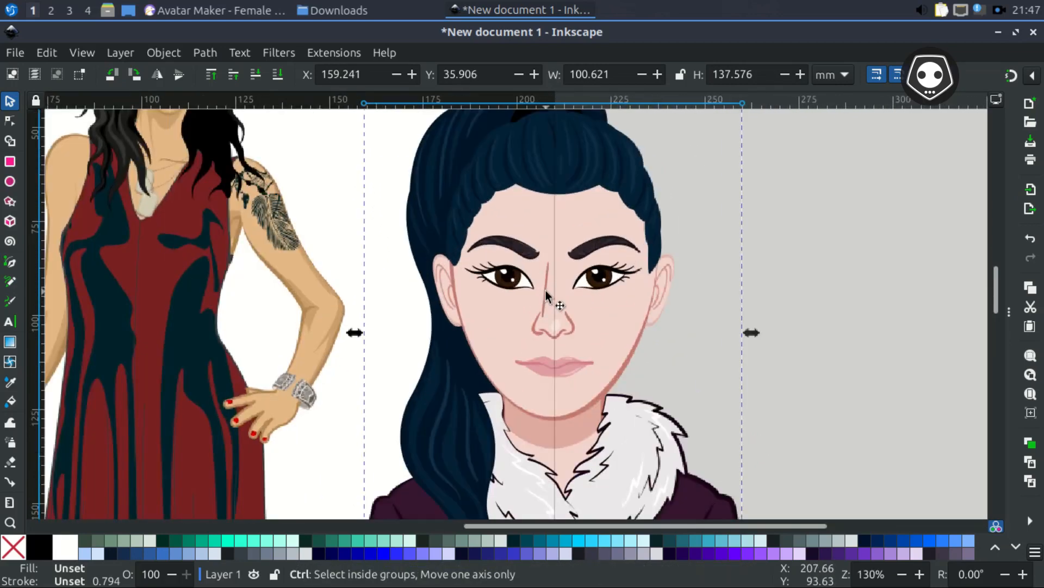
# Step: Select all parts of the full-length woman in the red dress, group them and move the figure off the page
pyautogui.scroll(-3, 547, 297)
pyautogui.click(451, 297)
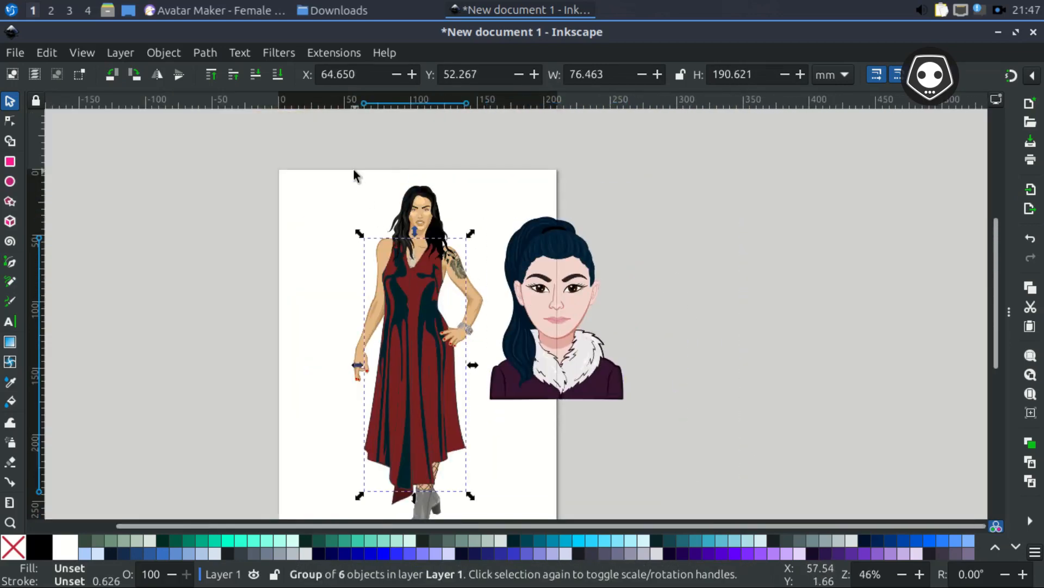
pyautogui.scroll(-1, 357, 179)
pyautogui.moveTo(336, 159); pyautogui.dragTo(438, 455)
pyautogui.moveTo(344, 145); pyautogui.dragTo(447, 447)
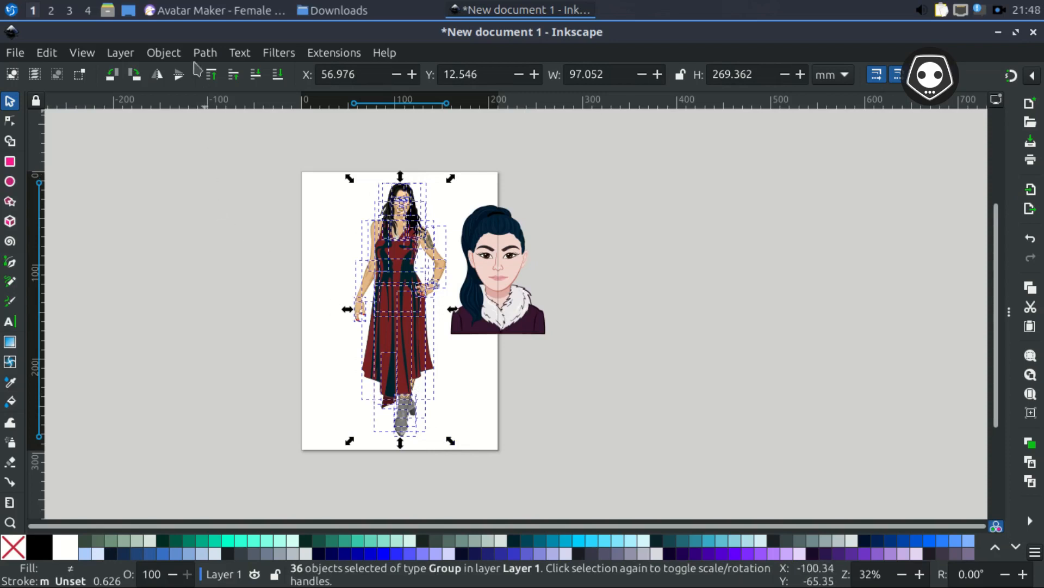
pyautogui.click(163, 53)
pyautogui.click(182, 187)
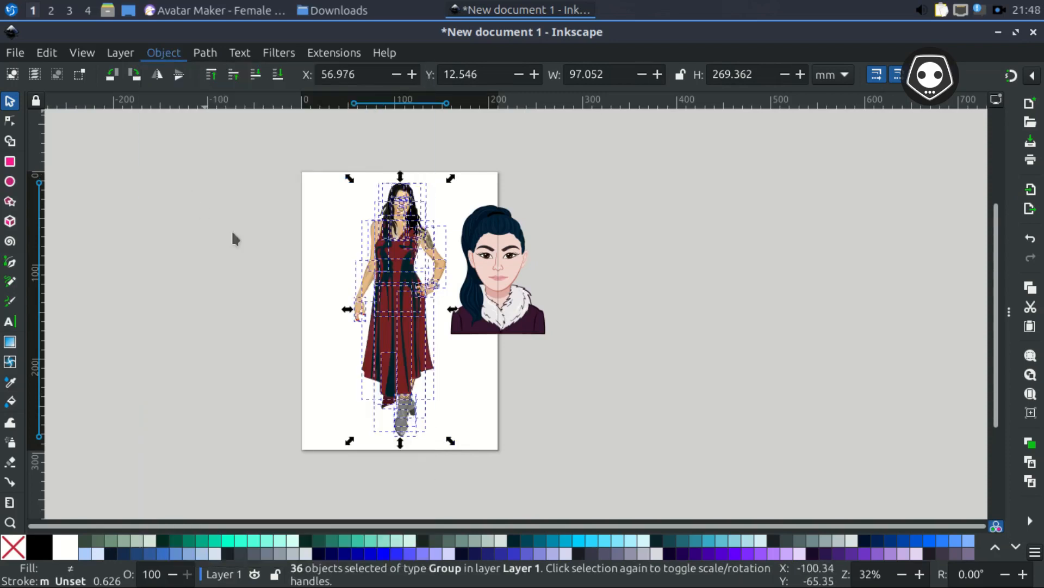
pyautogui.moveTo(384, 292); pyautogui.dragTo(135, 291)
# Step: Move the avatar onto the middle of the page, at about X 61 mm and Y 55 mm, and examine its details
pyautogui.moveTo(495, 282); pyautogui.dragTo(448, 164)
pyautogui.scroll(5, 408, 288)
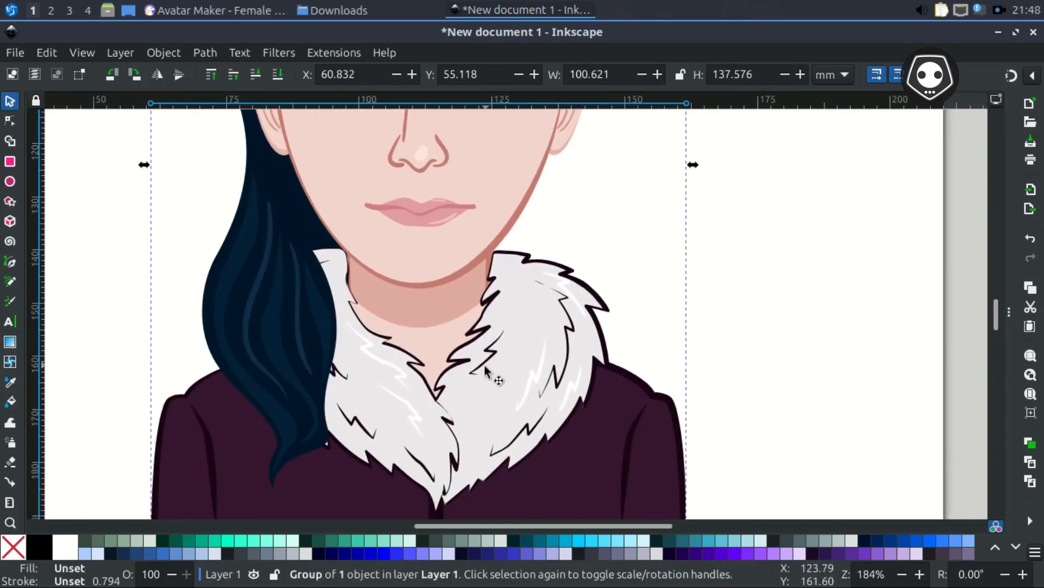
pyautogui.moveTo(475, 366); pyautogui.dragTo(469, 400)
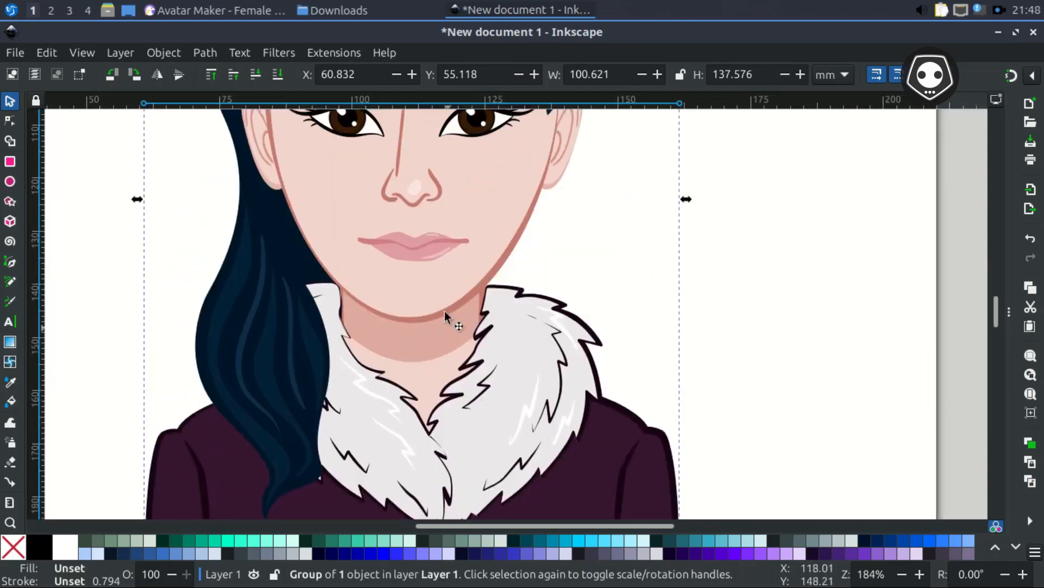
pyautogui.moveTo(441, 312); pyautogui.dragTo(454, 349)
pyautogui.scroll(-1, 453, 408)
pyautogui.scroll(-1, 455, 348)
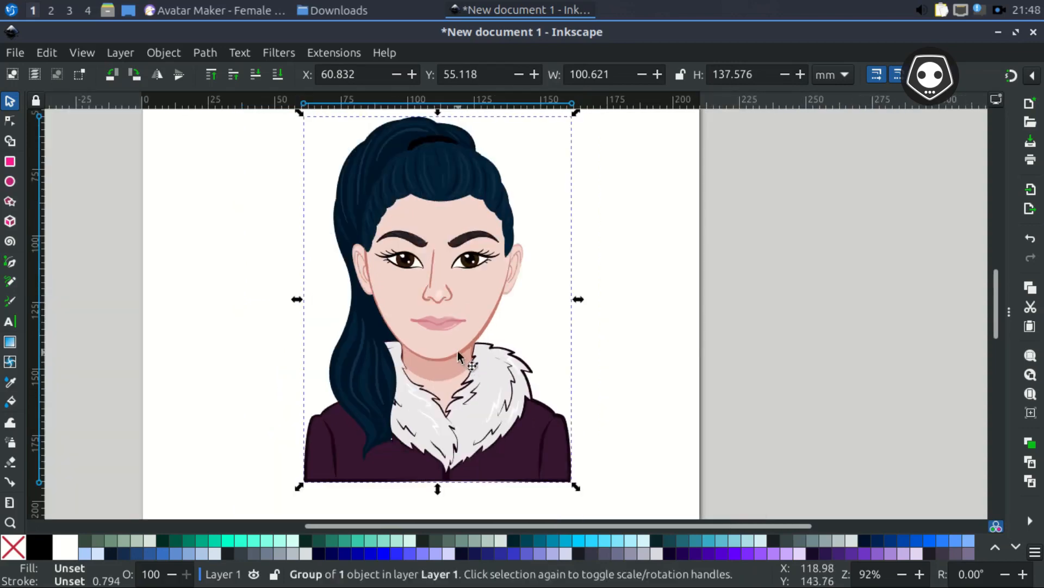
pyautogui.moveTo(458, 351); pyautogui.dragTo(465, 380)
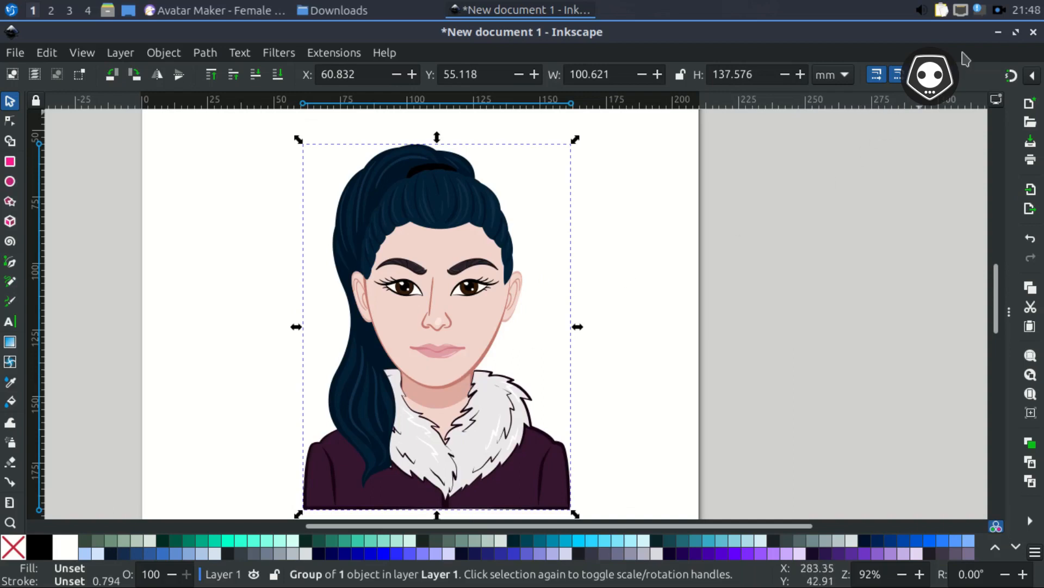
pyautogui.rightClick(1000, 15)
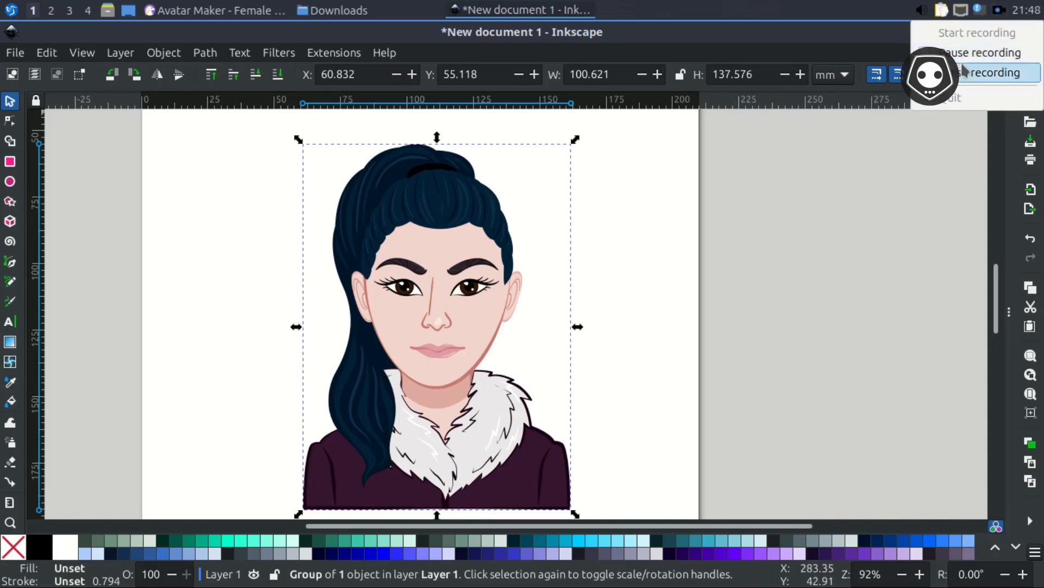